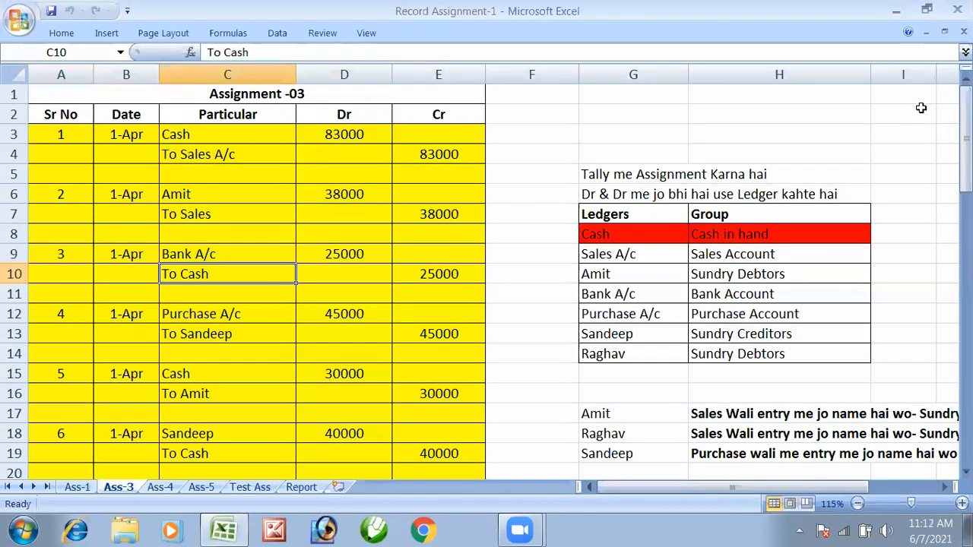
Minimise the Excel workbook and launch Tally.ERP 9 from the GST shortcut on the desktop
click(901, 9)
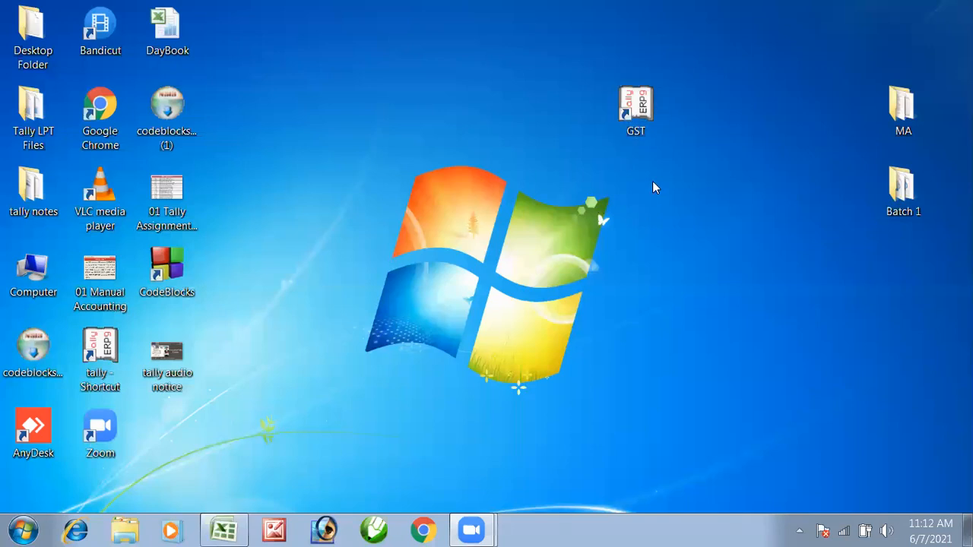
double_click(647, 105)
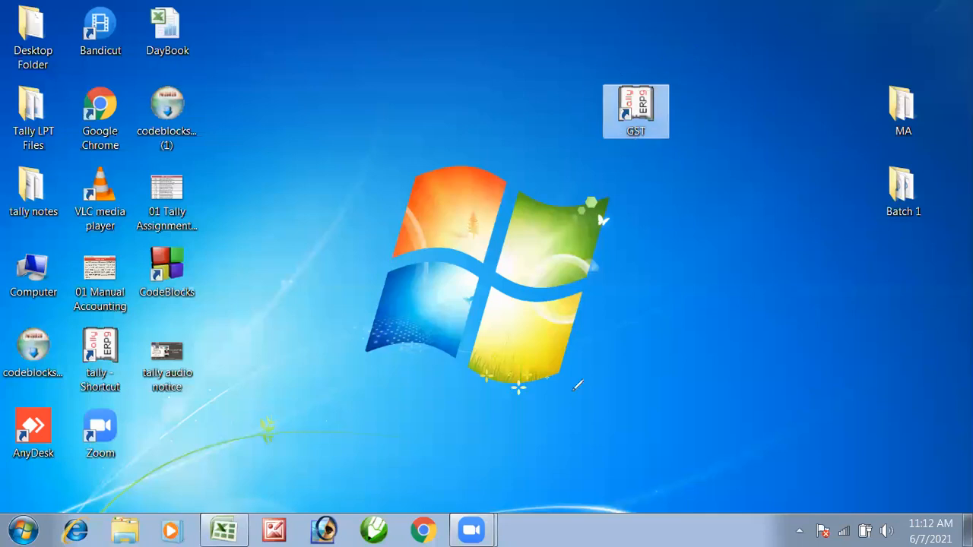
click(596, 128)
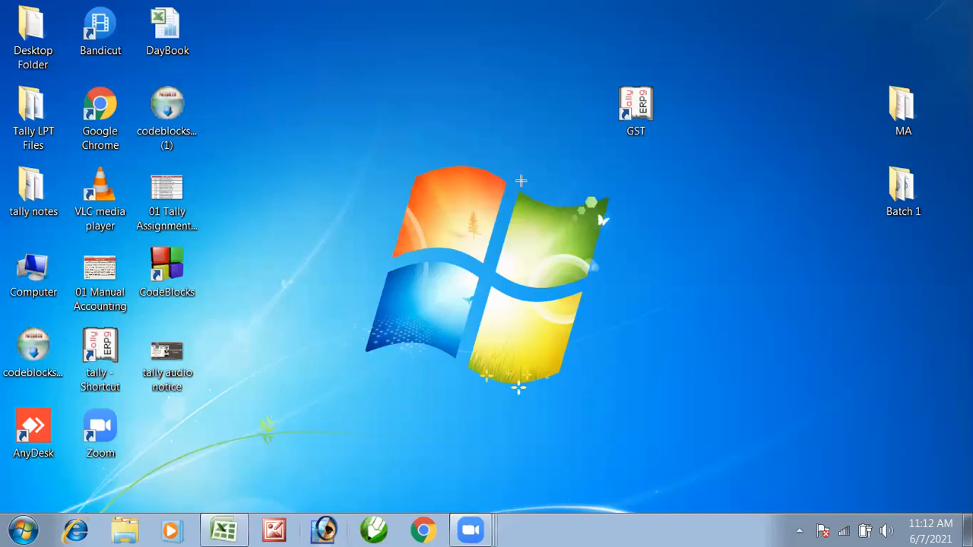
drag(580, 46, 713, 178)
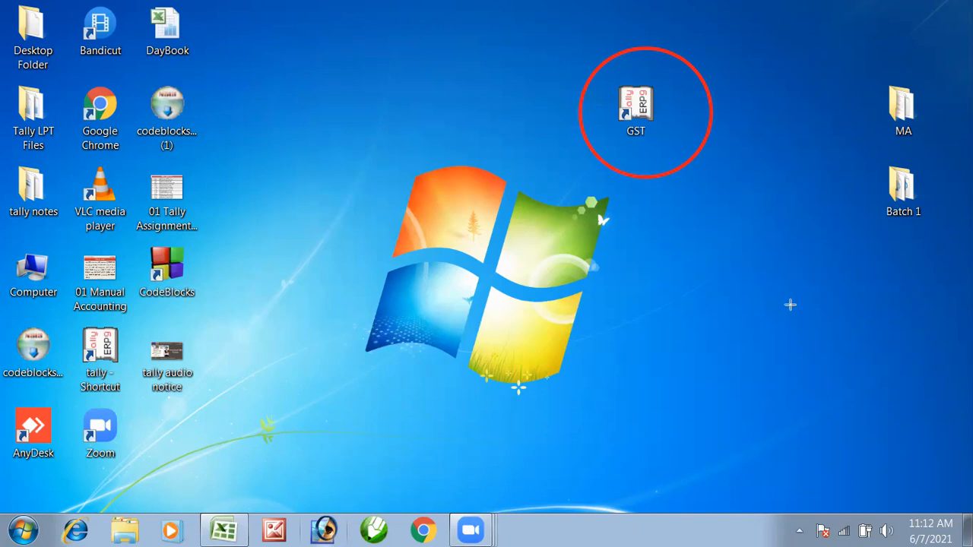
click(628, 104)
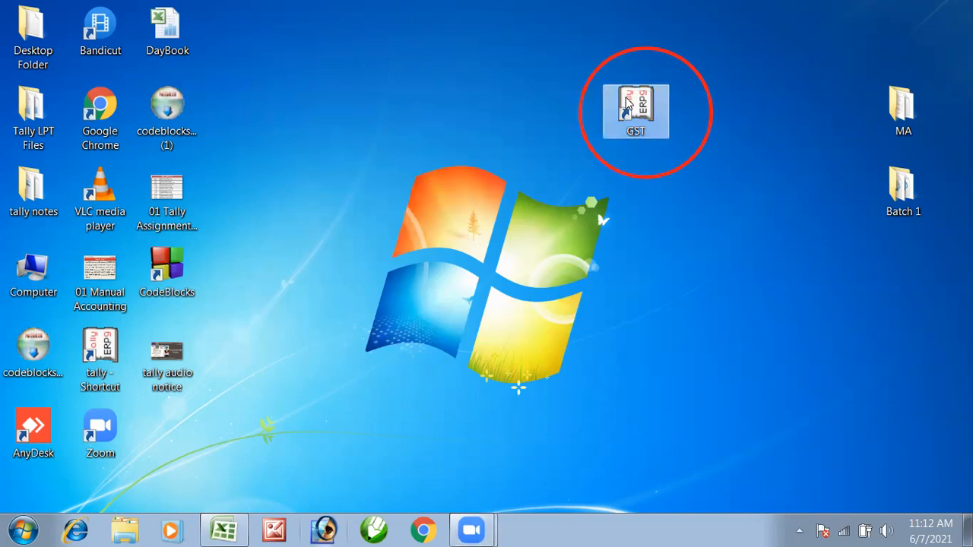
double_click(628, 105)
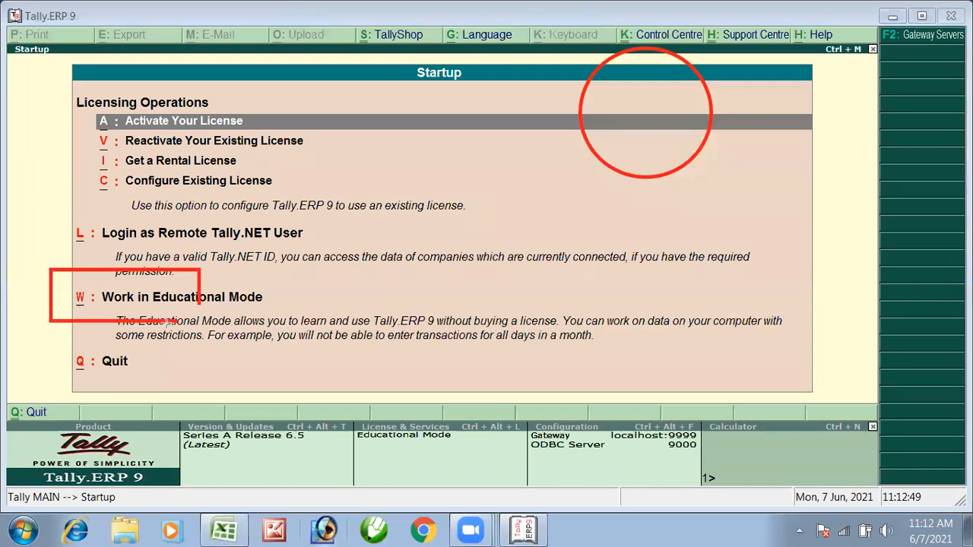
Start working in Educational Mode and open the form for creating a new company
click(146, 305)
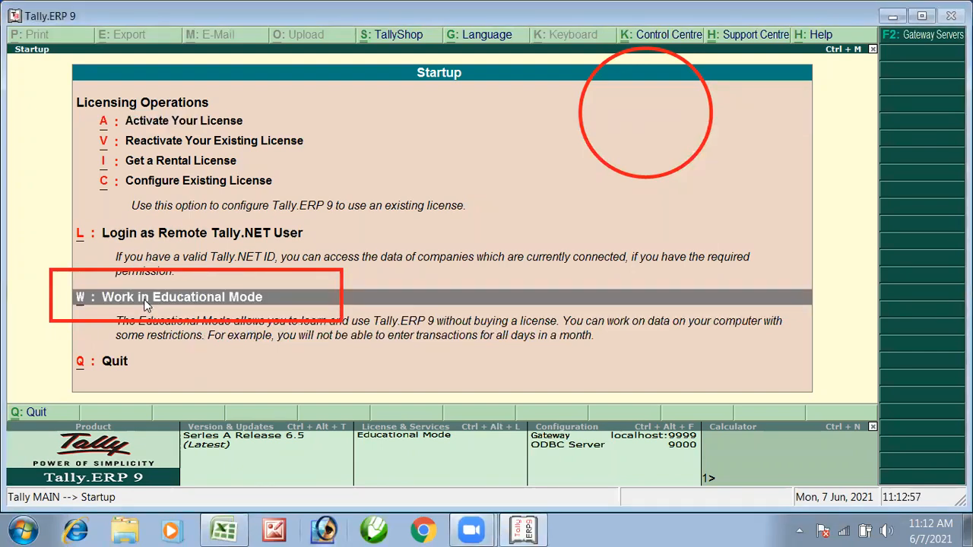
click(145, 305)
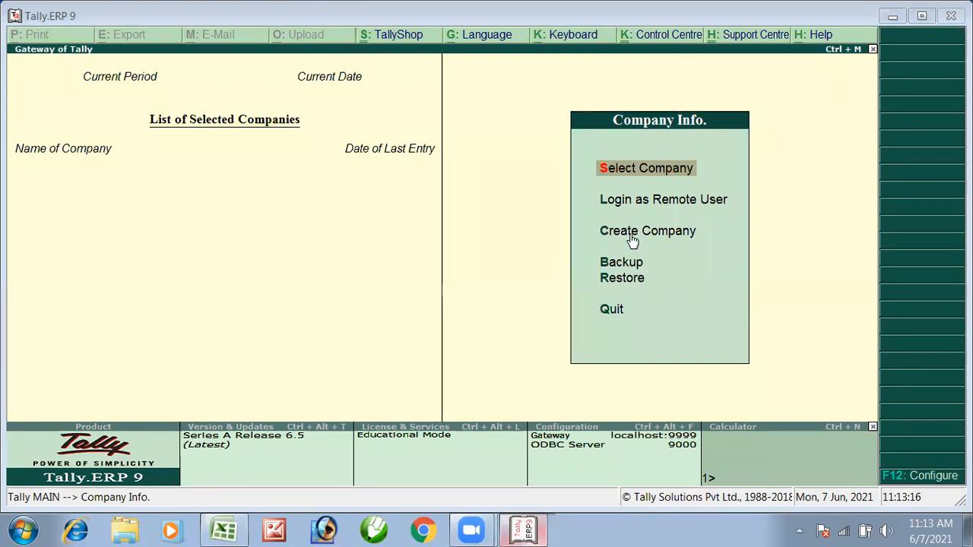
key(Down)
key(Up)
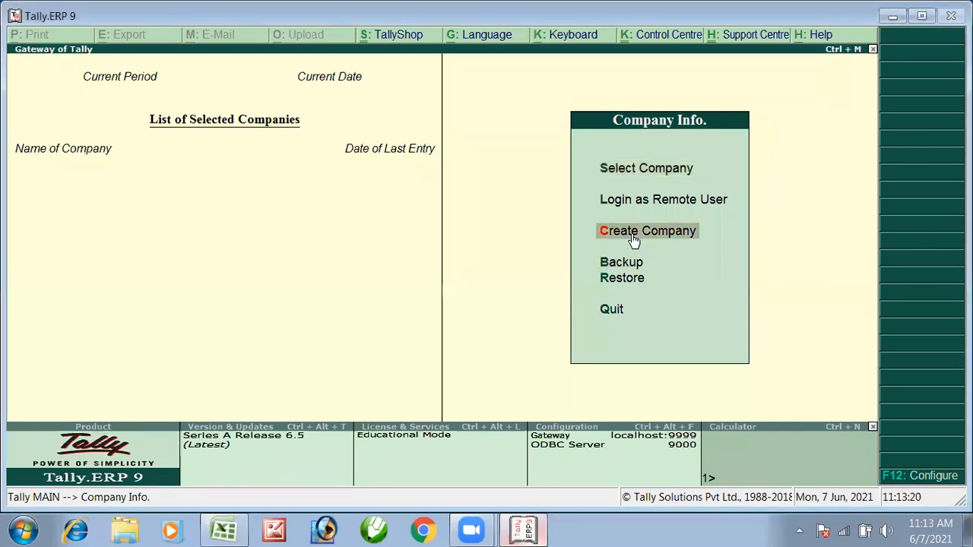
click(632, 236)
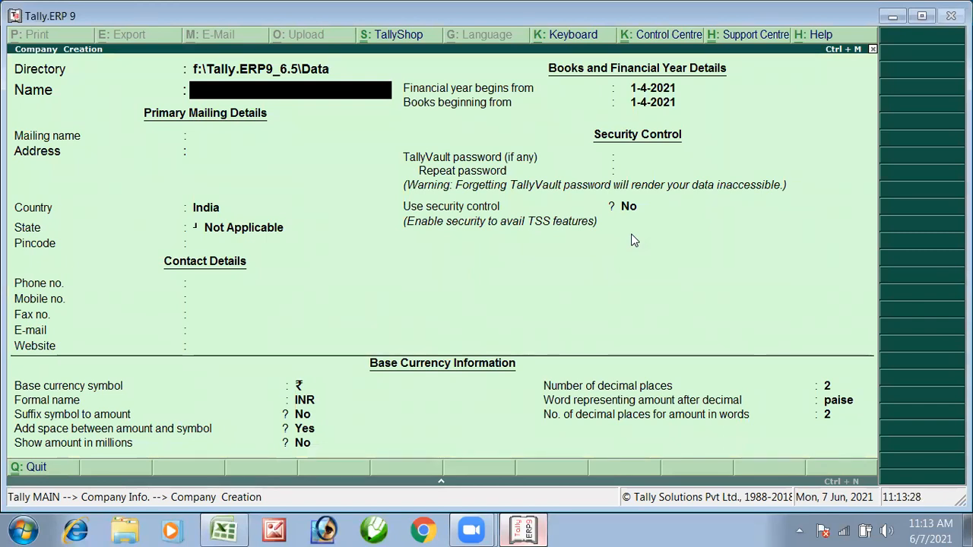
Name the company "2023 Assignment 03", keep the same mailing name and leave the address blank
text(1)
key(BackSpace)
text(2023)
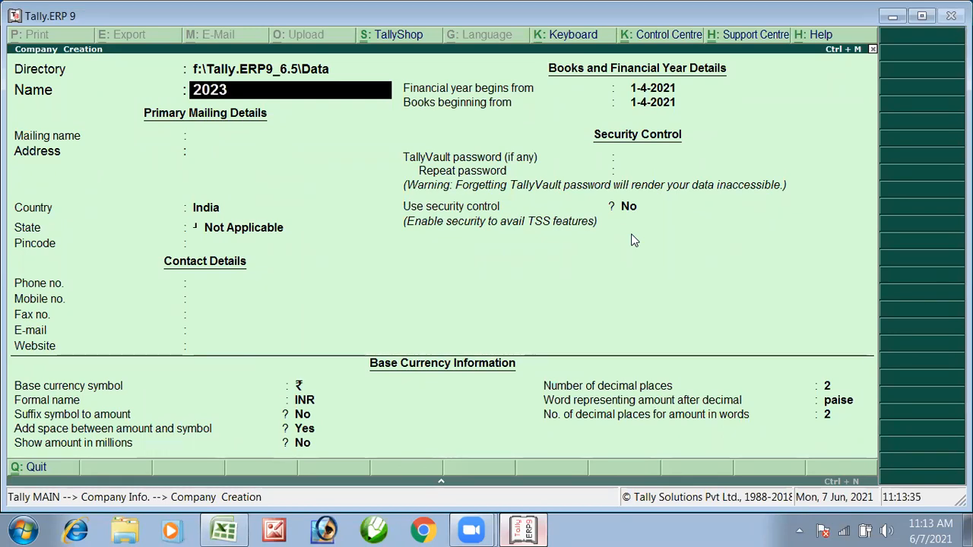
text( Assignment 03)
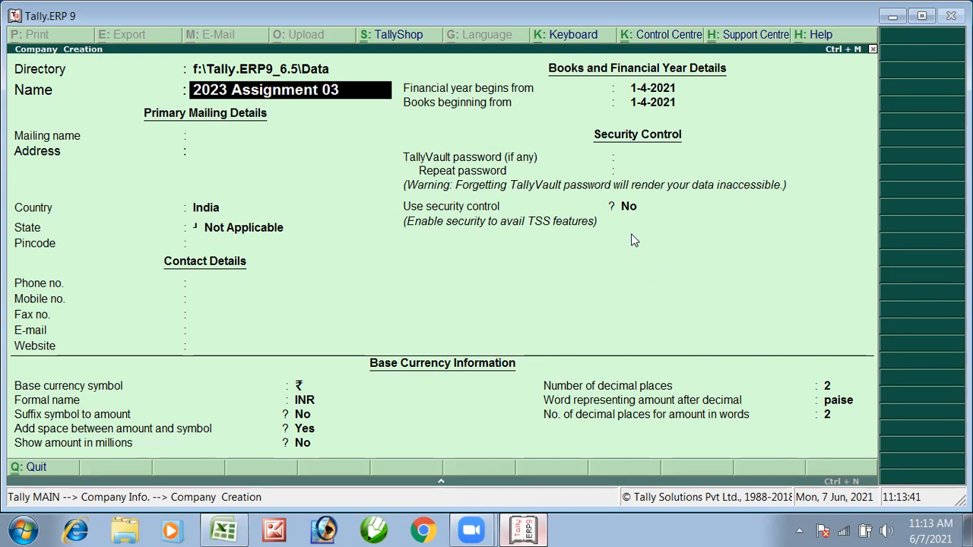
key(Return)
key(Return)
key(Return)
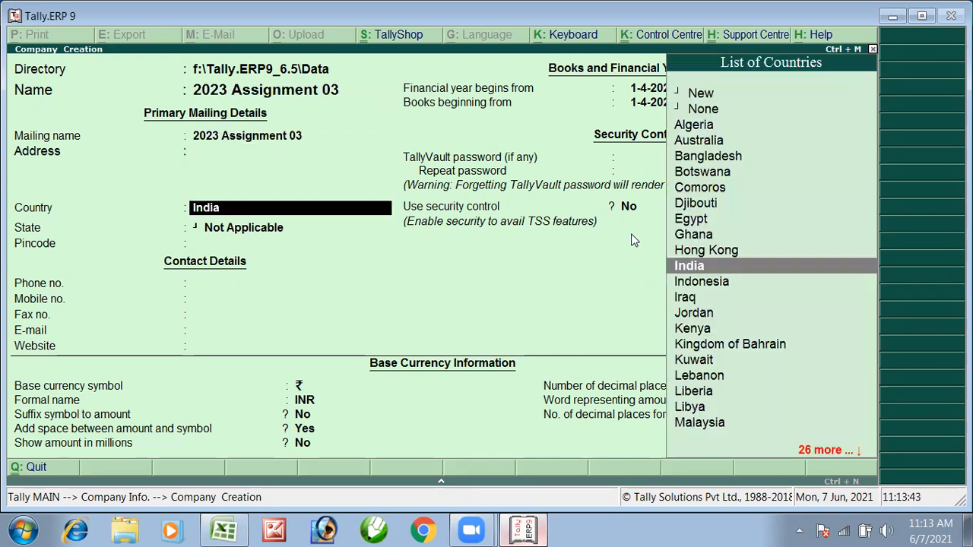
Keep India as the company's country and set the state to Uttar Pradesh
key(Return)
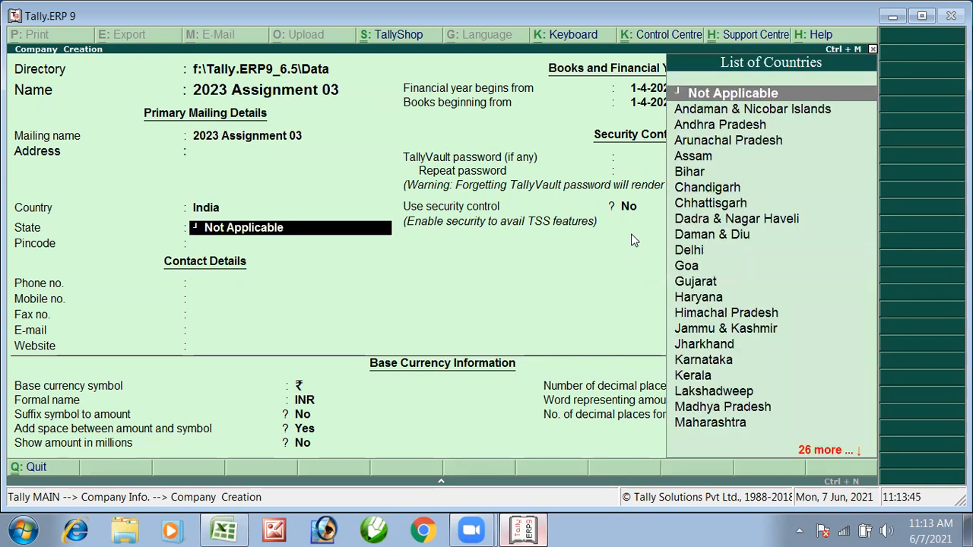
text(U)
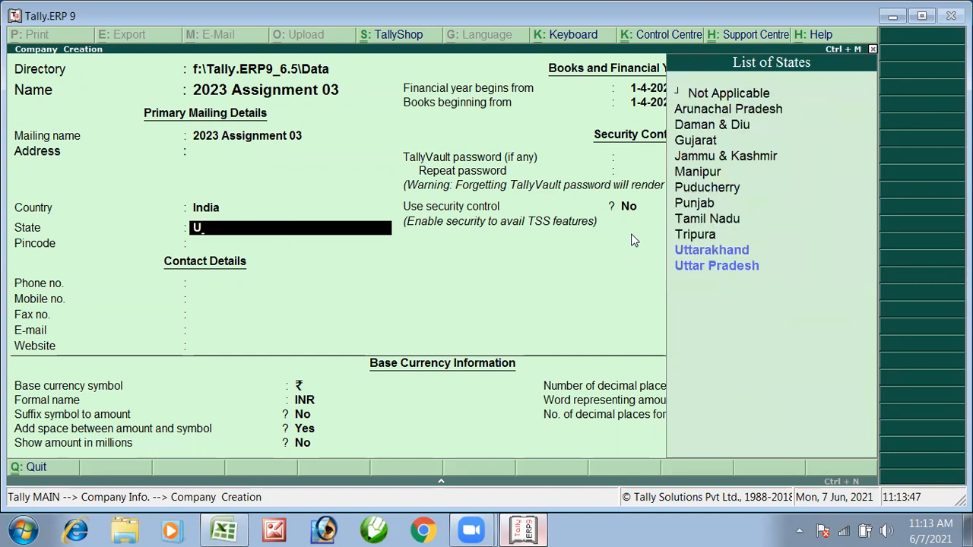
key(Down)
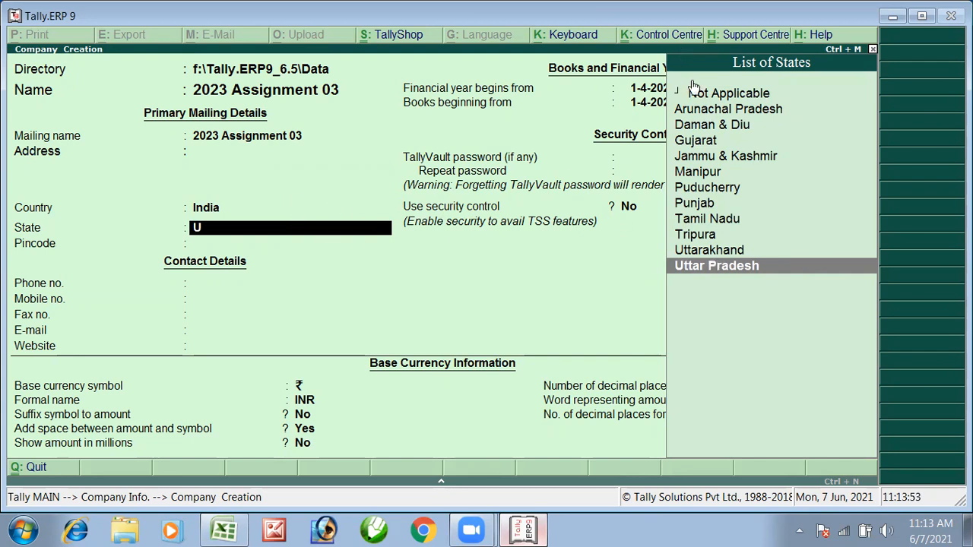
key(Return)
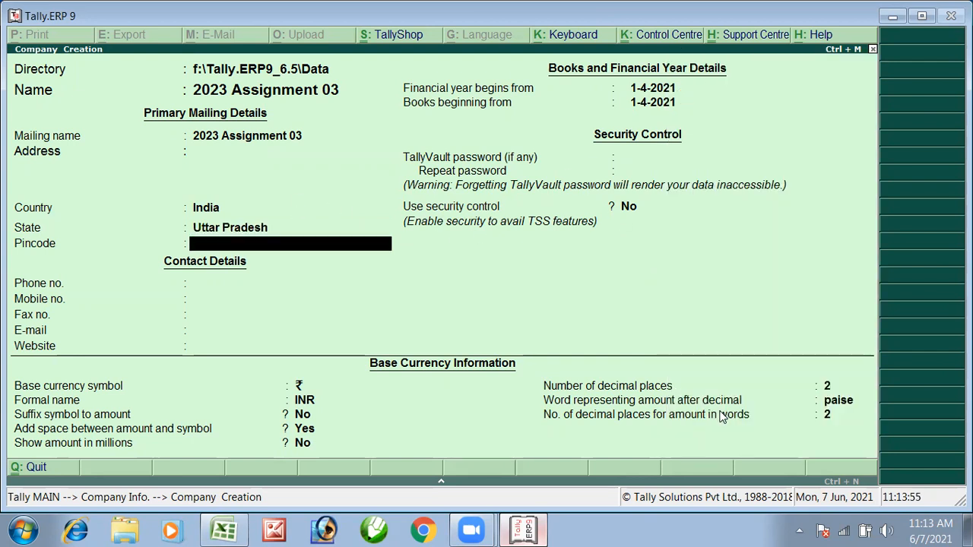
Leave the pincode and contact details blank and accept 1-4-2021 as the start of the financial year
key(Return)
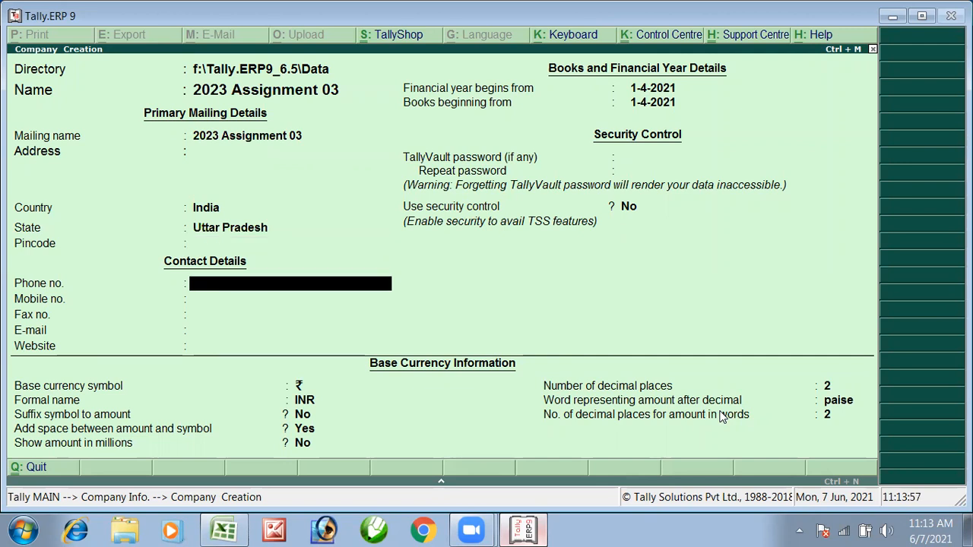
key(Return)
key(Return)
key(Return)
key(Return)
key(Return)
key(Return)
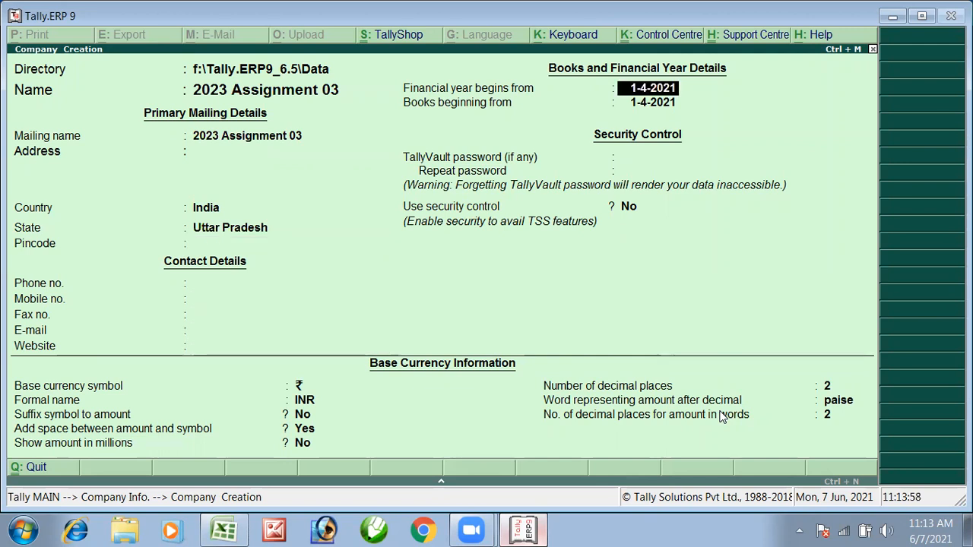
key(BackSpace)
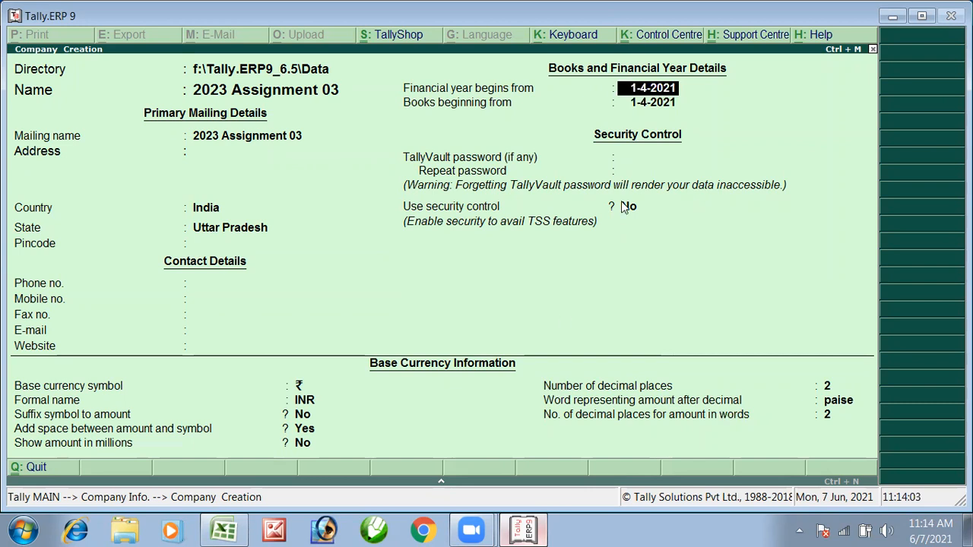
click(650, 93)
key(Return)
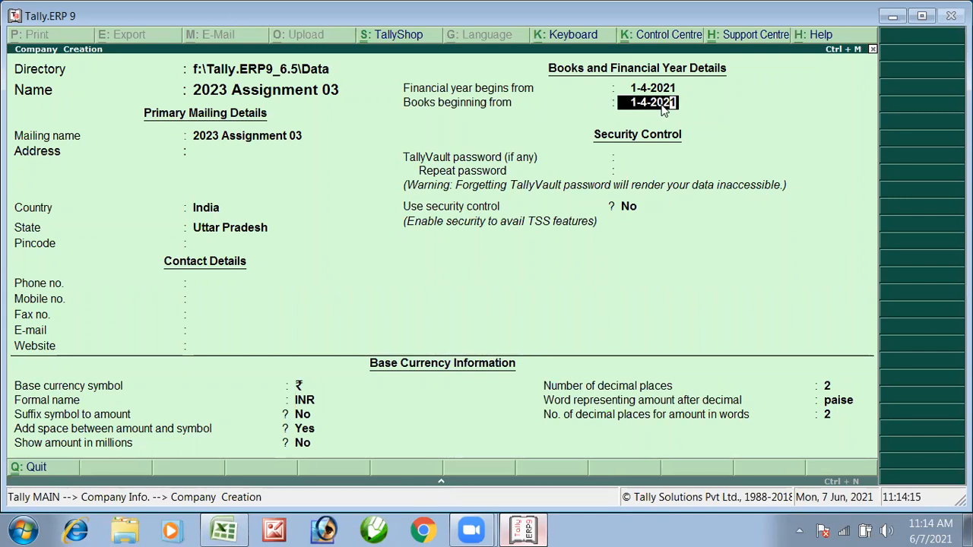
Accept the default books beginning date, security and base currency settings, and save the new company
key(Return)
key(Return)
key(Return)
key(Return)
key(Return)
key(Return)
key(Return)
key(Return)
key(Return)
key(Return)
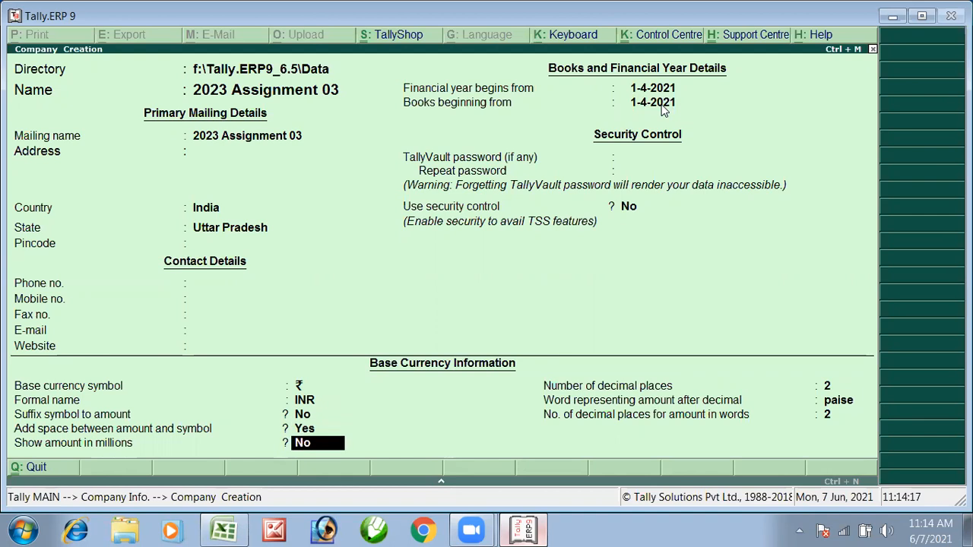
key(Return)
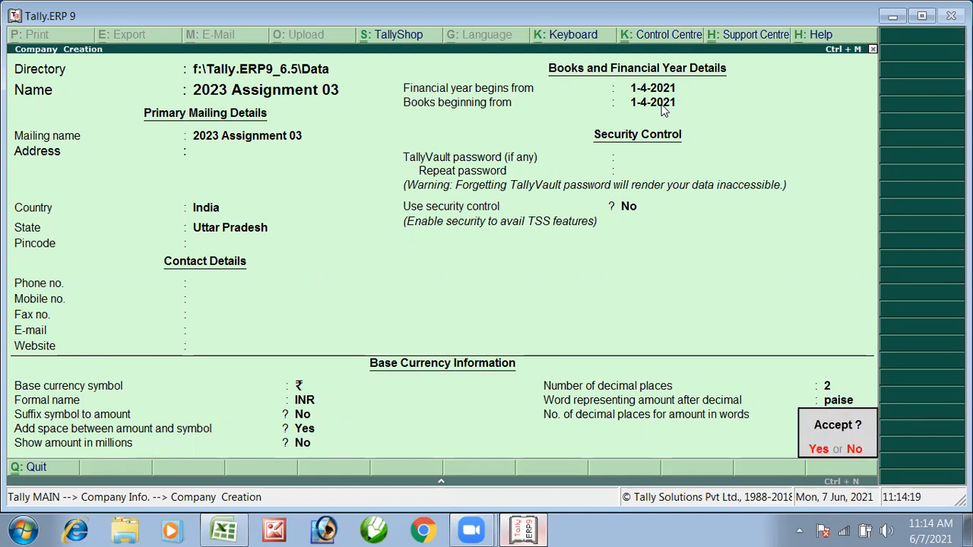
click(830, 441)
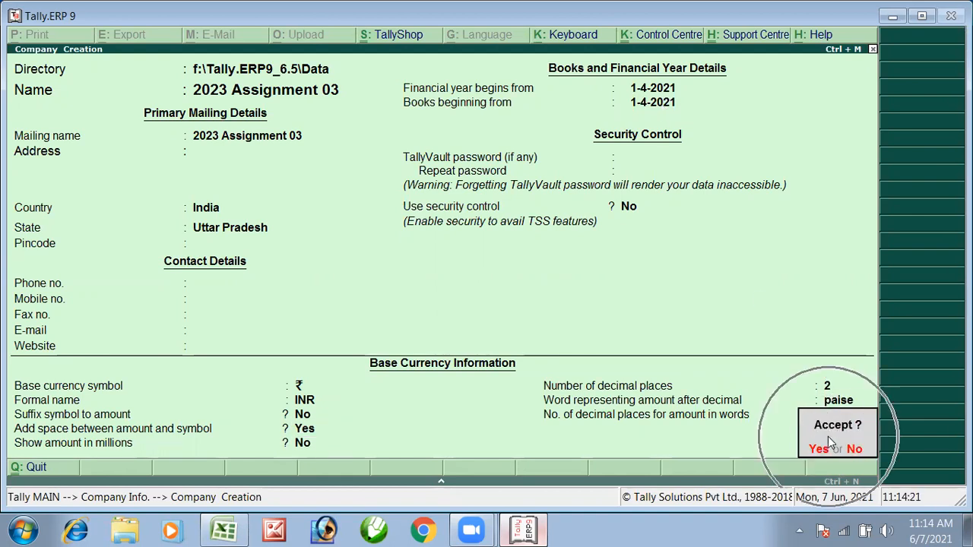
click(831, 442)
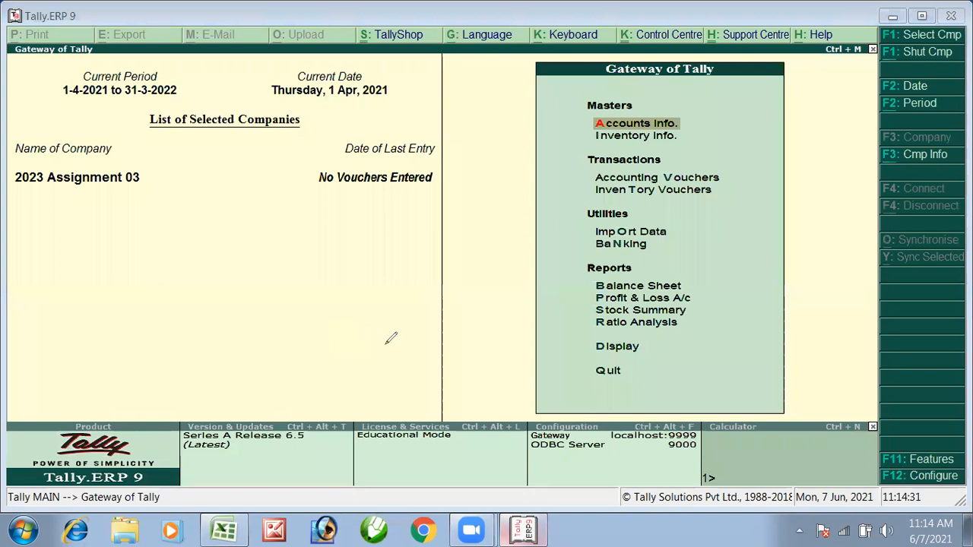
mouse_move(171, 190)
mouse_down()
mouse_move(21, 207)
mouse_move(12, 160)
mouse_up()
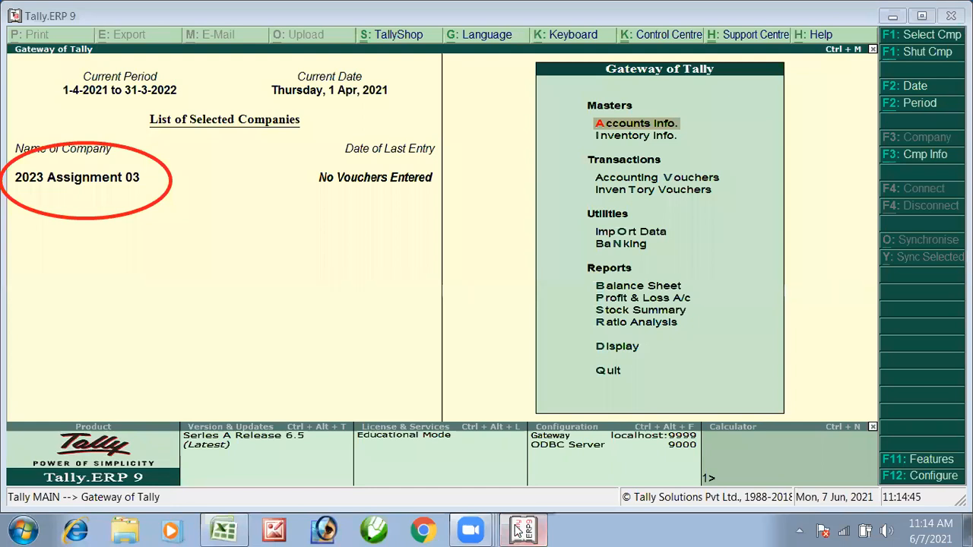
drag(553, 106, 727, 134)
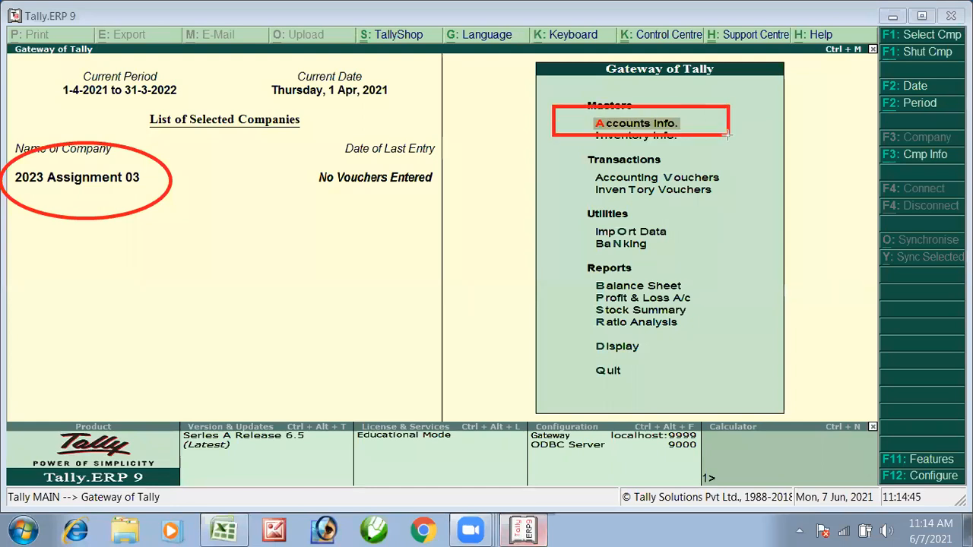
click(642, 126)
mouse_move(538, 165)
mouse_down()
mouse_move(794, 205)
mouse_move(788, 189)
mouse_up()
click(685, 180)
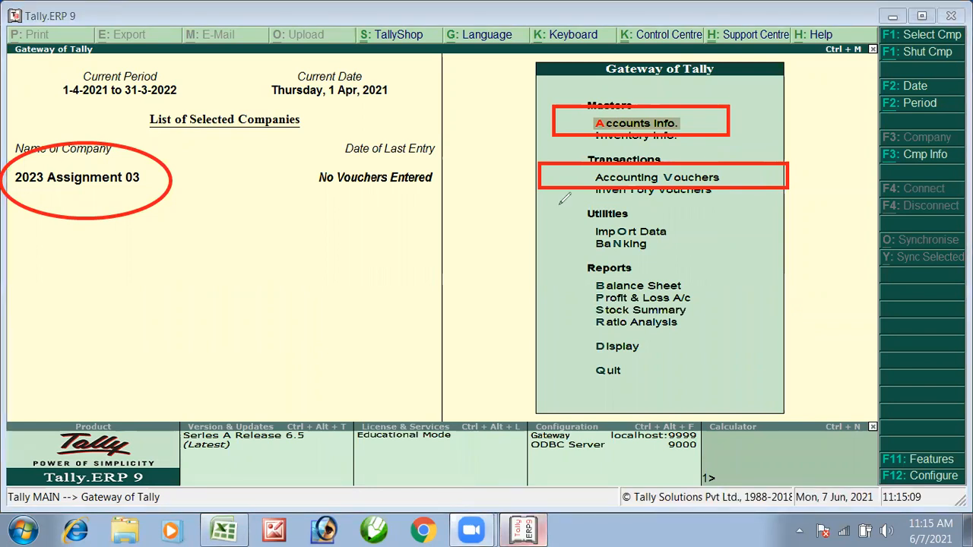
key(e)
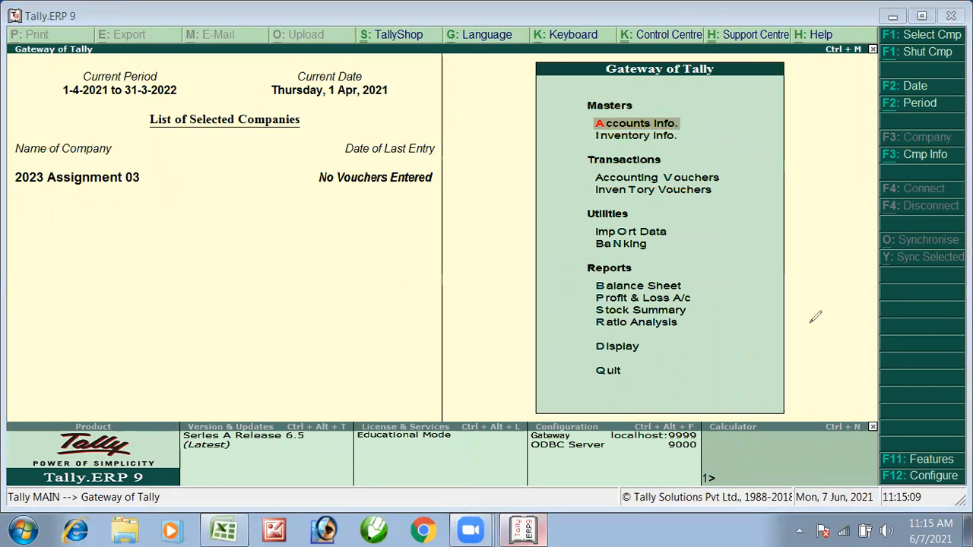
Open accounting voucher creation for the 2023 Assignment 03 company
click(679, 180)
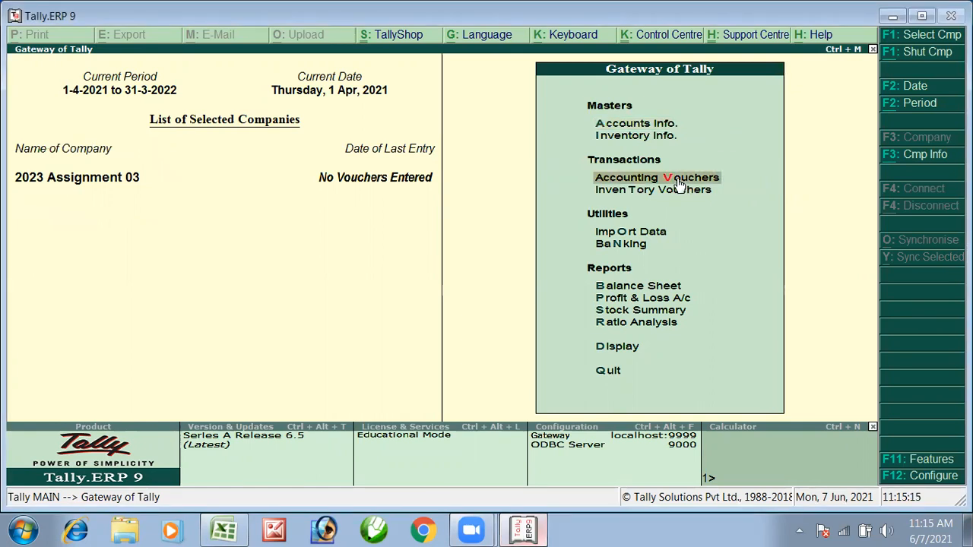
click(677, 180)
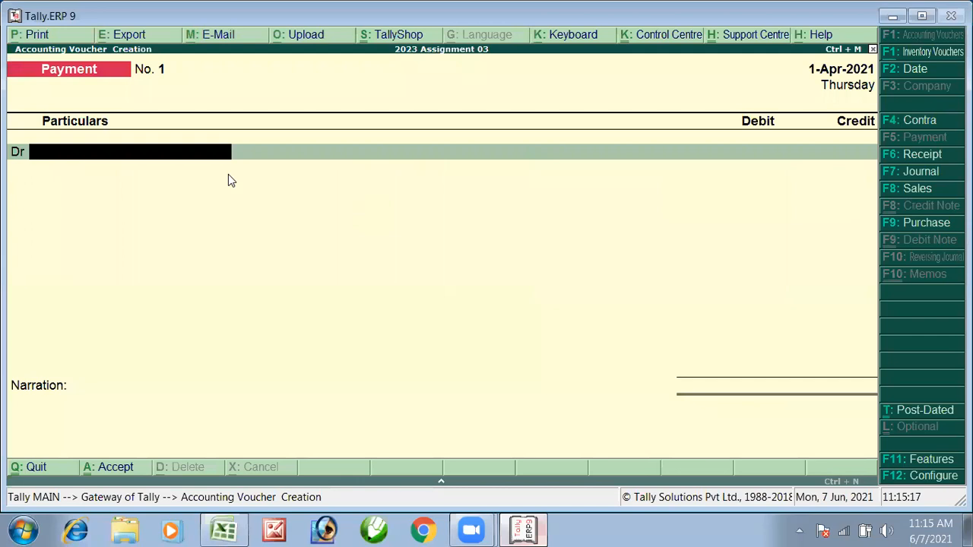
Switch to the Record Assignment-1 workbook in Excel and review the ledgers and their groups on the Ass-3 sheet
click(236, 530)
click(583, 277)
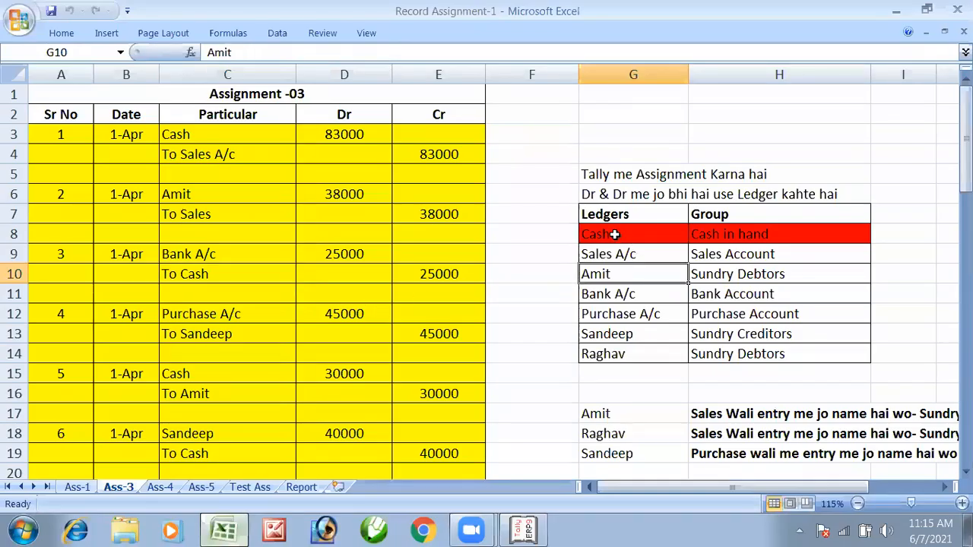
click(647, 238)
click(646, 213)
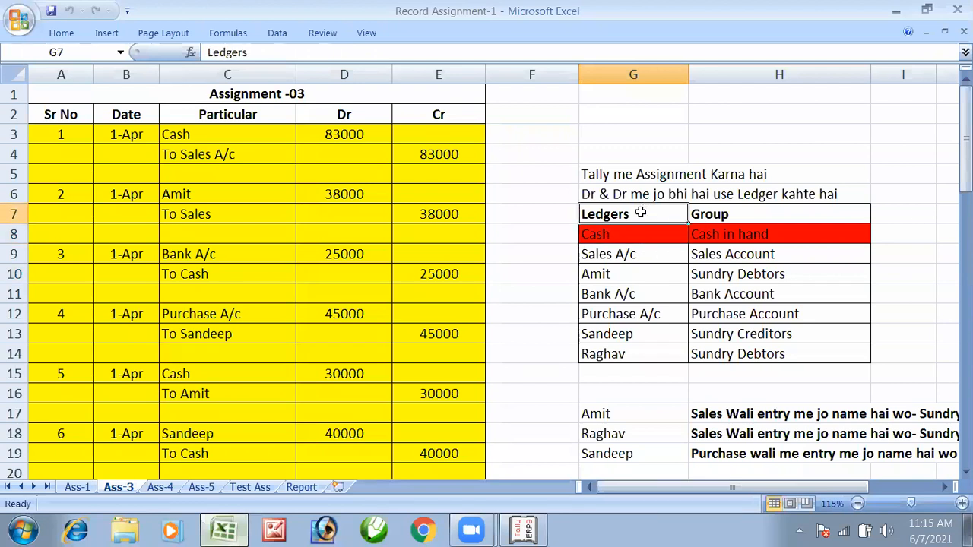
click(689, 254)
click(656, 258)
click(722, 254)
click(631, 294)
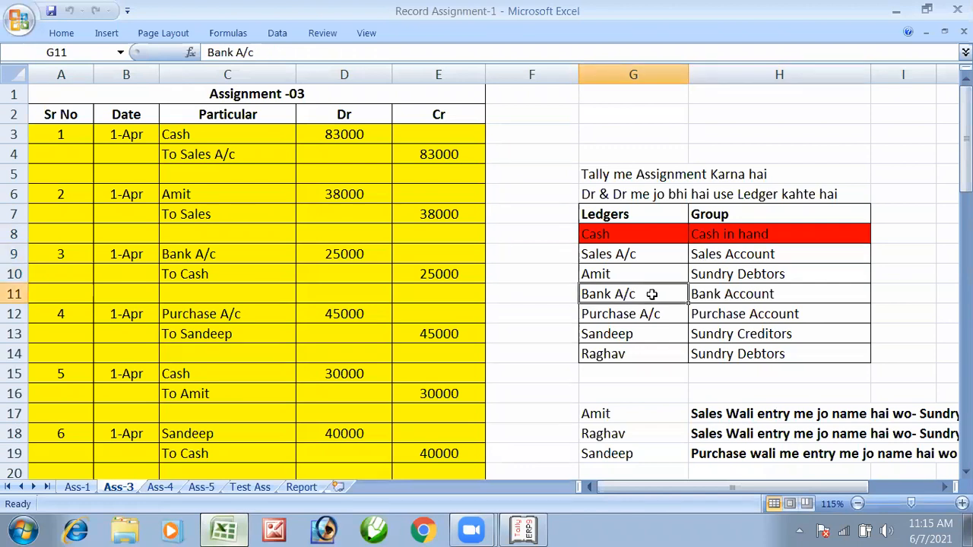
click(673, 314)
click(712, 319)
click(623, 349)
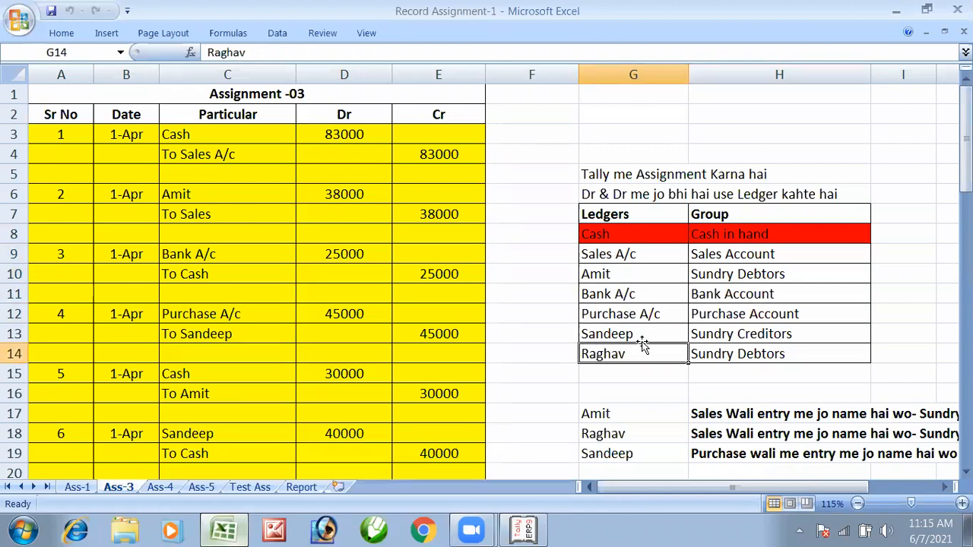
Switch to Tally.ERP 9, check the ledger accounts available in a journal voucher, and return to the Gateway of Tally
drag(704, 333, 709, 350)
click(597, 312)
click(692, 257)
key(alt+Tab)
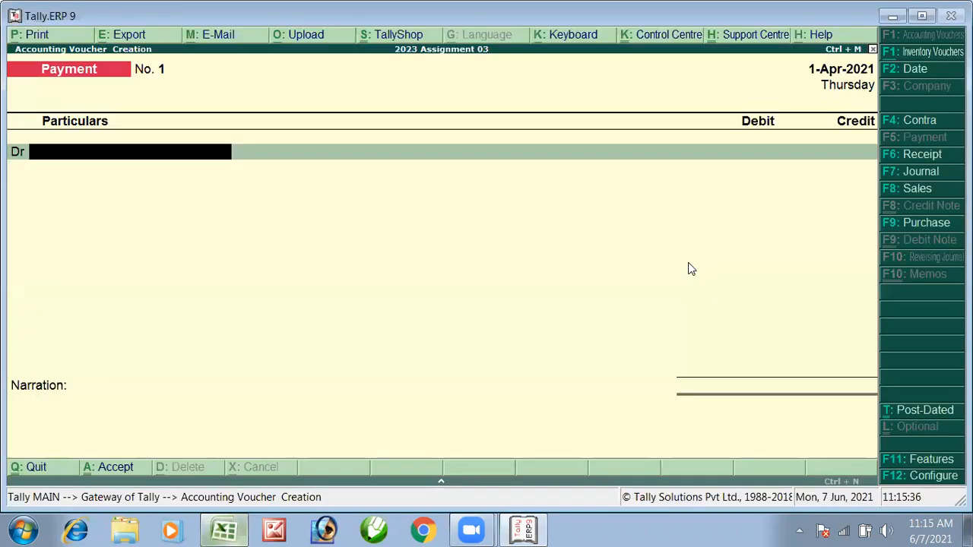
click(849, 108)
key(F7)
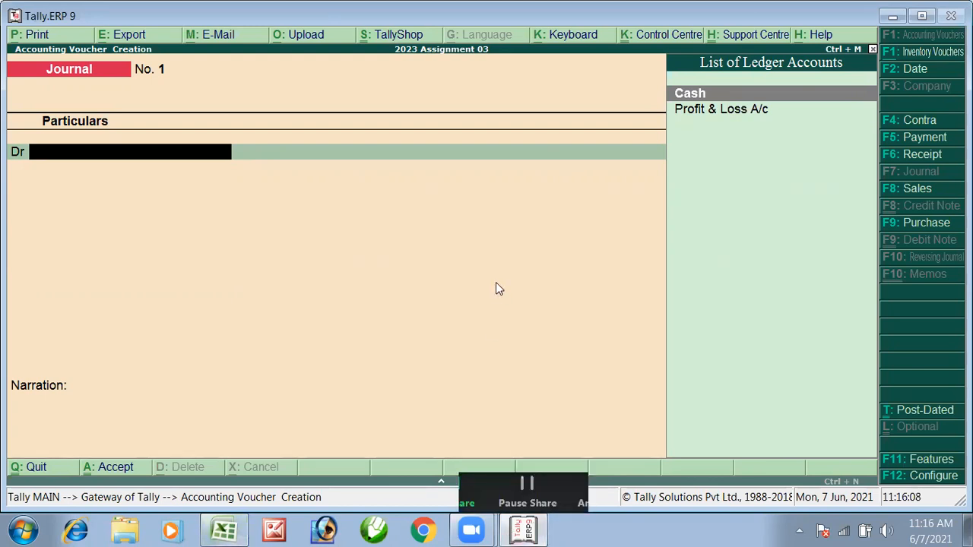
key(Escape)
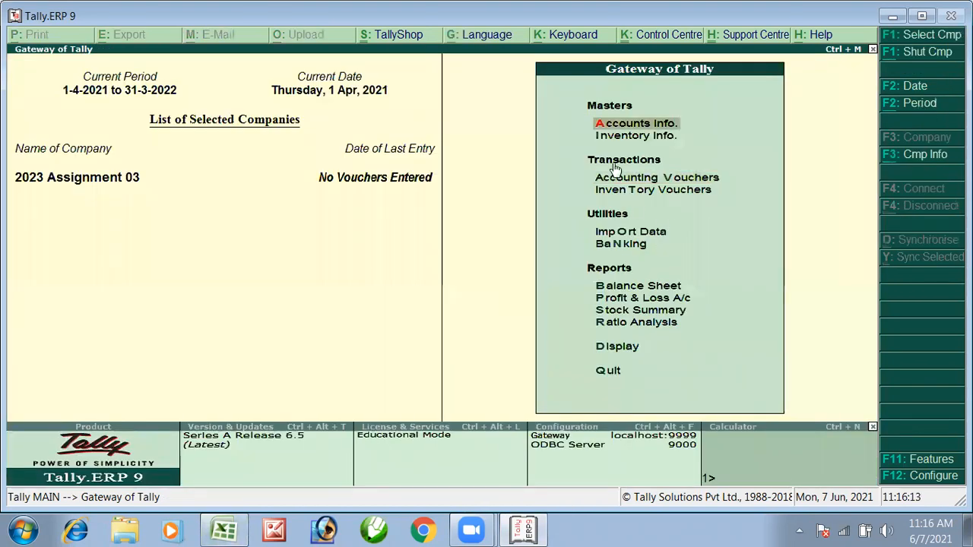
Open single ledger creation from the accounts masters of the 2023 Assignment 03 company
click(641, 128)
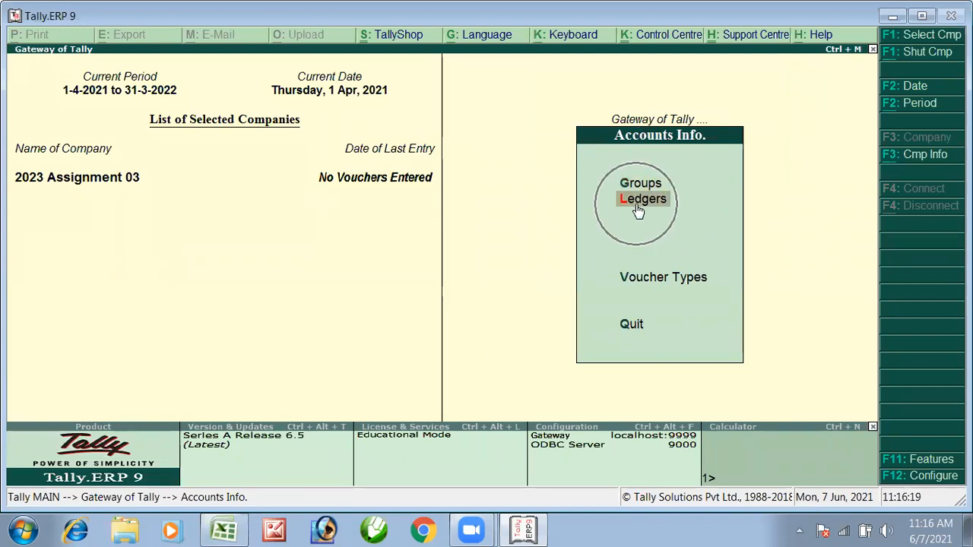
key(Down)
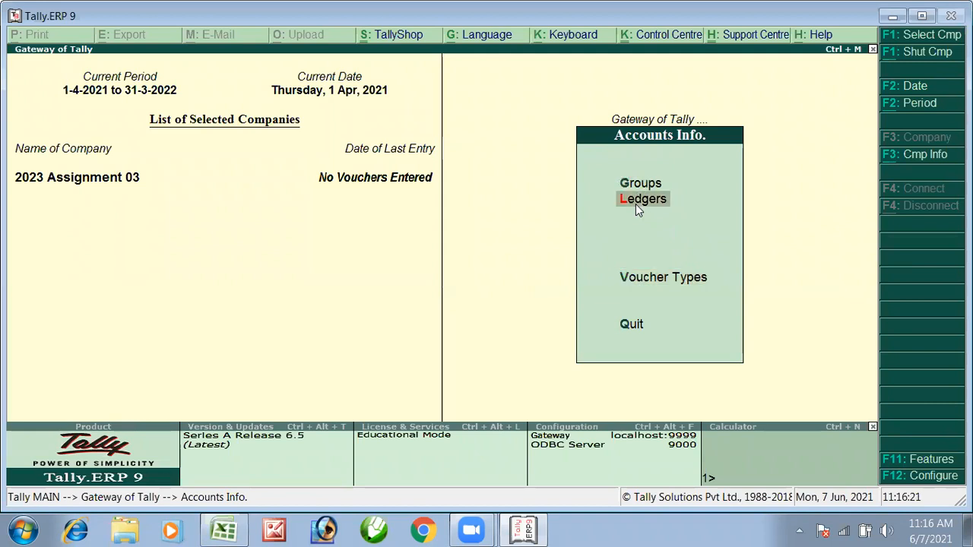
click(637, 205)
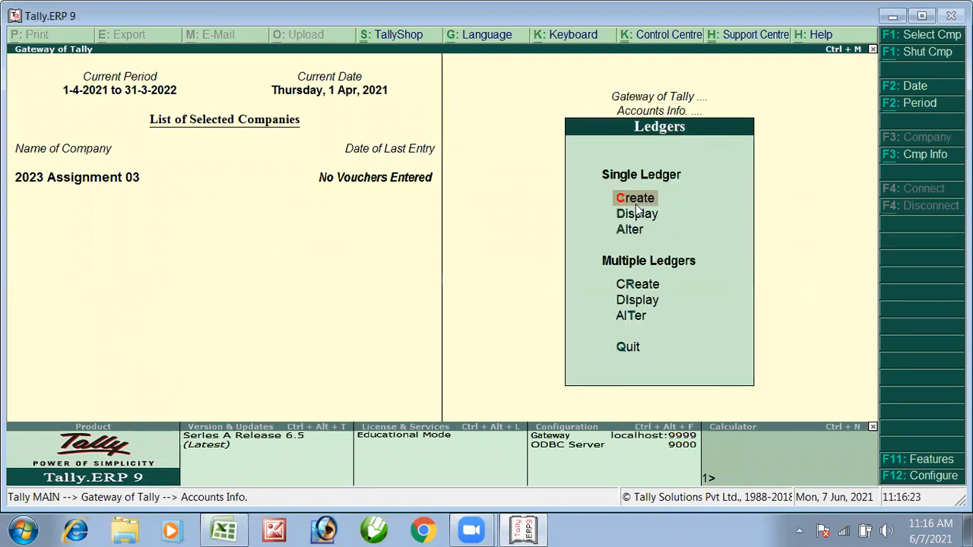
key(Return)
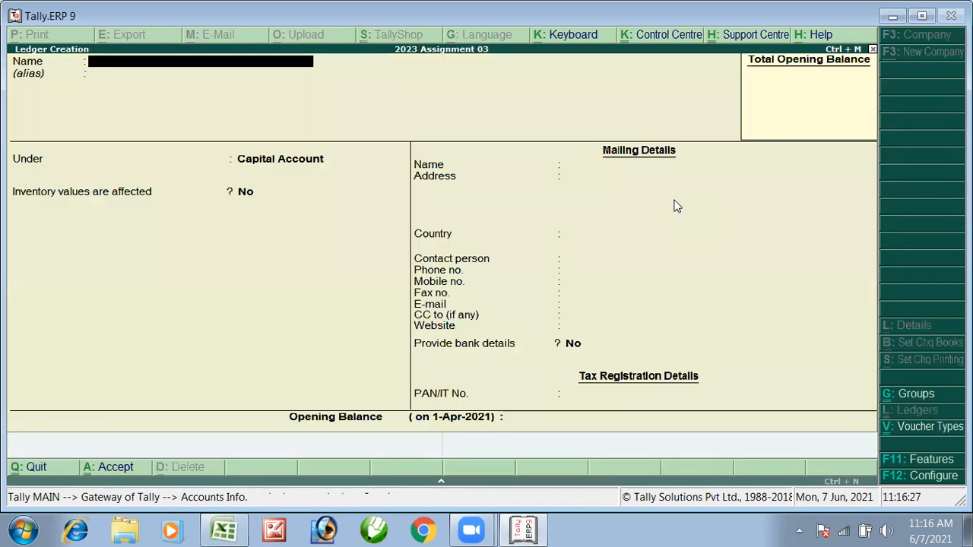
Name the new ledger Purchase A/c and place it under the Purchase Accounts group
text(Purchase A/c)
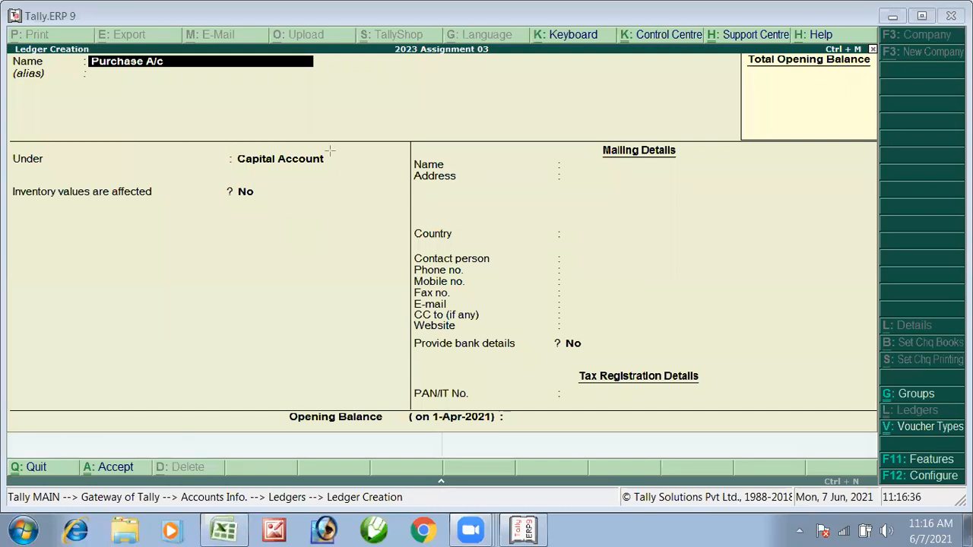
mouse_move(203, 94)
mouse_down()
mouse_move(61, 56)
mouse_move(144, 29)
mouse_move(202, 58)
mouse_up()
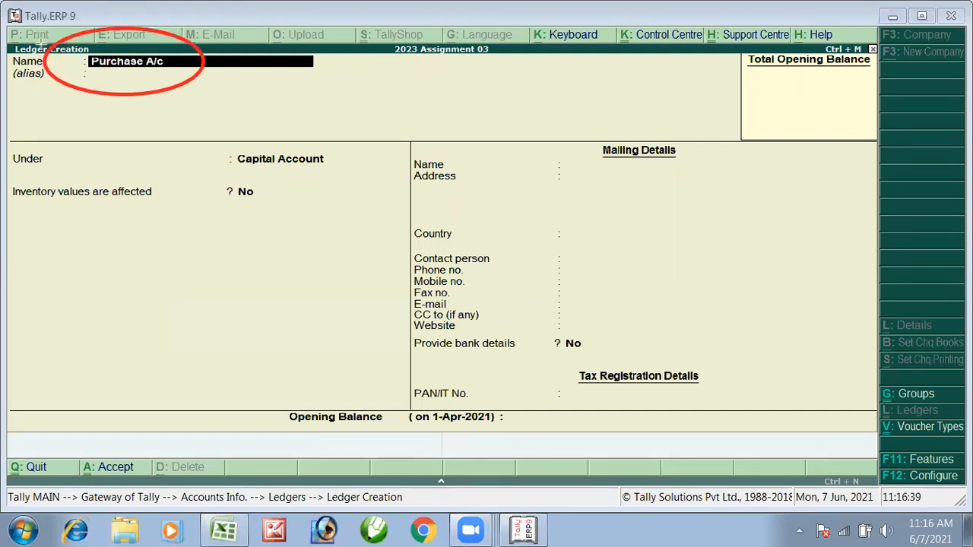
mouse_move(365, 174)
mouse_down()
mouse_move(174, 152)
mouse_move(363, 163)
mouse_up()
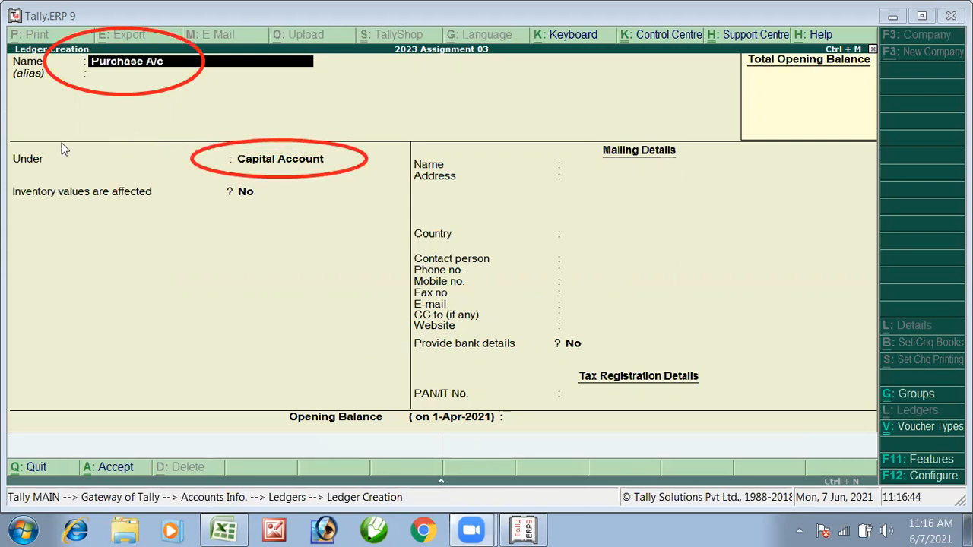
key(Return)
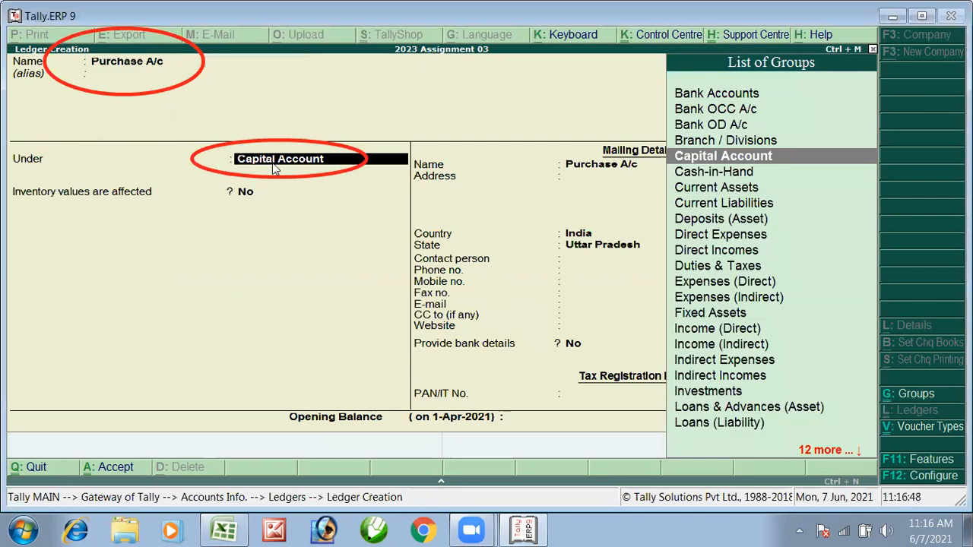
click(293, 167)
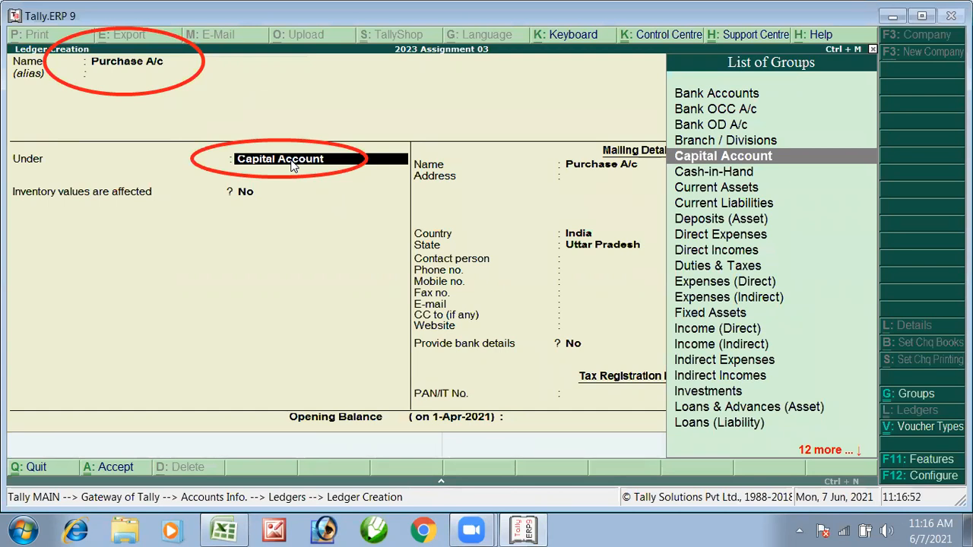
text(P)
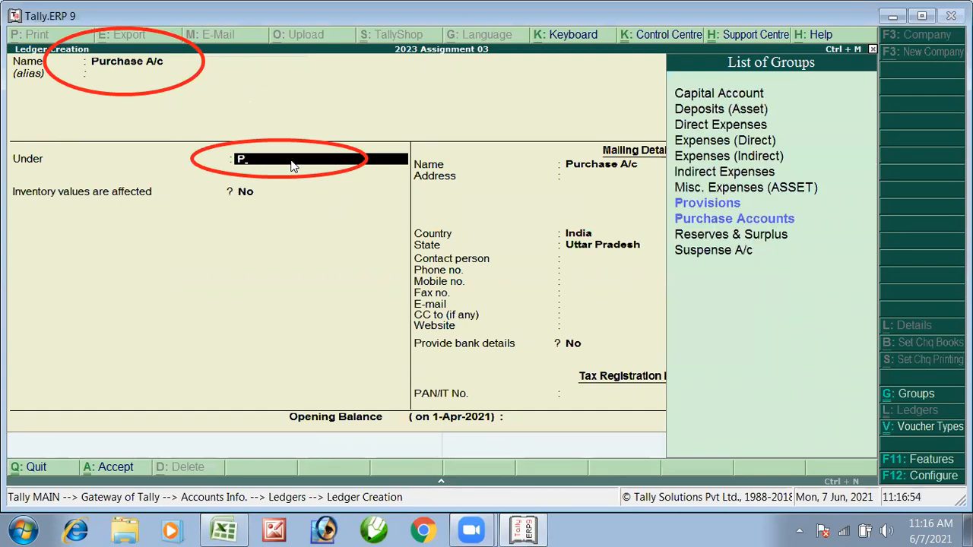
key(Down)
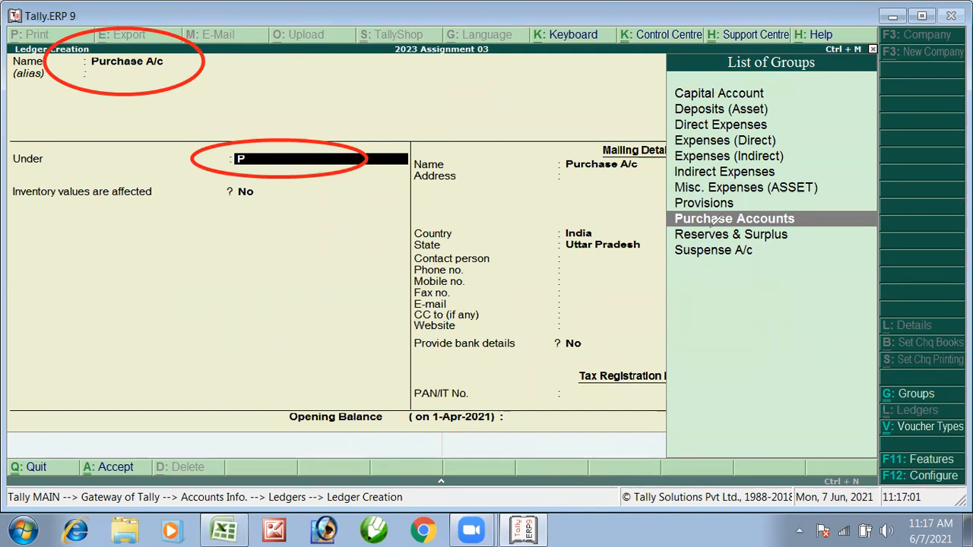
drag(710, 226, 377, 184)
mouse_move(428, 164)
mouse_down()
mouse_move(384, 181)
mouse_move(417, 217)
mouse_up()
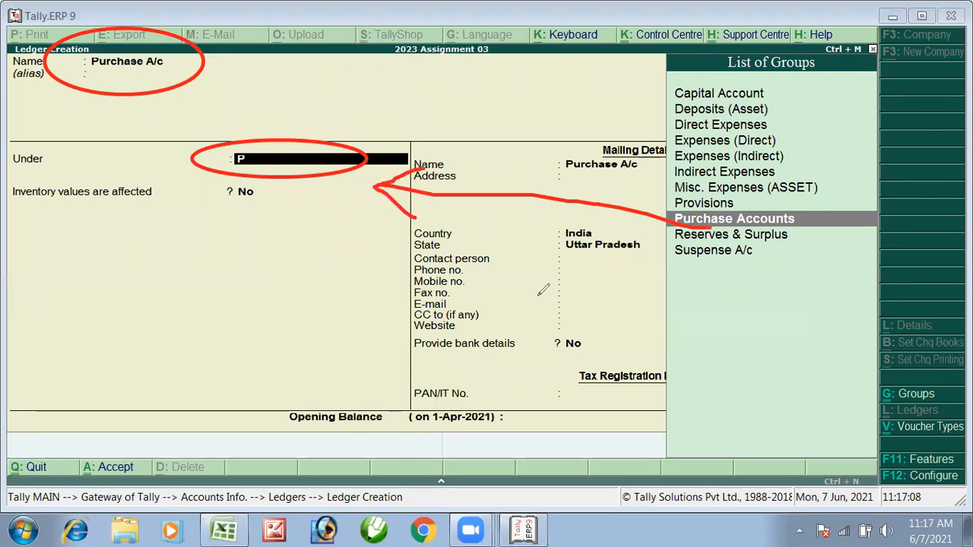
click(755, 220)
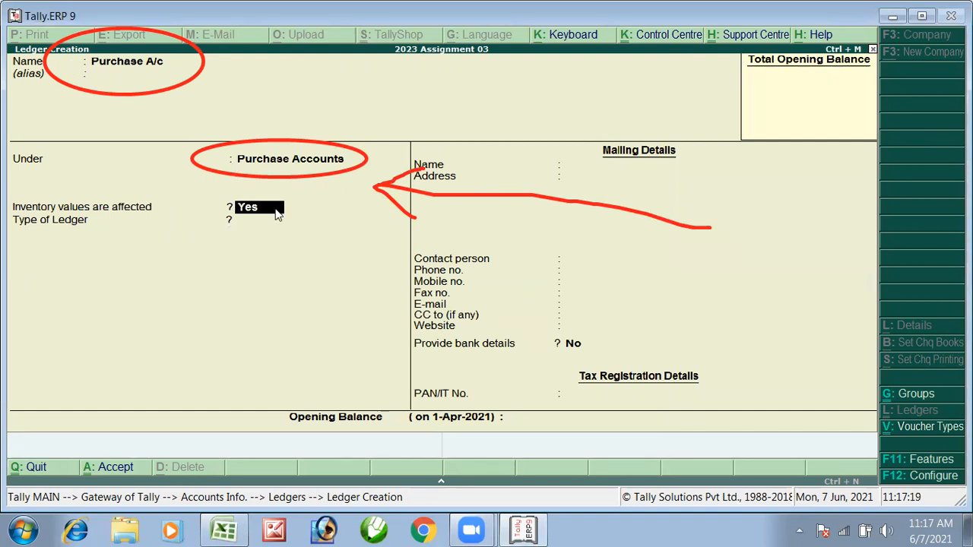
Set inventory values affected to No, keep the ledger type Not Applicable, and save the Purchase A/c ledger
text(no)
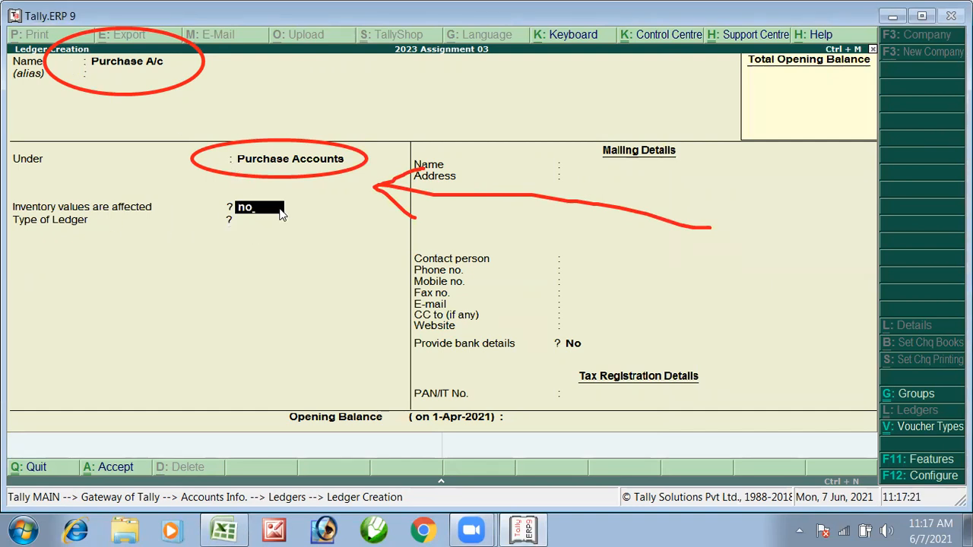
key(Return)
key(Return)
key(Return)
key(Return)
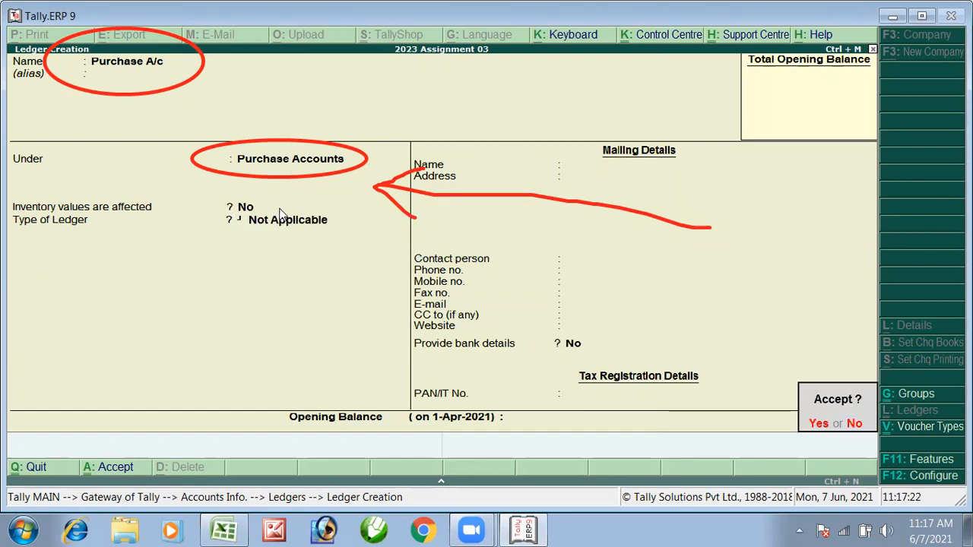
key(Return)
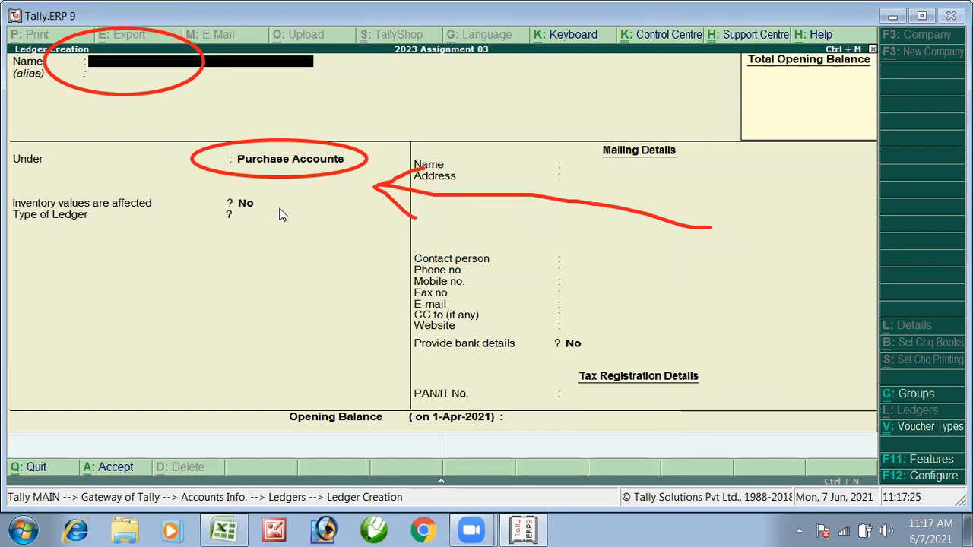
Name the next ledger Sales A/c and place it under the Sales Accounts group
text(Sales A/c)
key(Return)
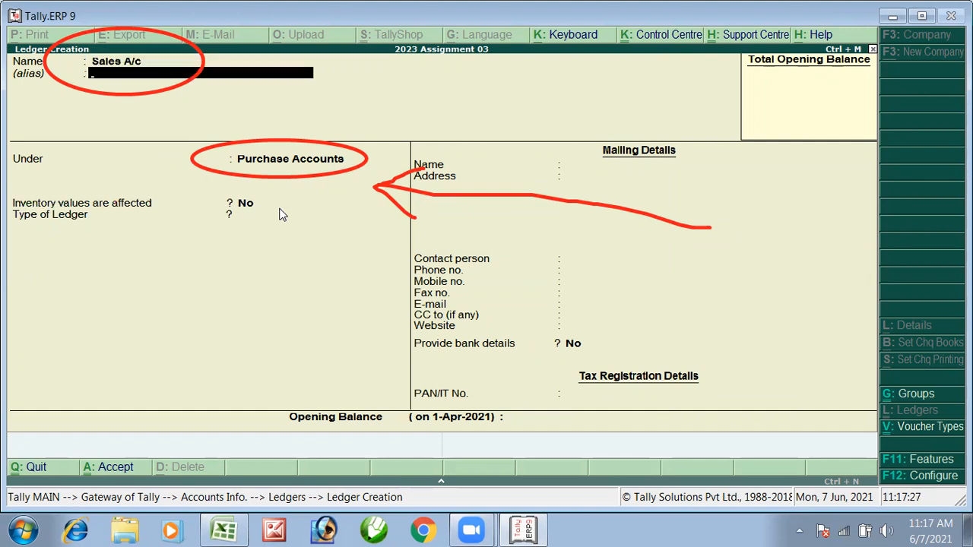
click(127, 77)
key(Return)
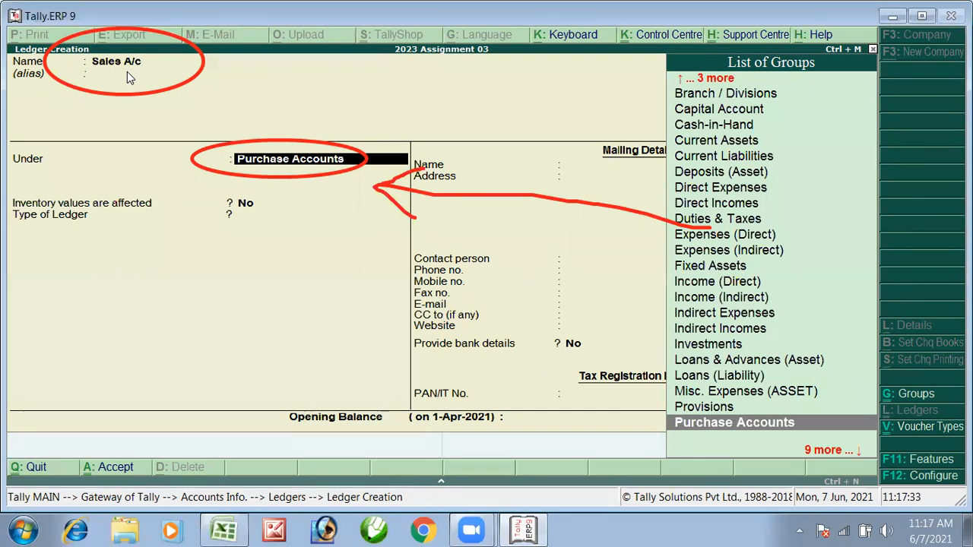
text(Sa)
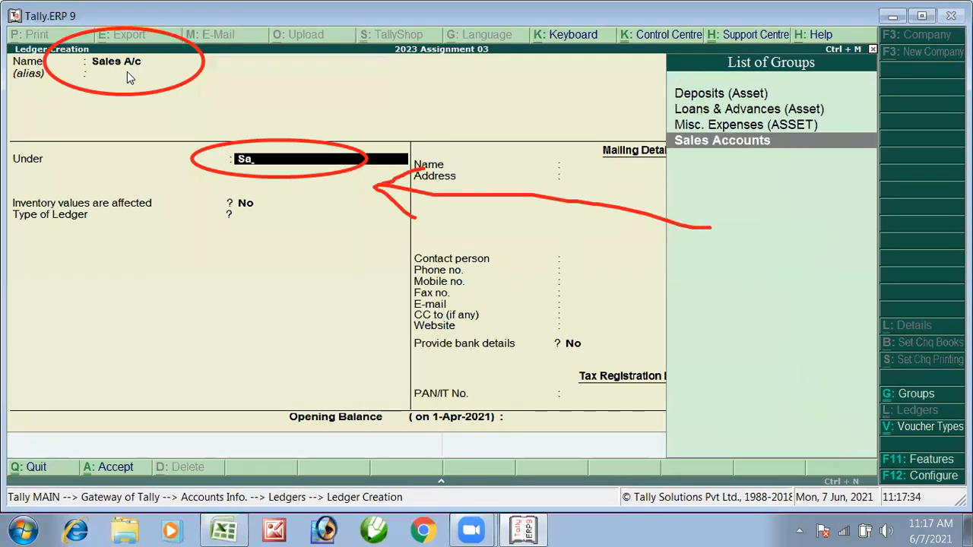
click(726, 146)
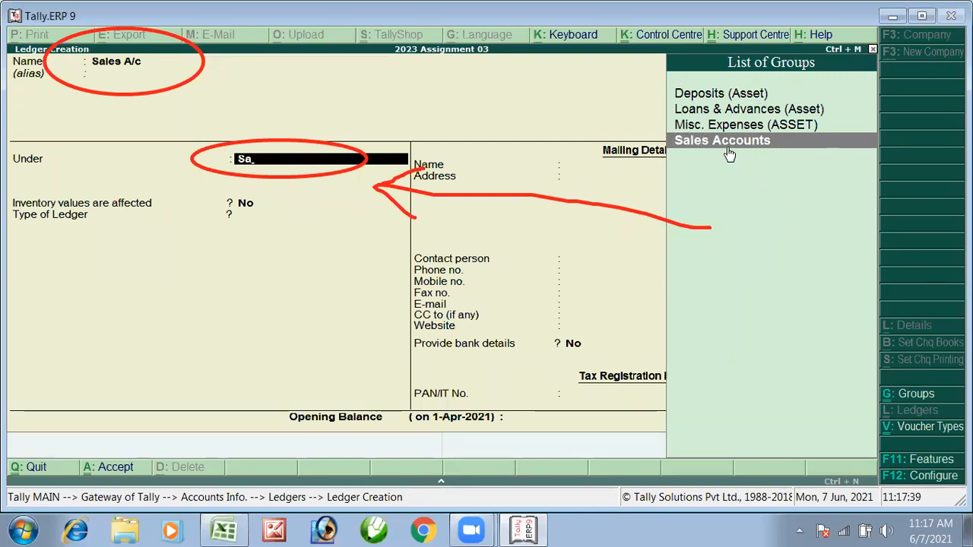
click(727, 148)
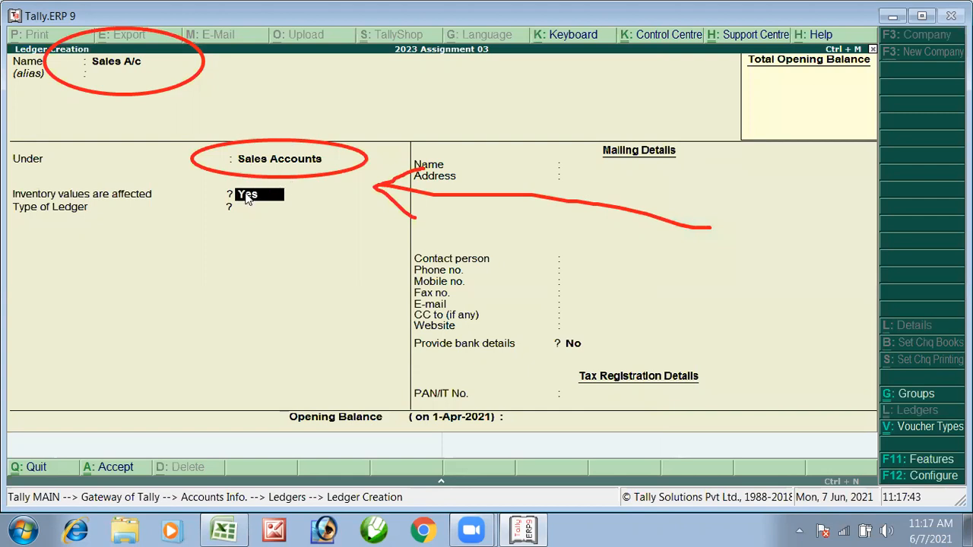
Set inventory values affected to No, keep the ledger type Not Applicable, and save the Sales A/c ledger
text(no)
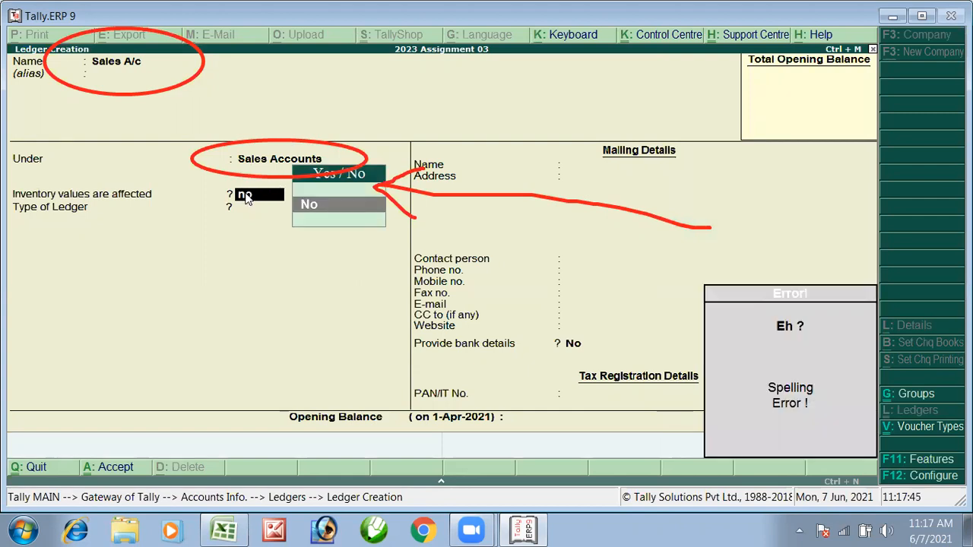
key(Return)
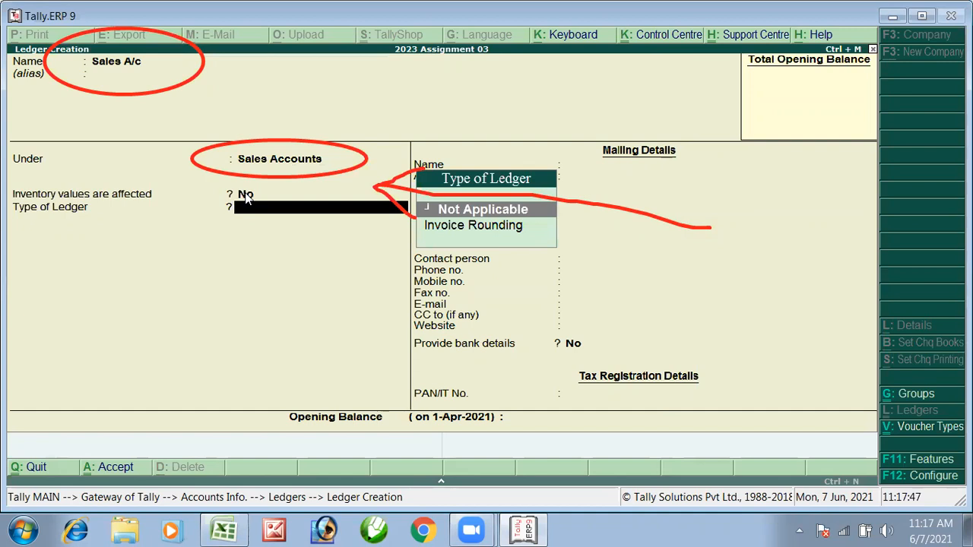
key(Return)
key(Return)
key(Return)
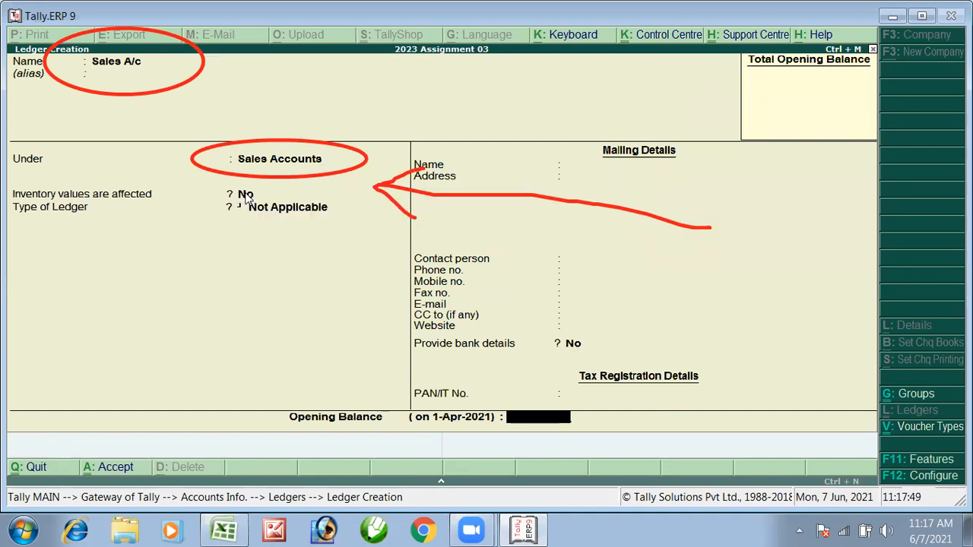
key(Return)
Name the next ledger Bank A/c and place it under the Bank Accounts group
text(Bank A)
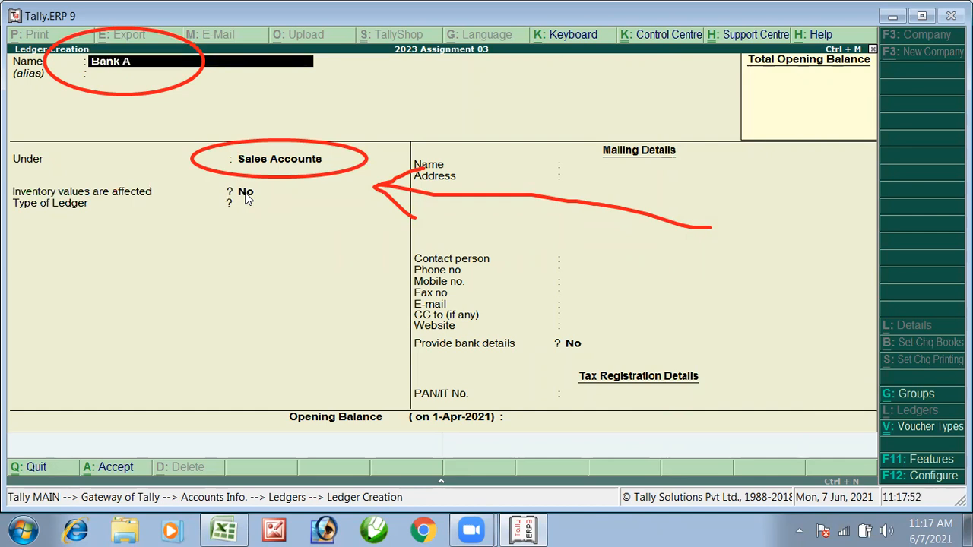
key(Return)
key(Return)
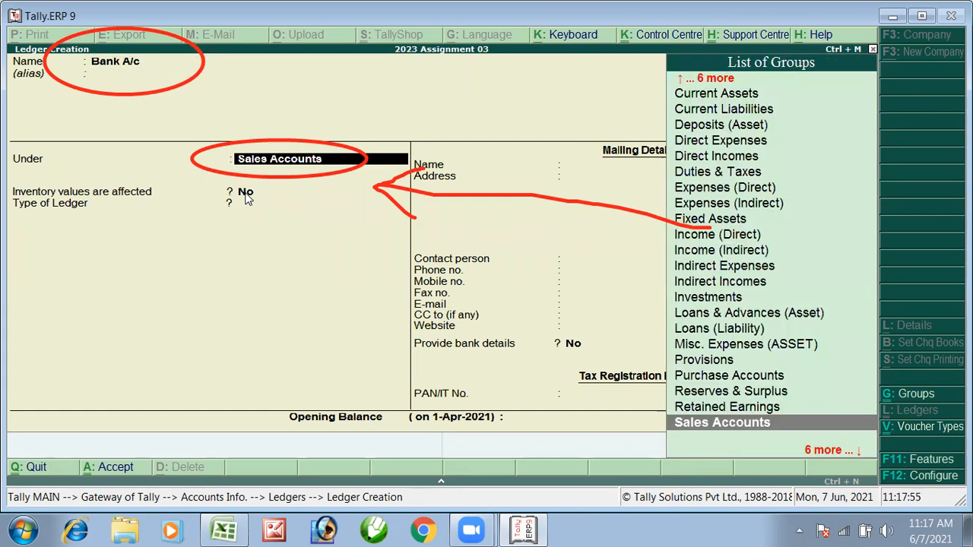
text(B)
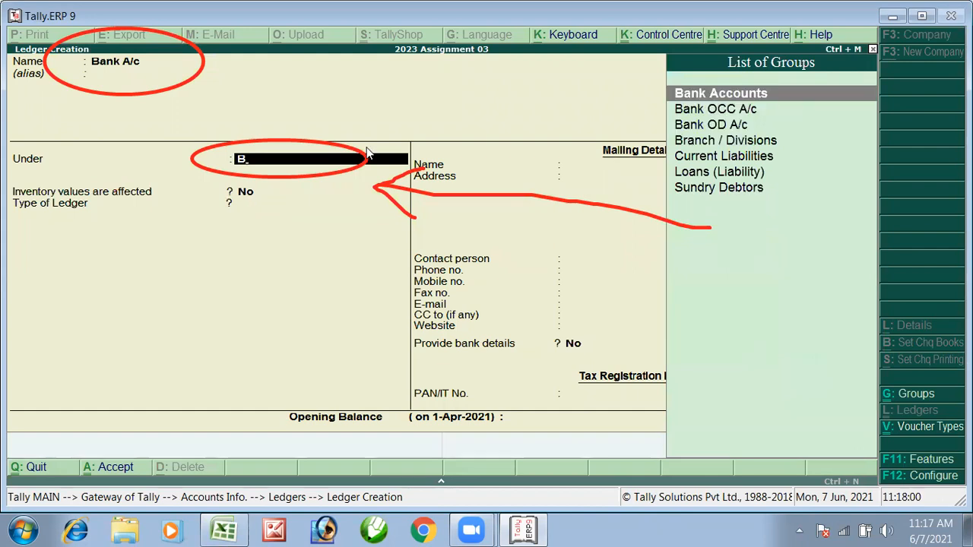
click(704, 94)
key(Return)
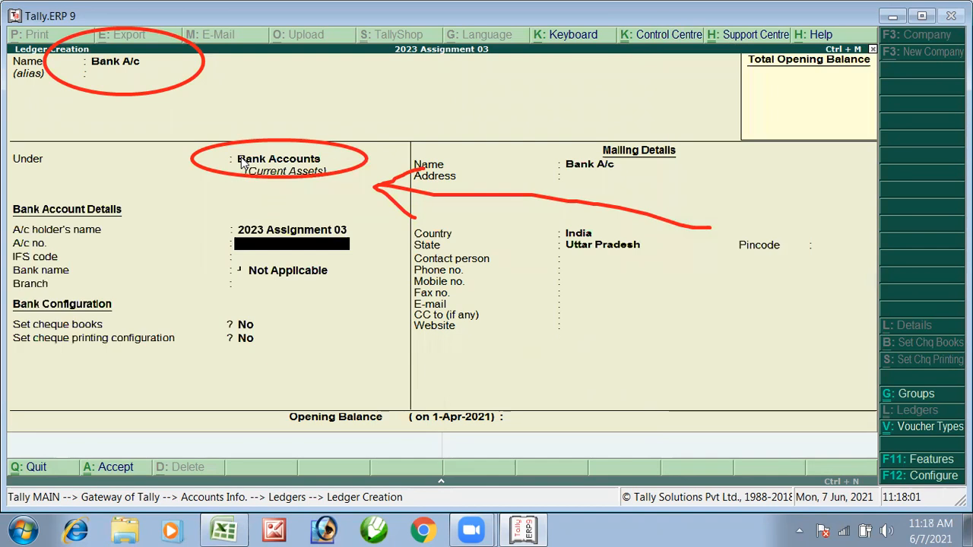
Leave the bank account details blank, accept the default cheque settings and mailing details, and save the Bank A/c ledger
key(Return)
key(Return)
key(Return)
key(Return)
key(Return)
key(Return)
key(Return)
key(Return)
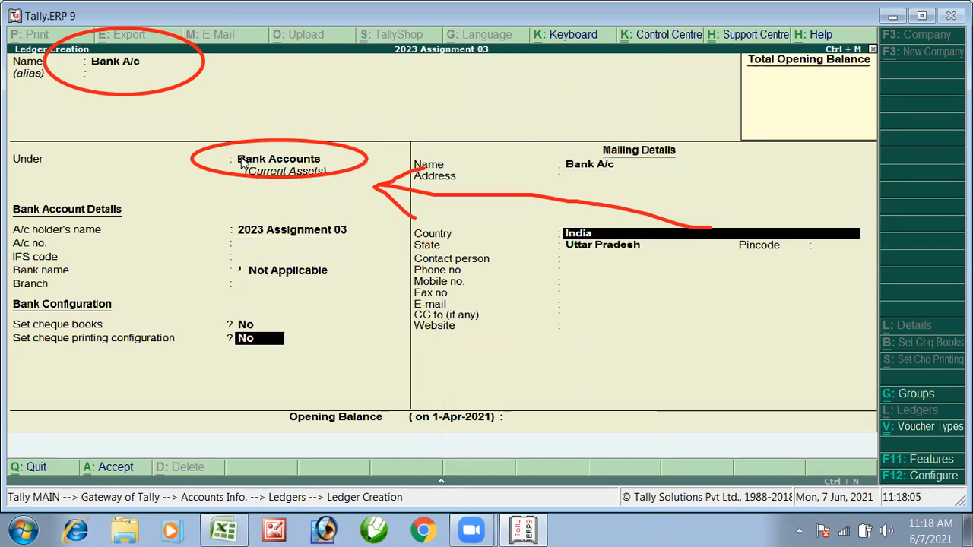
key(Return)
key(Return)
key(Return)
key(Return)
key(Return)
key(Return)
key(Return)
key(Return)
key(Return)
key(Return)
key(Return)
Switch to the Record Assignment-1 workbook in Excel and check the Ass-3 ledger list for ledgers still missing in Tally
key(alt+Tab)
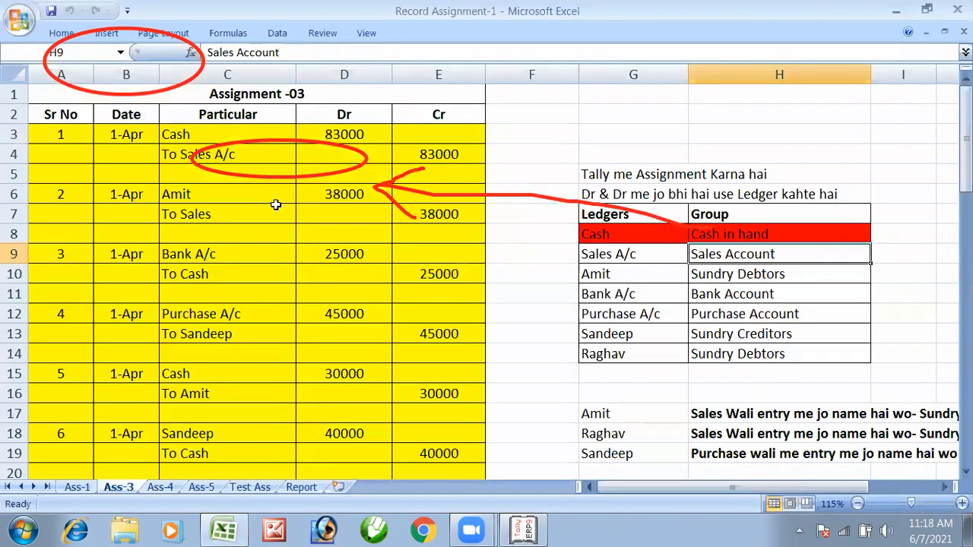
click(619, 257)
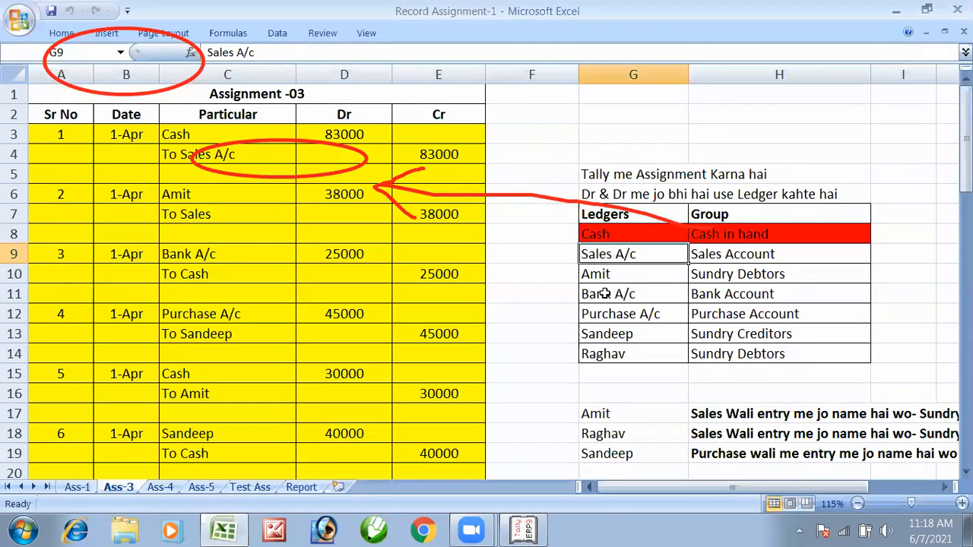
key(Down)
key(Down)
key(Down)
key(Up)
click(598, 254)
click(598, 290)
key(Down)
click(599, 235)
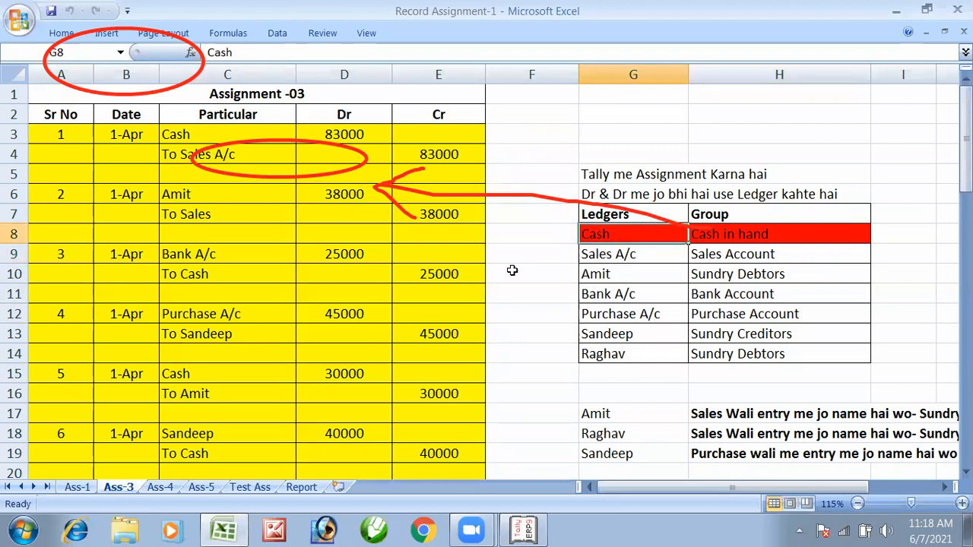
Switch to Tally.ERP 9, quit ledger creation and open the list of existing ledgers for display to review those already created
key(alt+Tab)
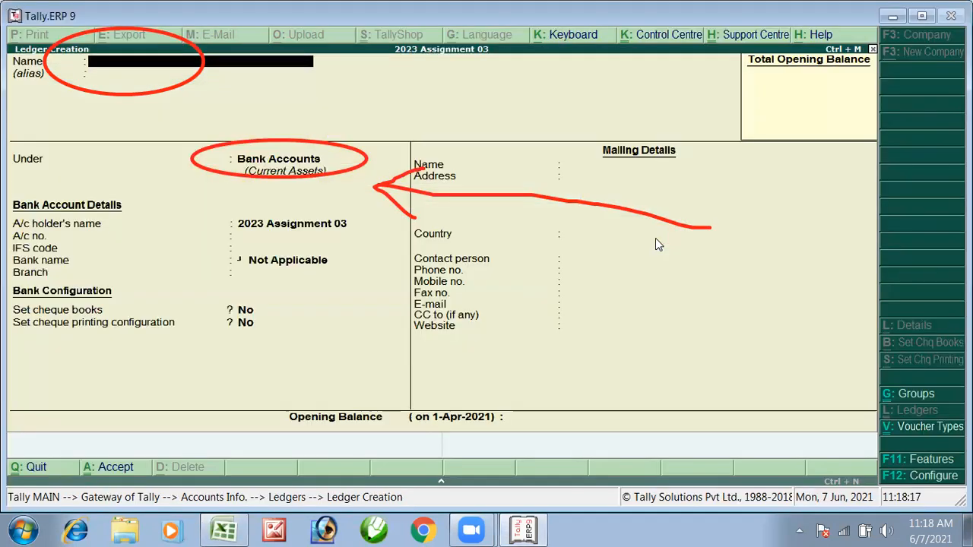
key(Escape)
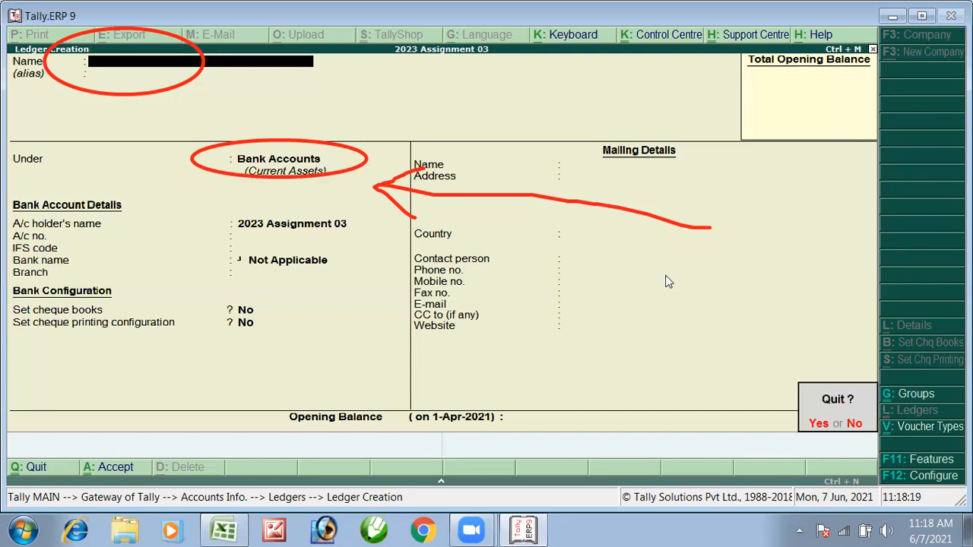
key(Return)
key(Return)
key(Return)
key(Down)
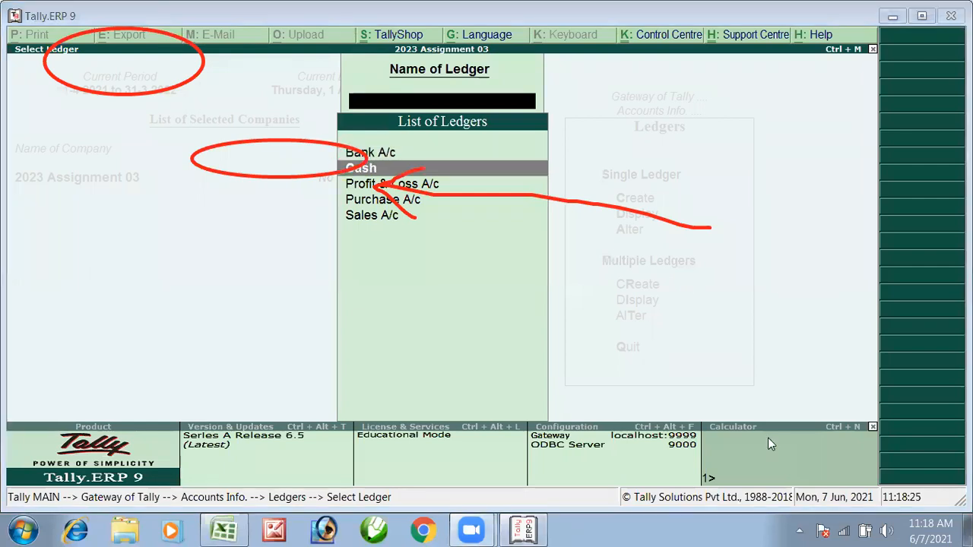
key(e)
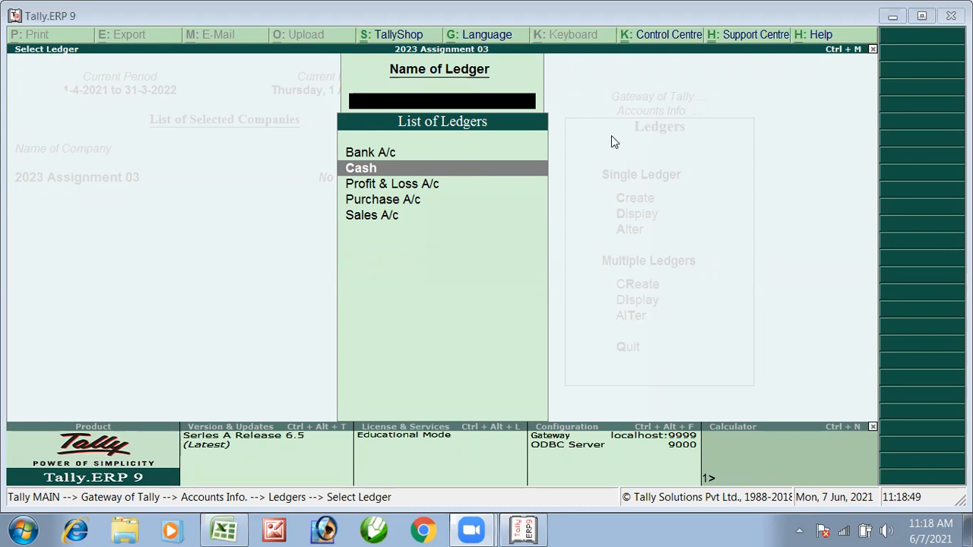
Close the list of ledgers and reopen the single ledger creation form
key(Escape)
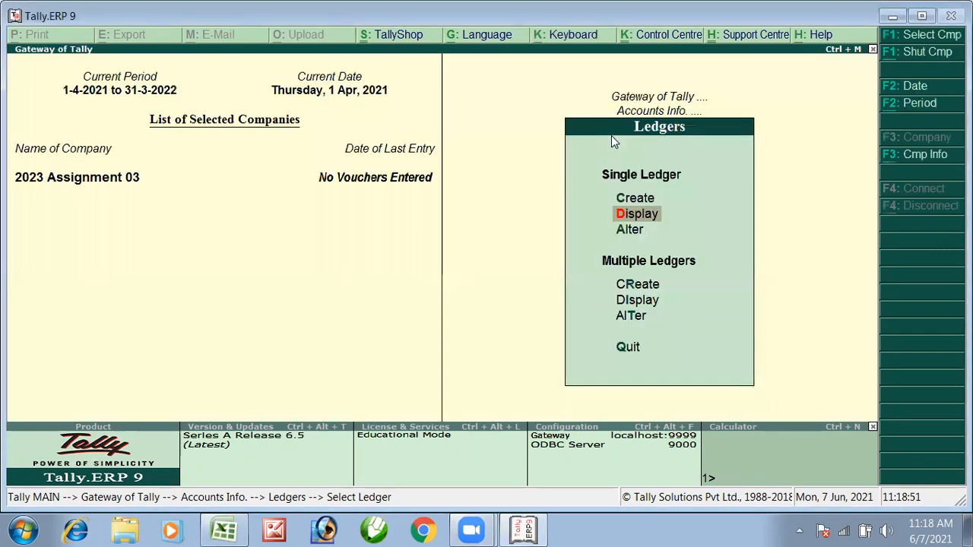
key(Escape)
key(Return)
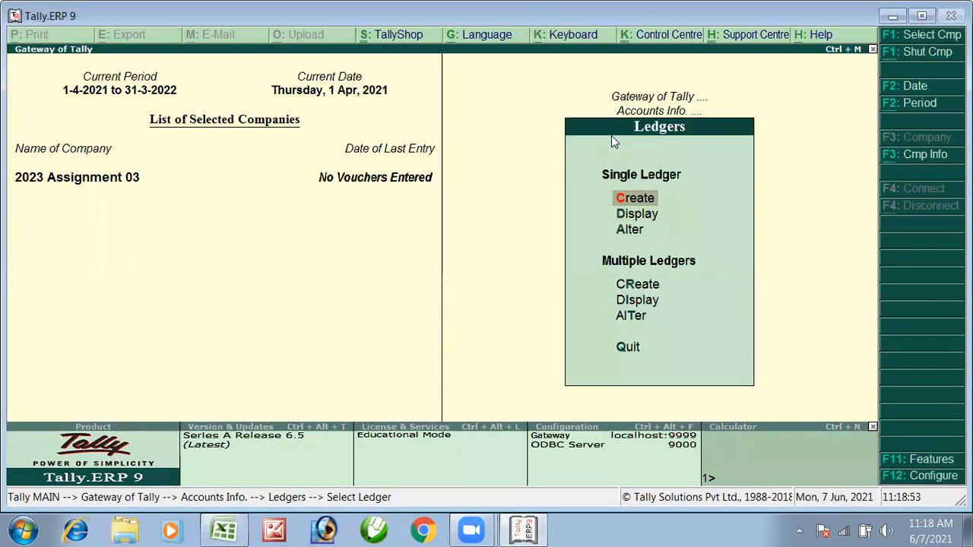
key(Return)
Switch to the Excel workbook and check the group assigned to the party ledger in row 10 of the Ass-3 list
key(alt+Tab)
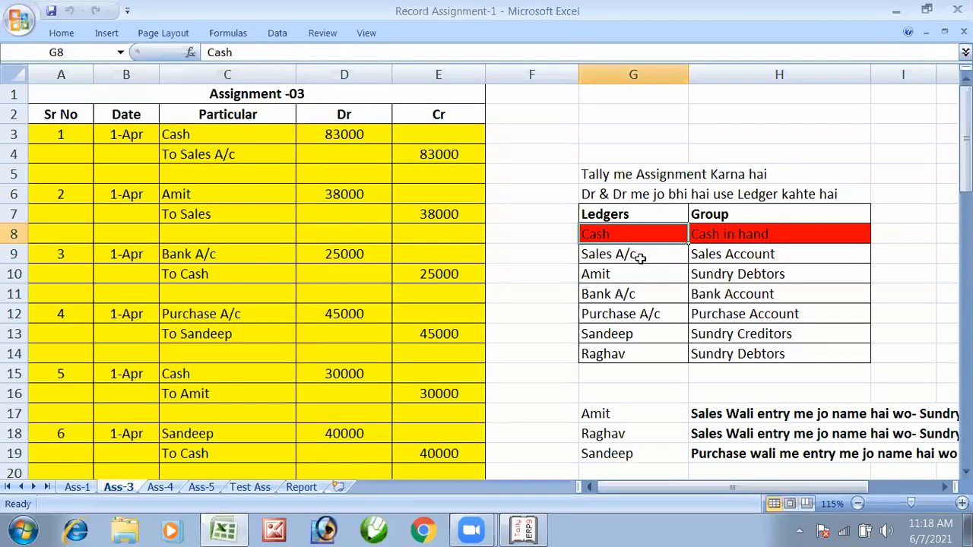
click(643, 268)
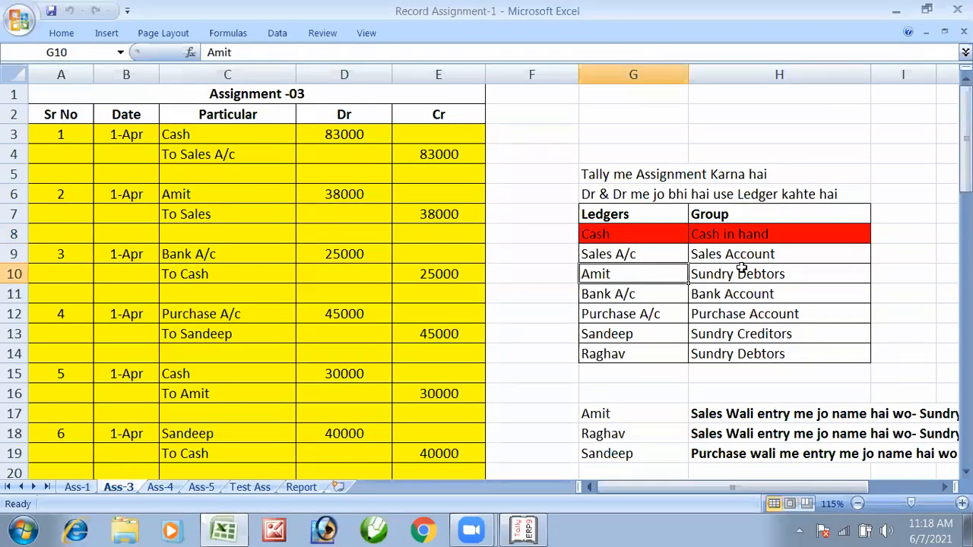
click(740, 269)
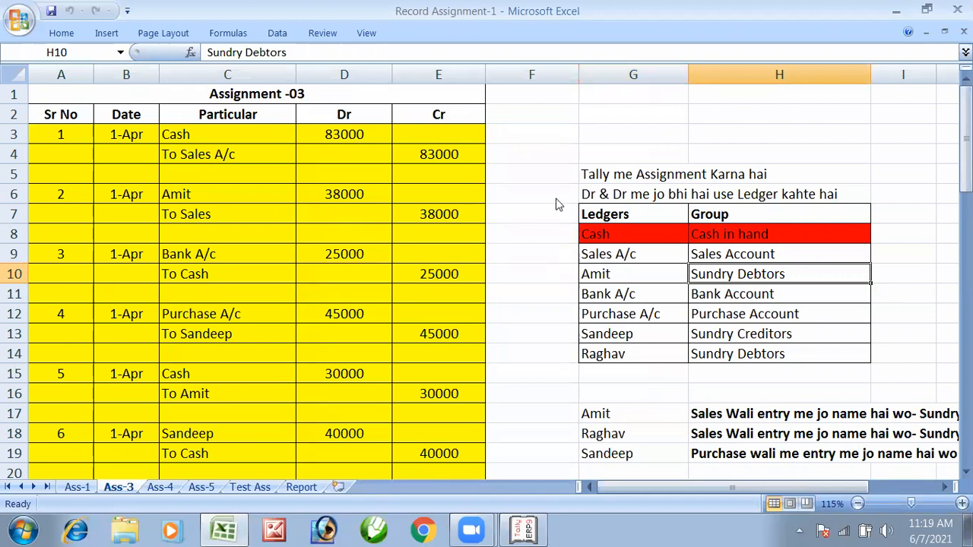
Switch to Tally.ERP 9, name the new ledger after the party in row 10, and place it under Sundry Debtors
key(alt+Tab)
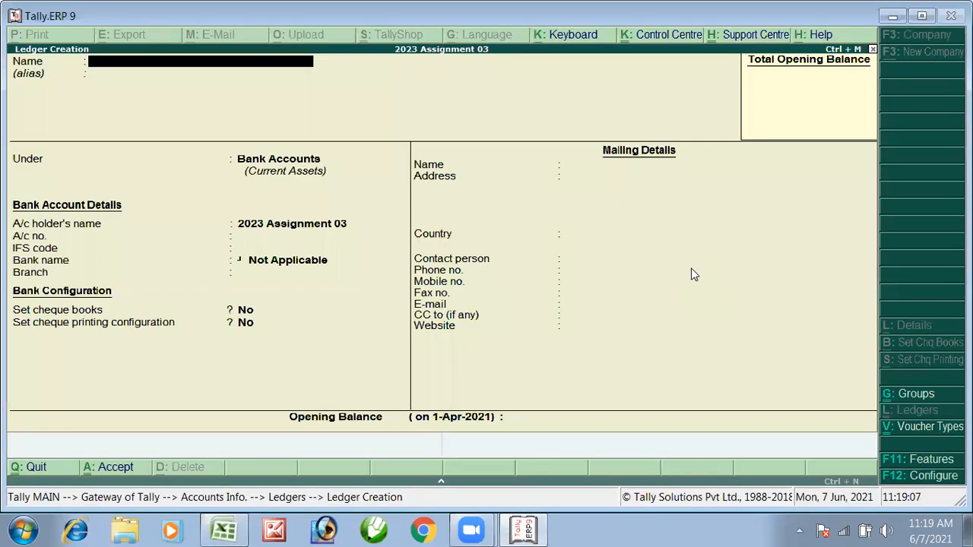
text(Amit)
key(Return)
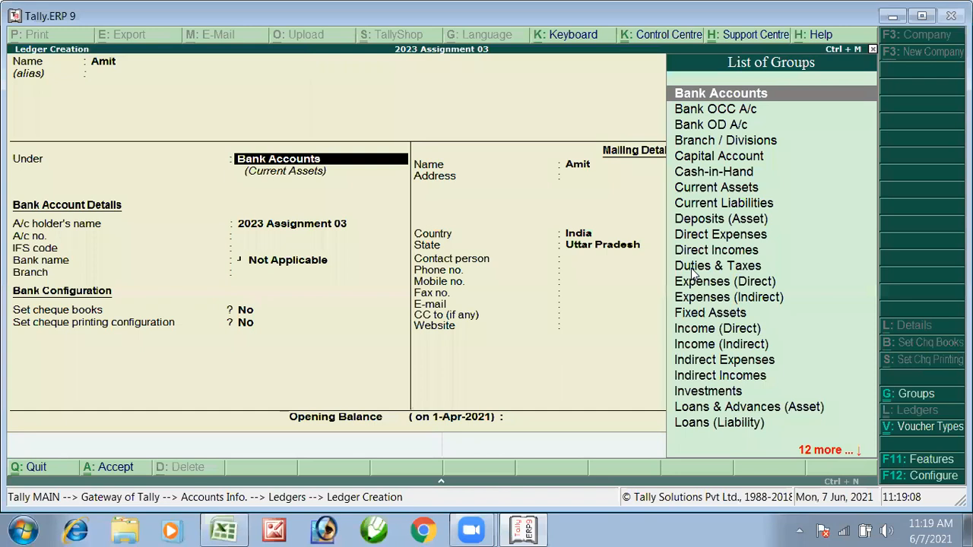
text(Sun)
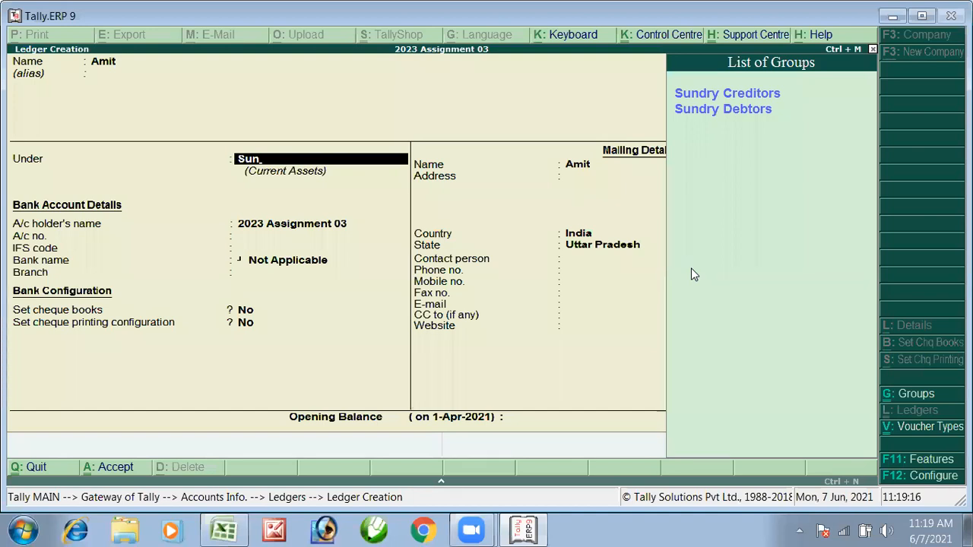
key(Down)
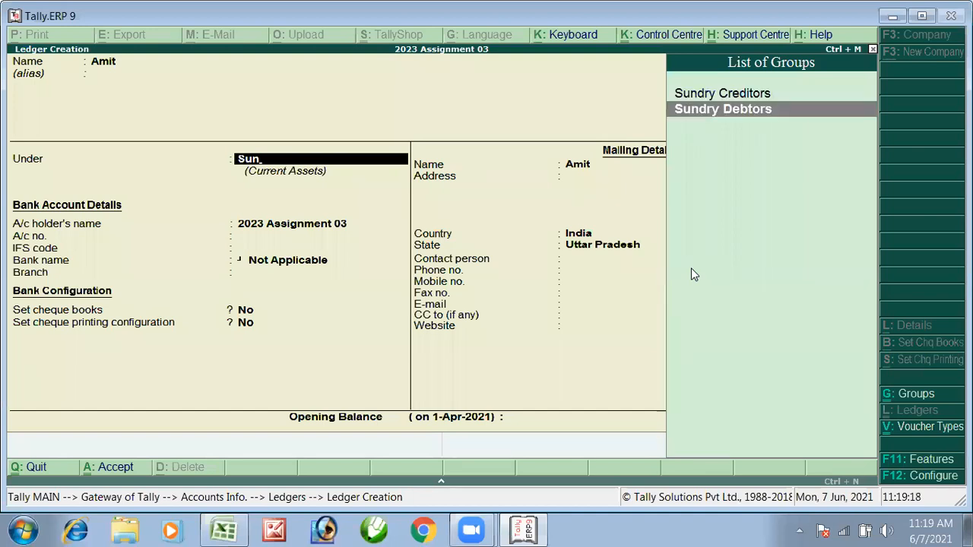
key(Up)
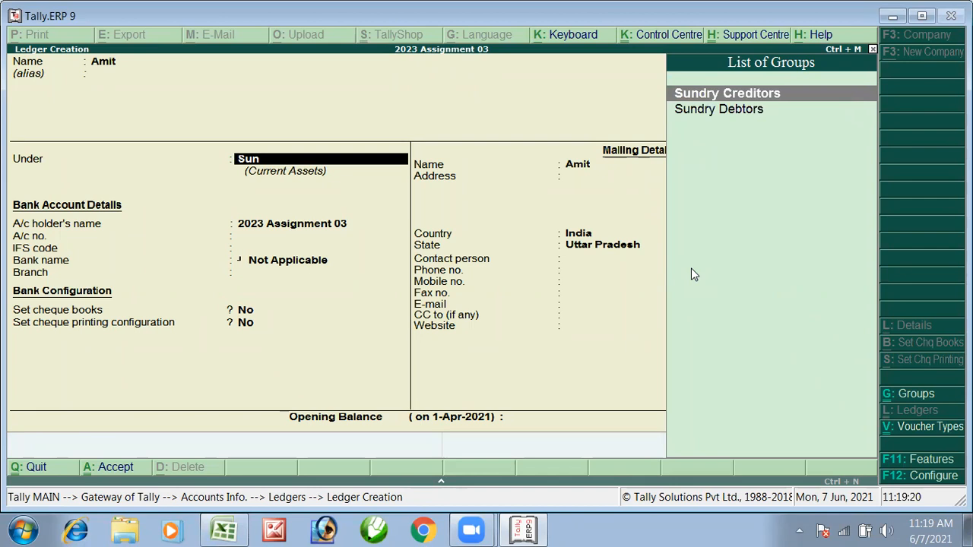
key(Down)
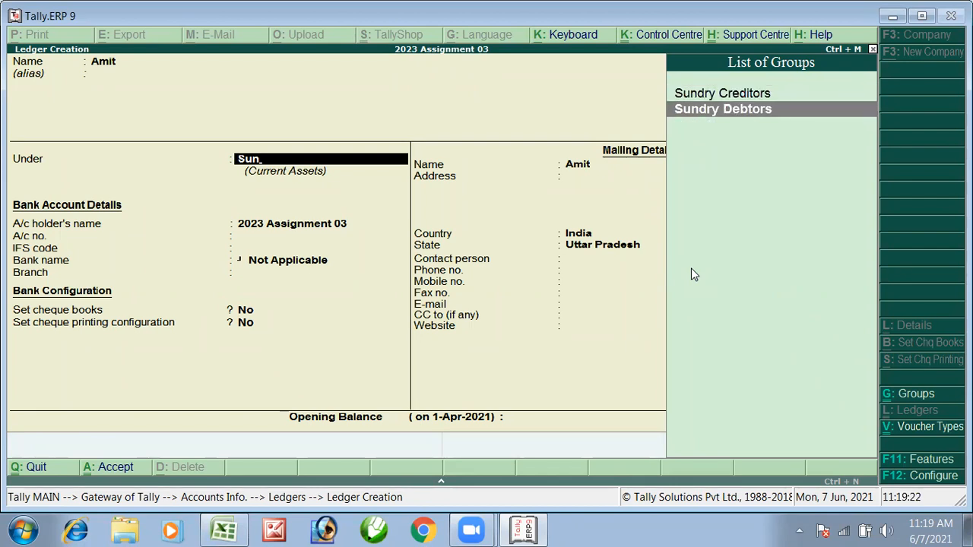
click(709, 114)
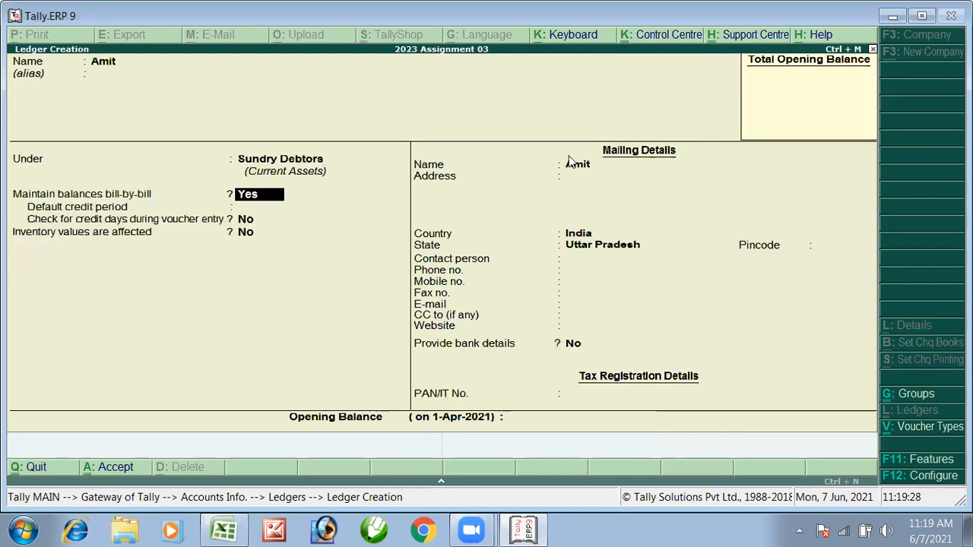
Set Maintain balances bill-by-bill to No, keep the remaining defaults with mailing details unfilled, and save the debtor ledger
key(n)
key(Return)
key(Return)
key(Return)
key(Return)
key(Return)
key(Return)
key(Return)
key(Return)
key(Return)
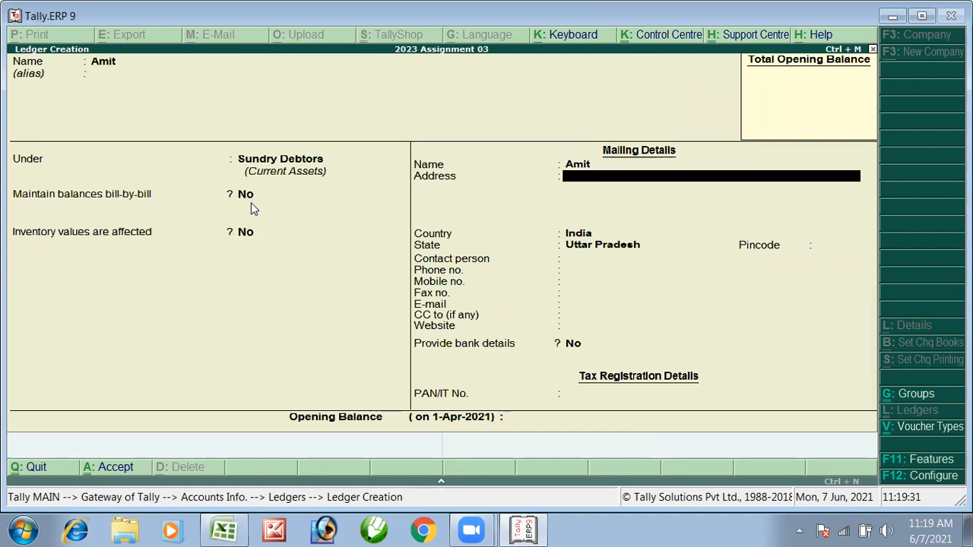
key(Return)
key(Return)
key(Return)
key(Return)
key(Return)
key(Return)
key(Return)
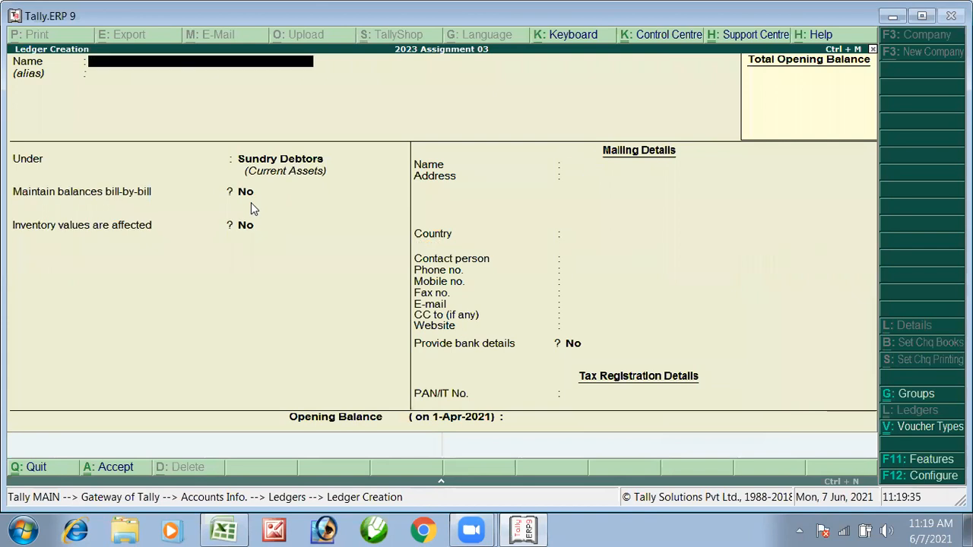
Name the next ledger after the party in row 13 of the Ass-3 list and leave its alias blank
text(Sandeep)
key(Return)
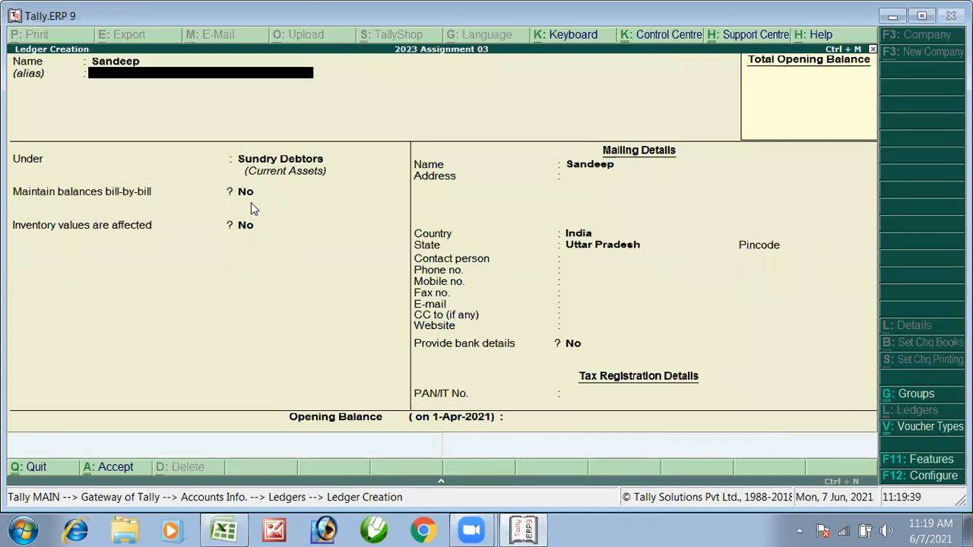
key(Return)
Switch to the Excel workbook and check the row 13 party's group against the sales and purchase rule notes
key(alt+Tab)
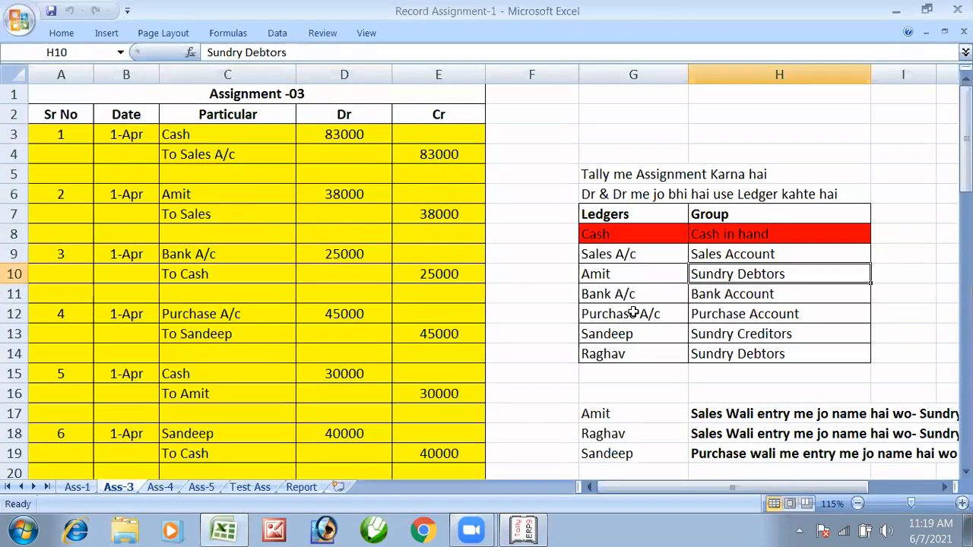
click(630, 331)
click(737, 337)
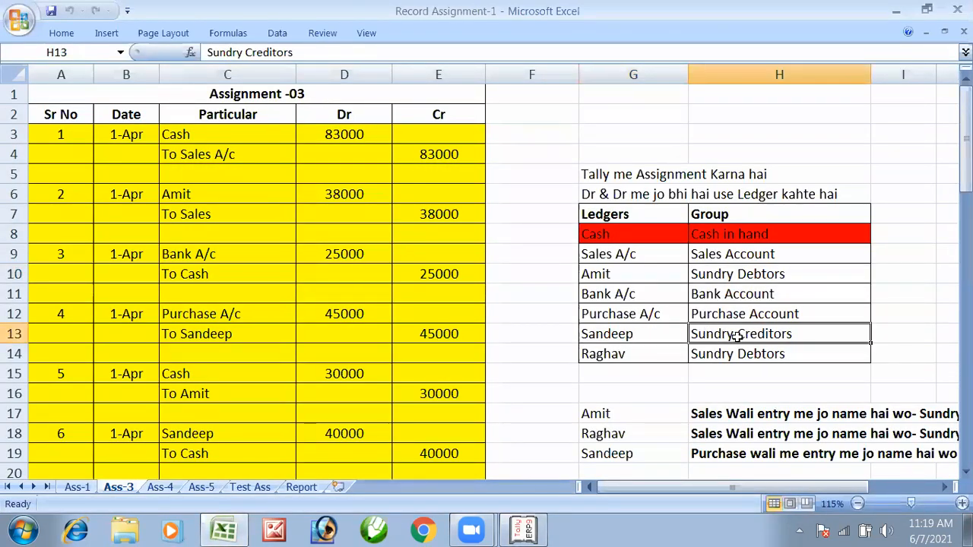
scroll(741, 334, down, 1)
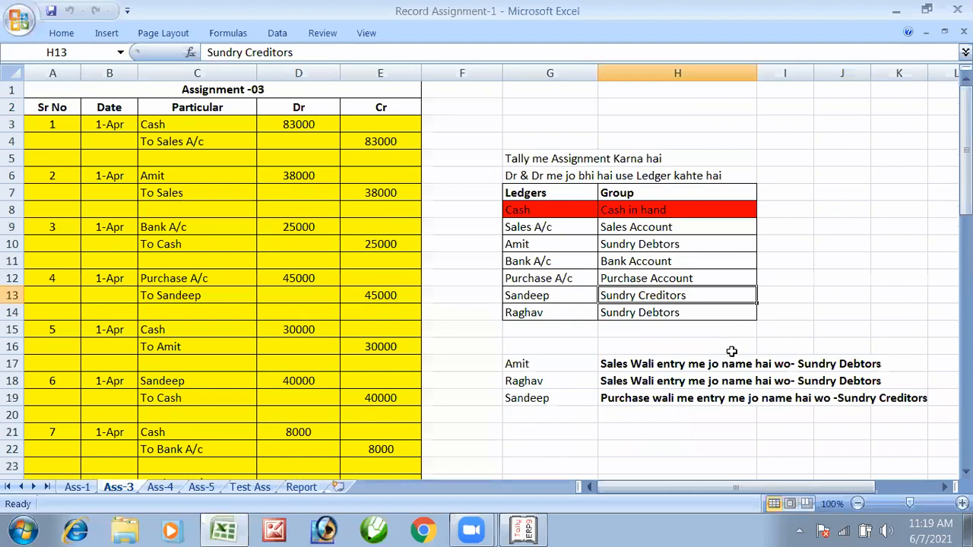
click(656, 397)
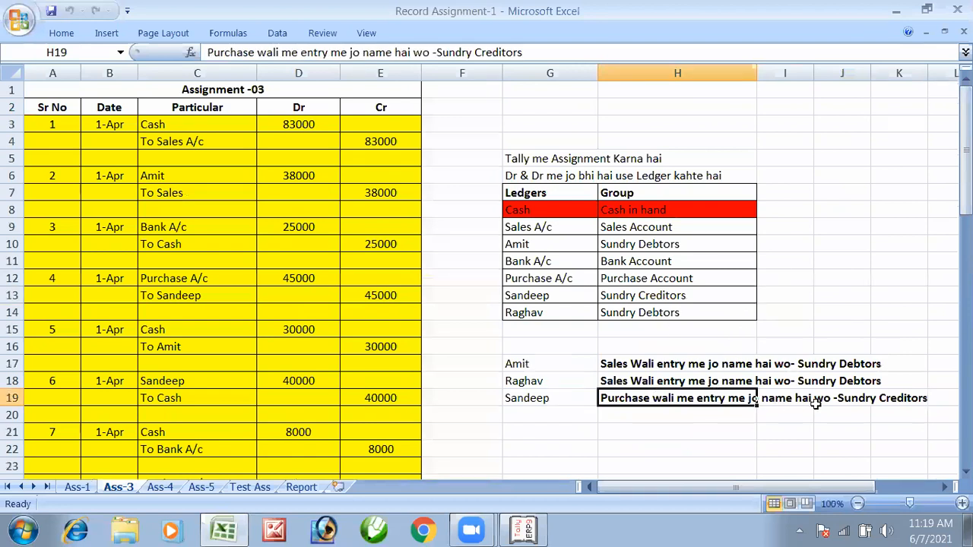
click(661, 313)
Switch to Tally.ERP 9, place the ledger under Sundry Creditors, keep bill-by-bill and inventory values at No, and leave the address and contact details blank
key(alt+Tab)
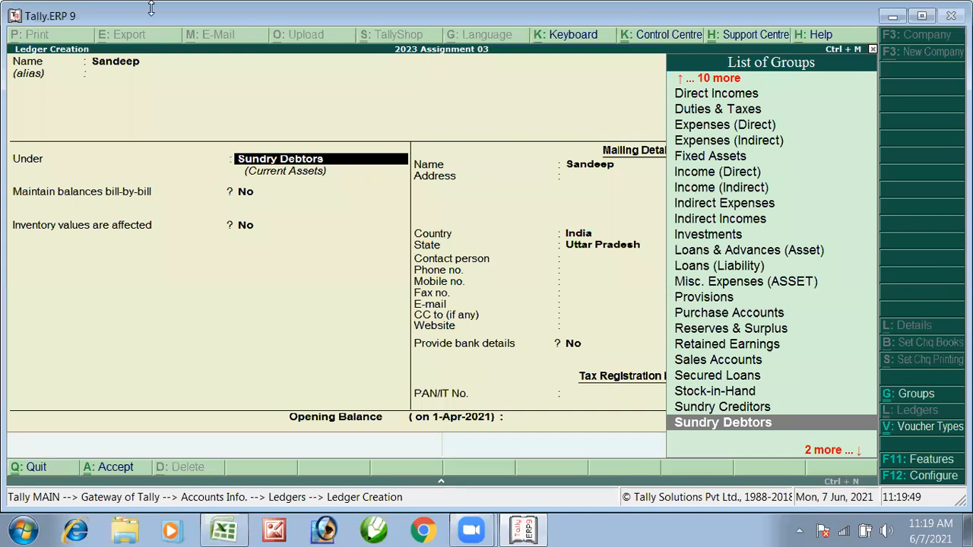
key(Up)
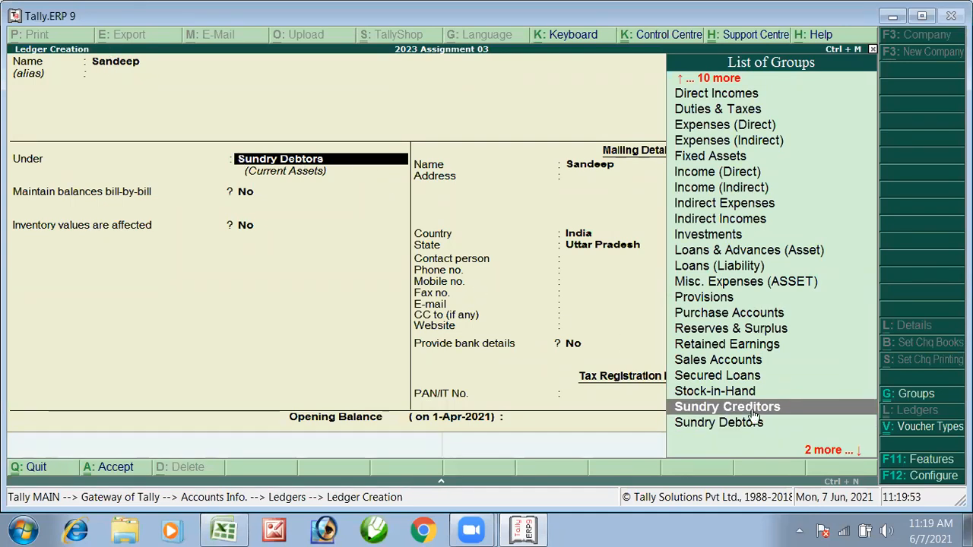
key(Return)
key(Return)
key(Return)
key(Return)
key(Return)
key(Return)
key(Return)
key(Return)
key(Return)
key(Return)
key(Return)
key(Return)
key(Return)
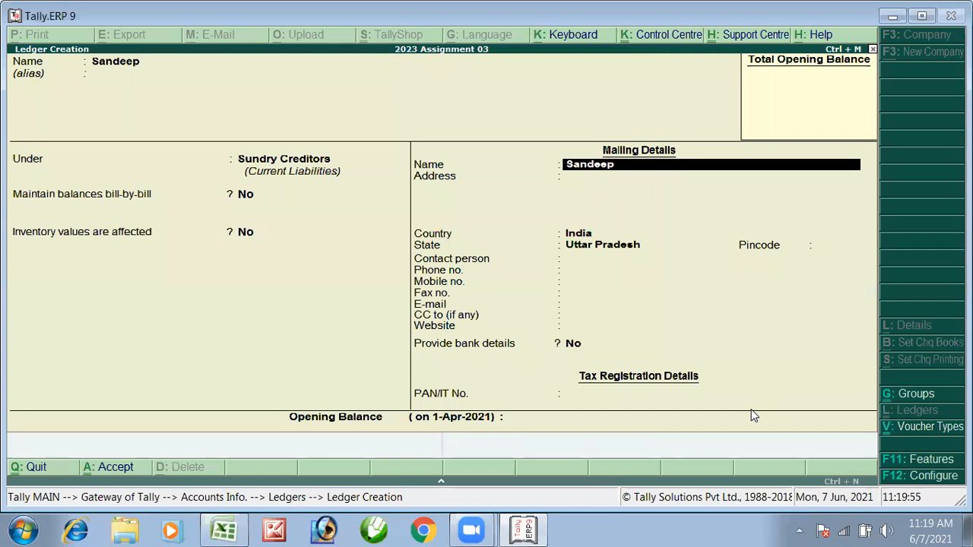
key(Return)
key(Return)
key(Return)
key(Return)
key(Return)
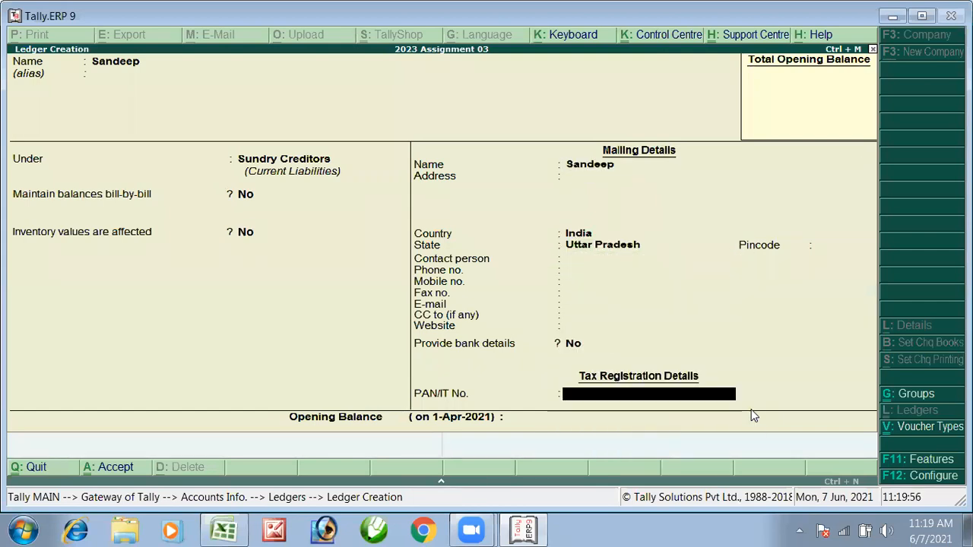
Switch to the Excel workbook and check the group of the last party ledger in row 14 of the list
key(alt+Tab)
scroll(751, 410, up, 4)
click(528, 342)
click(718, 348)
click(586, 341)
click(700, 355)
click(590, 338)
click(678, 349)
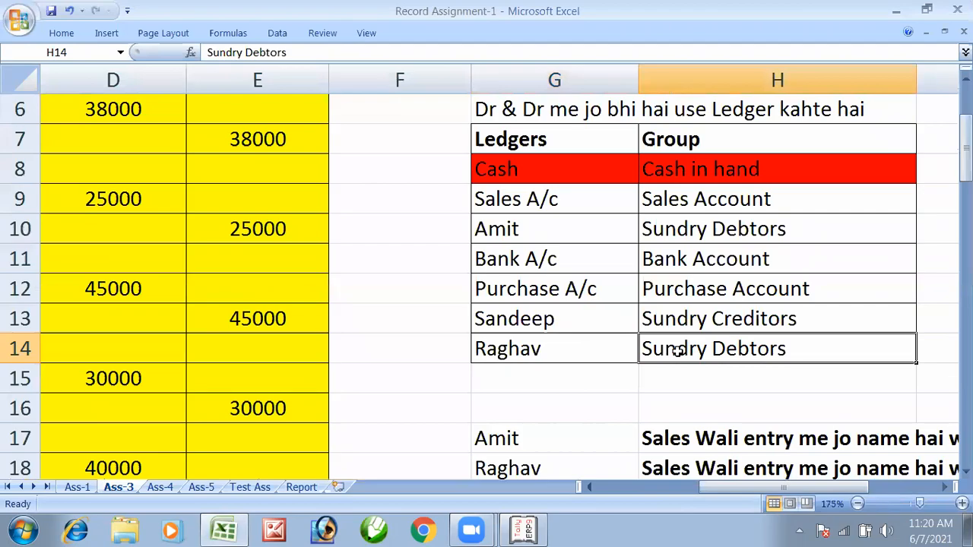
Examine the sales entries in rows 3 to 7 to see which party is debited against Sales
key(alt+Tab)
key(alt+Tab)
drag(341, 223, 189, 287)
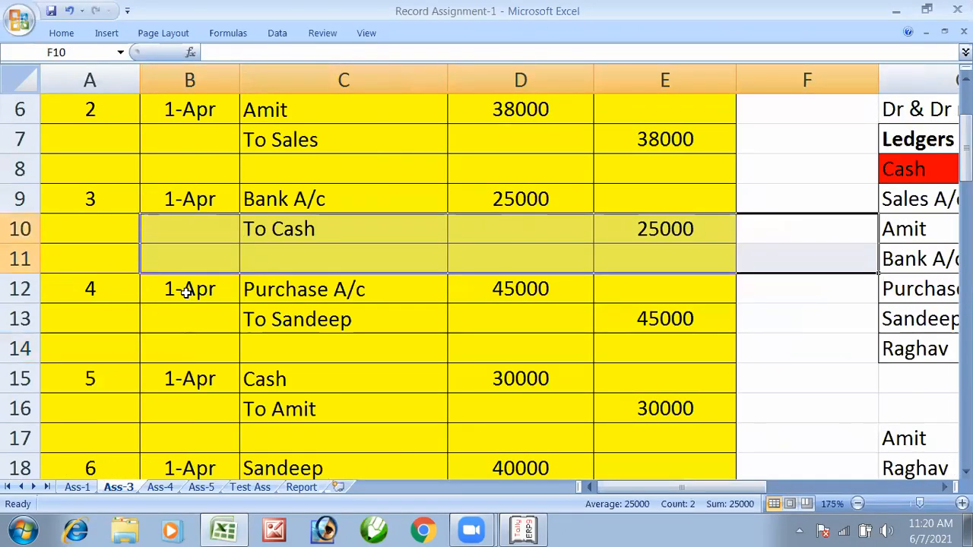
scroll(289, 304, up, 2)
click(309, 202)
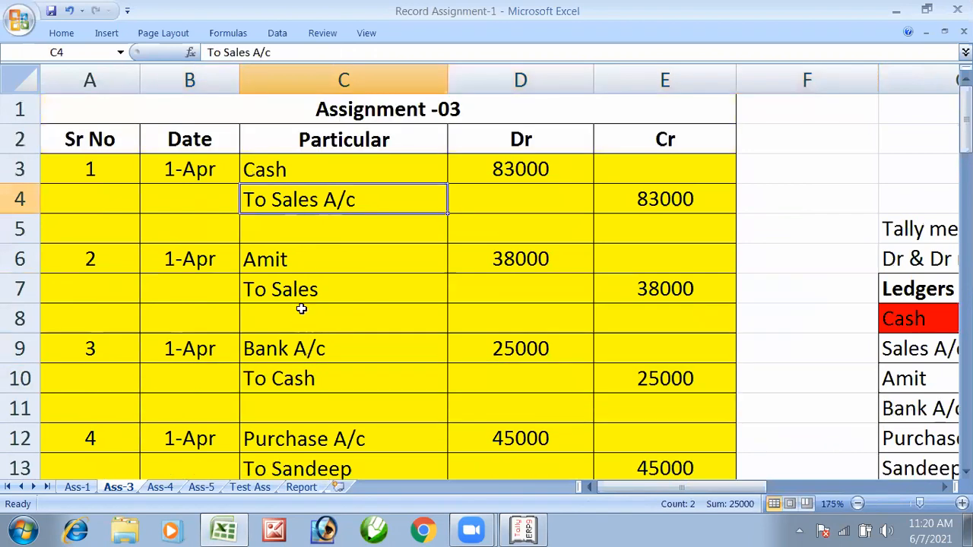
click(284, 253)
click(315, 302)
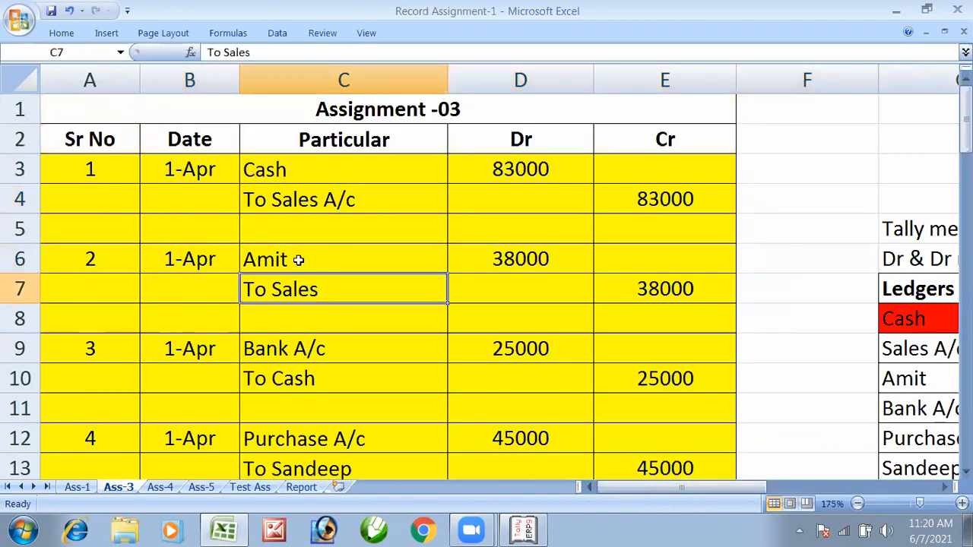
click(300, 263)
click(320, 293)
Examine the purchase entry in rows 12 and 13 to see which party is credited against Purchase A/c
scroll(323, 319, down, 2)
click(266, 280)
click(286, 260)
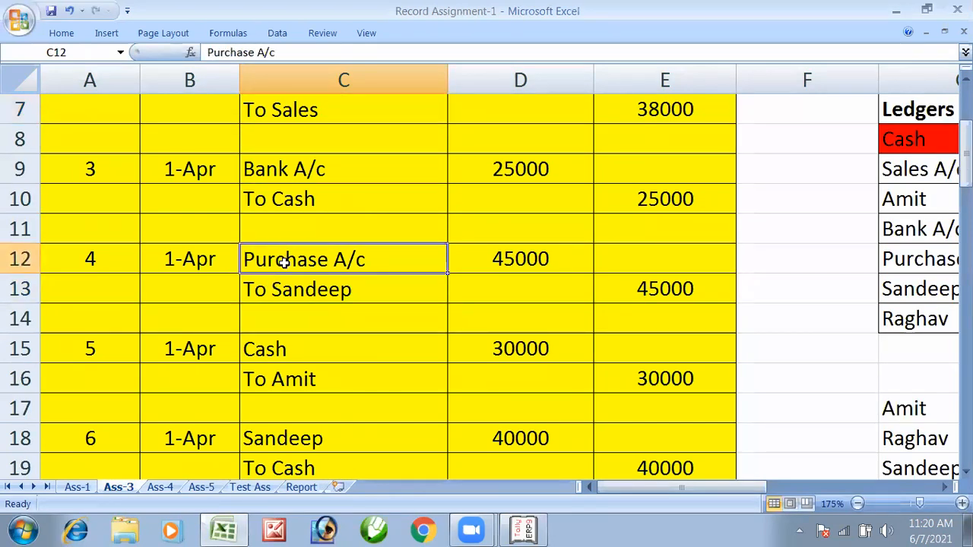
click(286, 281)
click(284, 259)
click(289, 282)
click(287, 260)
click(312, 287)
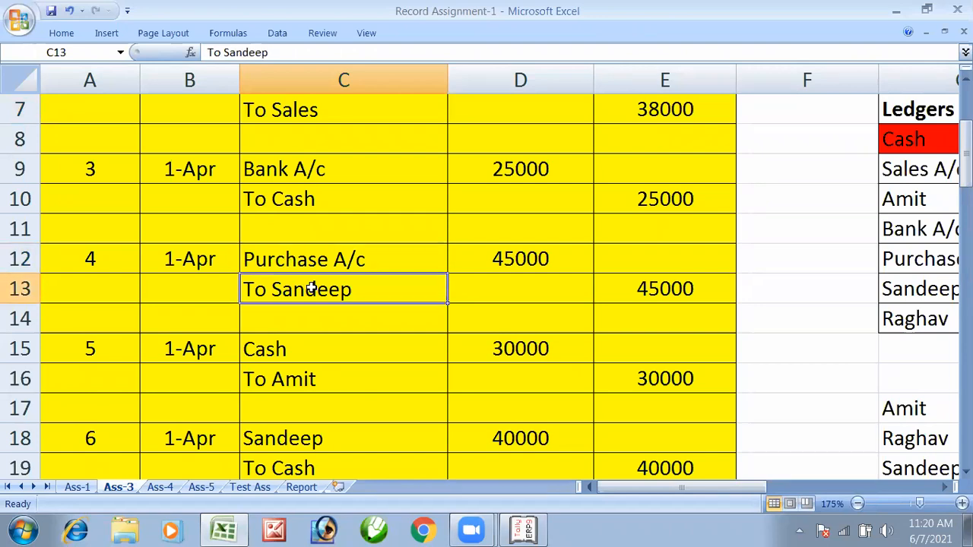
Compare the party and account ledgers in rows 10 to 14 of the ledger list with their assigned groups
scroll(311, 287, down, 4)
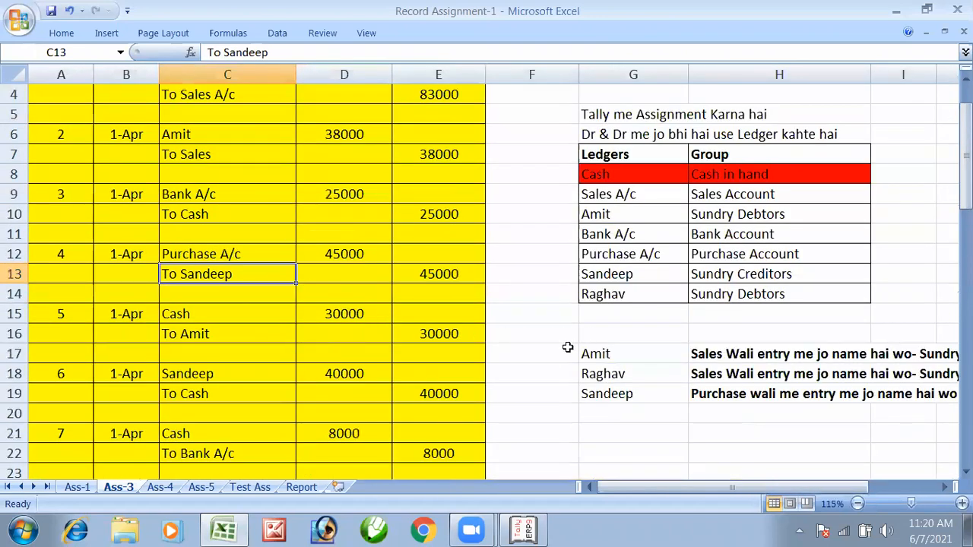
click(616, 216)
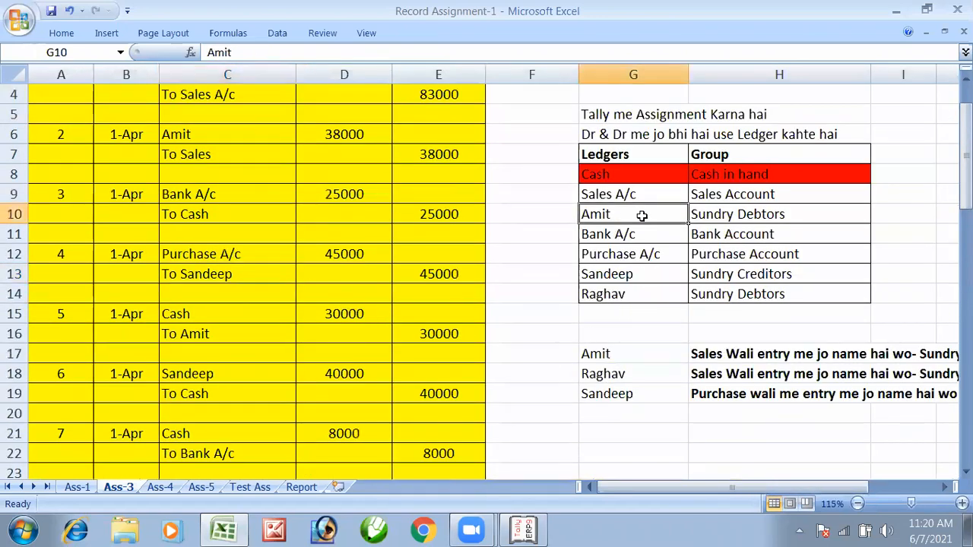
click(736, 219)
click(646, 256)
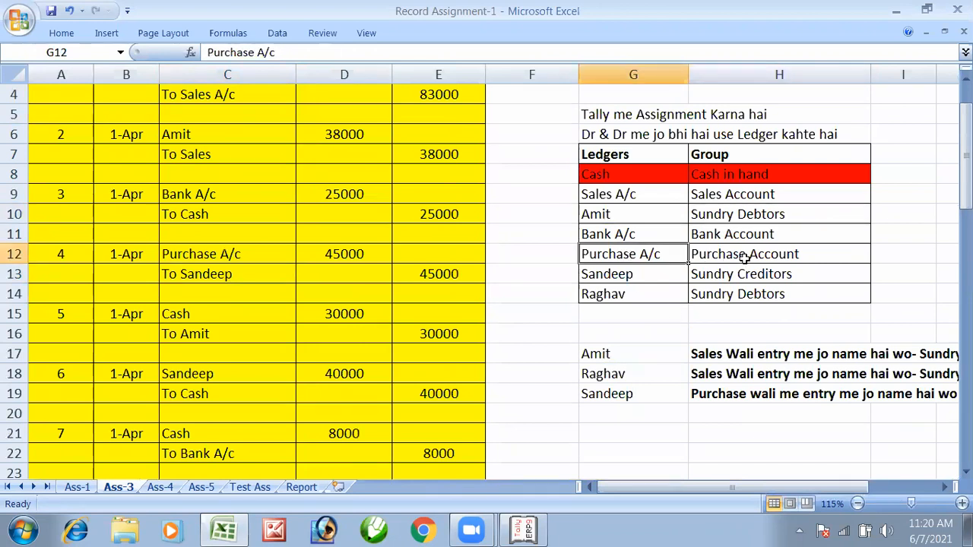
click(658, 278)
click(697, 276)
click(654, 278)
click(709, 278)
click(643, 293)
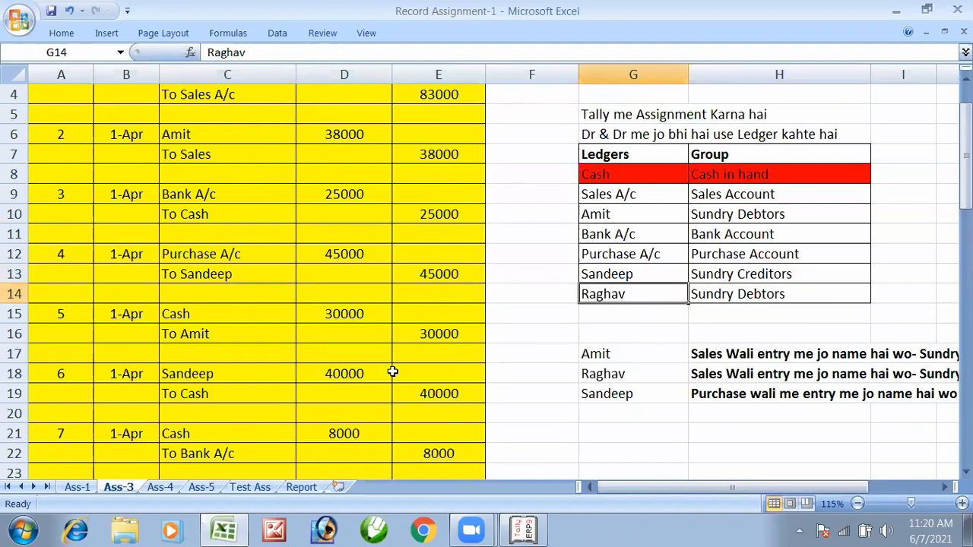
Examine the sales entry in rows 32 and 33 for the debited party, and check that party's group in row 14
scroll(393, 371, down, 11)
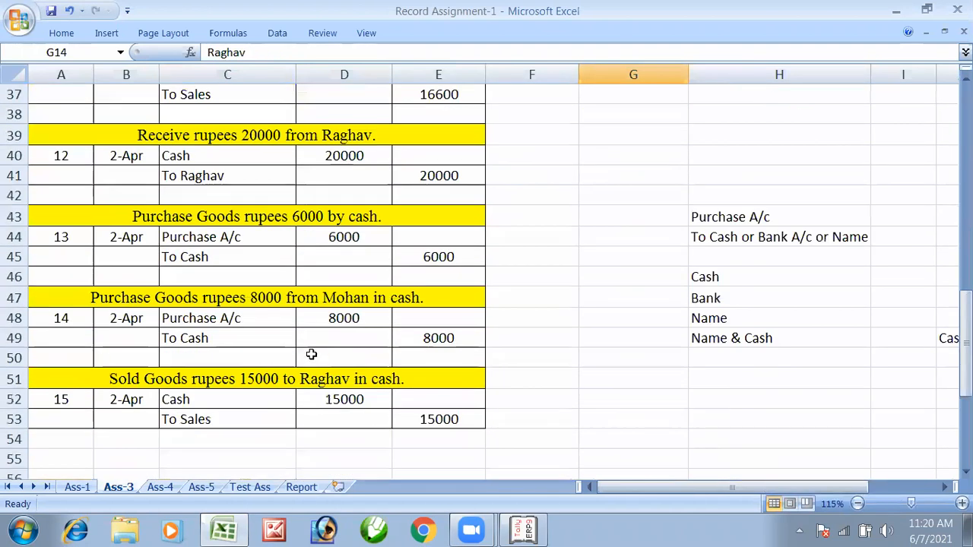
scroll(297, 323, up, 1)
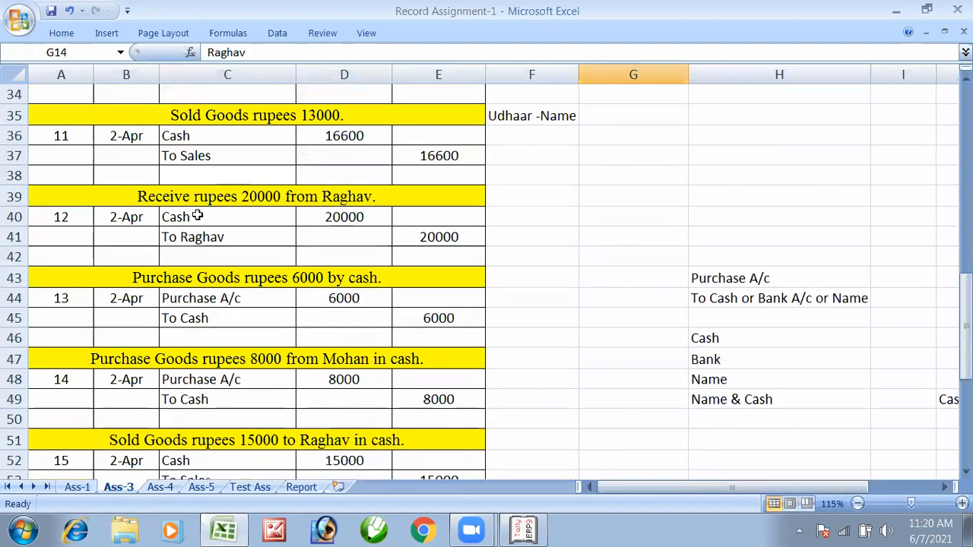
scroll(227, 235, up, 3)
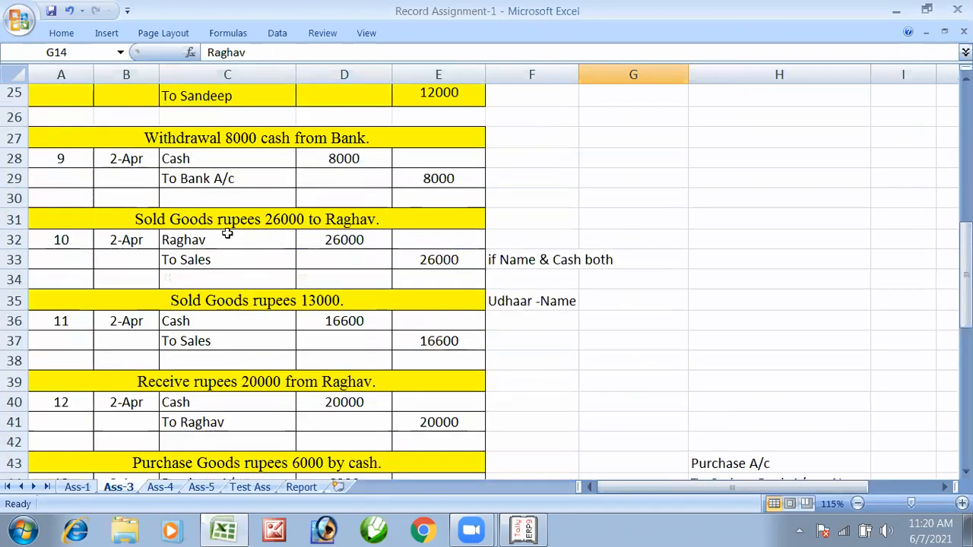
click(227, 236)
click(218, 258)
key(Up)
click(230, 258)
click(243, 241)
scroll(339, 251, up, 8)
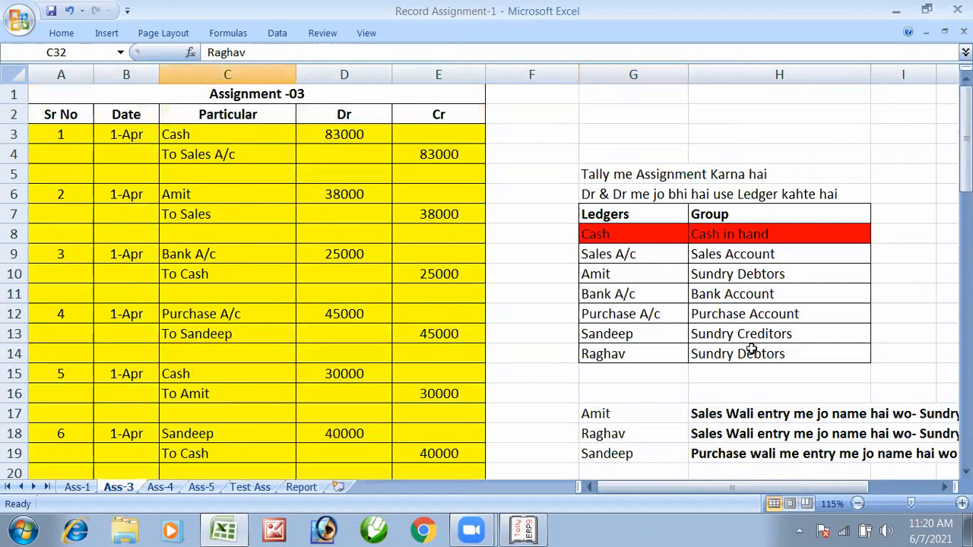
click(751, 349)
Switch to Tally.ERP 9, name the new ledger after the party in row 14, and place it under Sundry Debtors
key(alt+Tab)
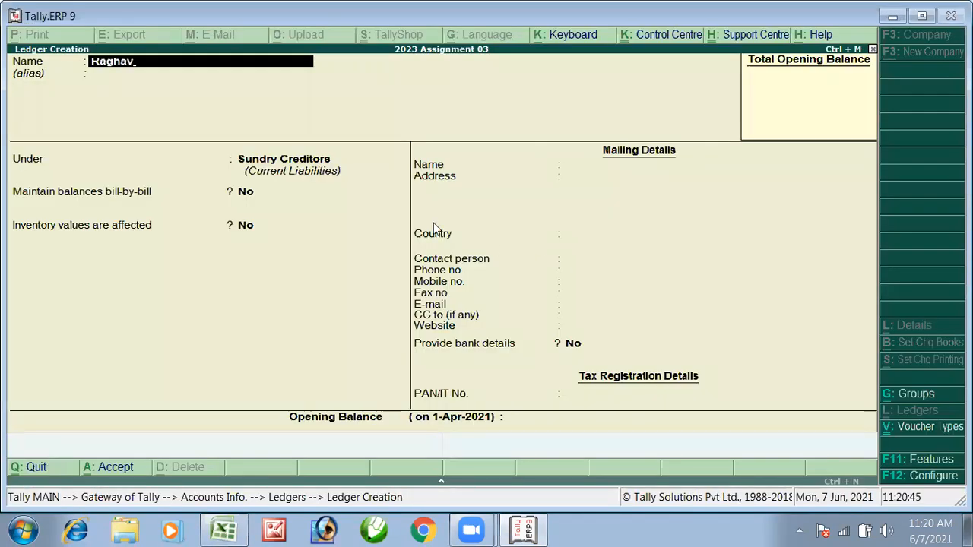
text(Raghav)
key(Return)
key(Down)
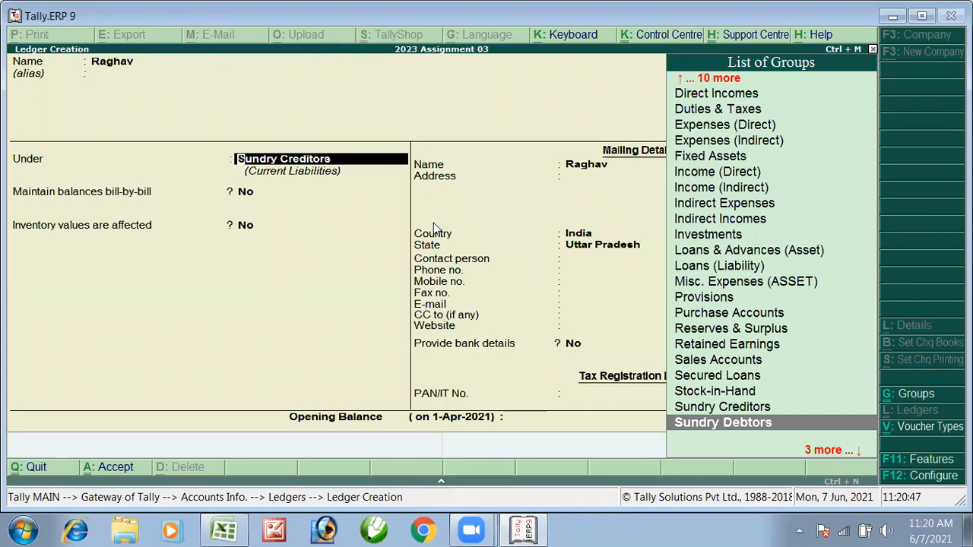
key(Return)
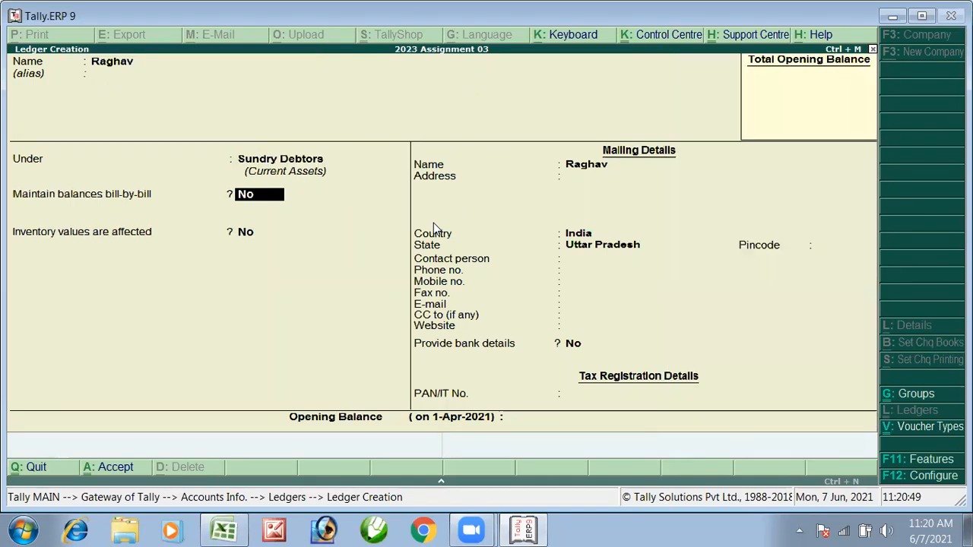
Keep bill-by-bill and inventory values at No, leave address and contact details blank, save the party ledger, and close ledger creation
key(Return)
key(Return)
key(Return)
key(Return)
key(Return)
key(Return)
key(Return)
key(Return)
key(Return)
key(Return)
key(Return)
key(Return)
key(Return)
key(Return)
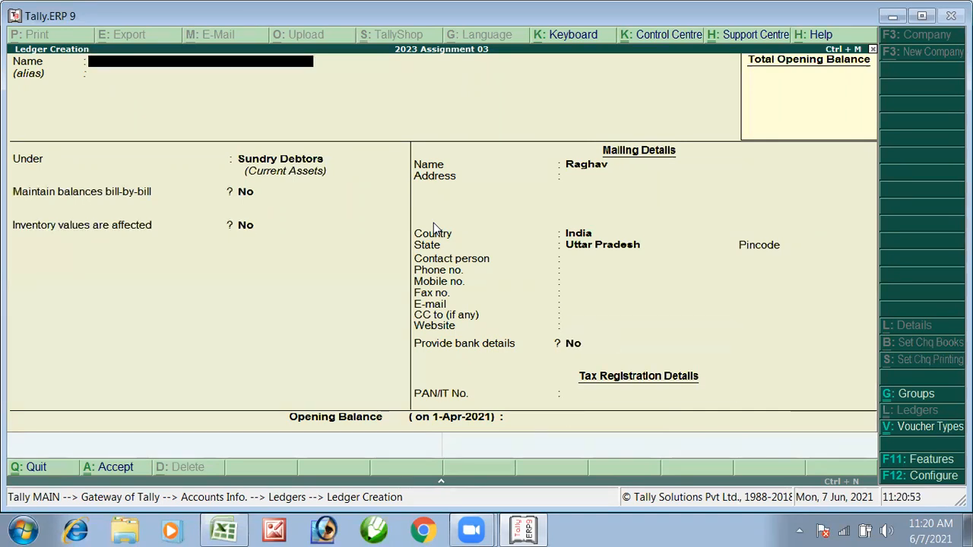
key(alt+Tab)
key(alt+Tab)
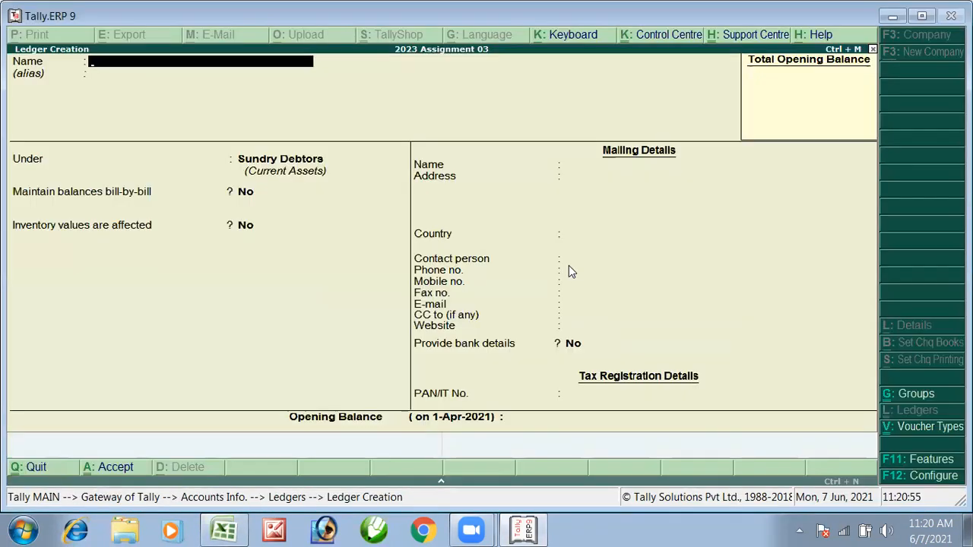
key(Escape)
key(Return)
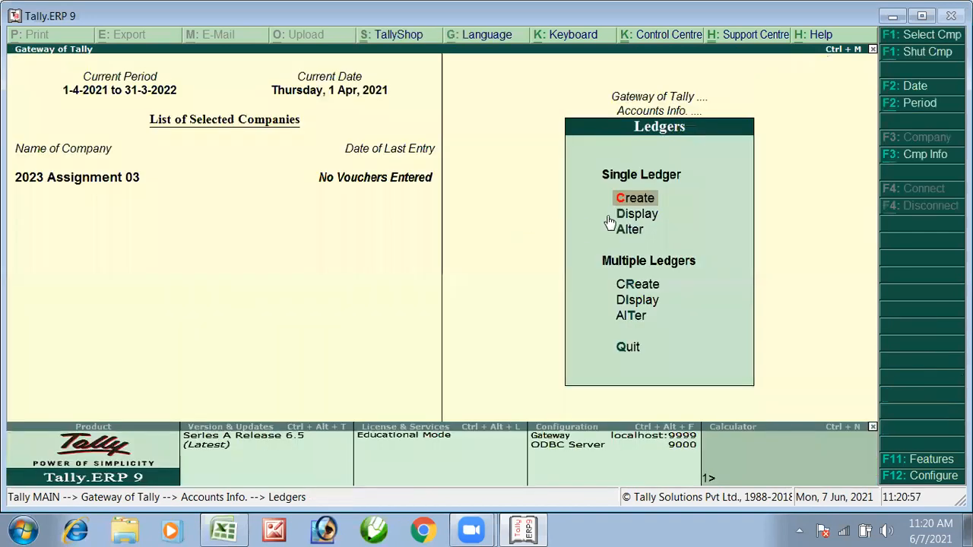
Display the company's list of ledgers, check that every assignment ledger exists, and return to the Gateway of Tally
key(Escape)
click(645, 199)
key(Down)
click(640, 215)
key(Down)
key(Down)
key(Down)
key(Down)
key(Down)
key(Down)
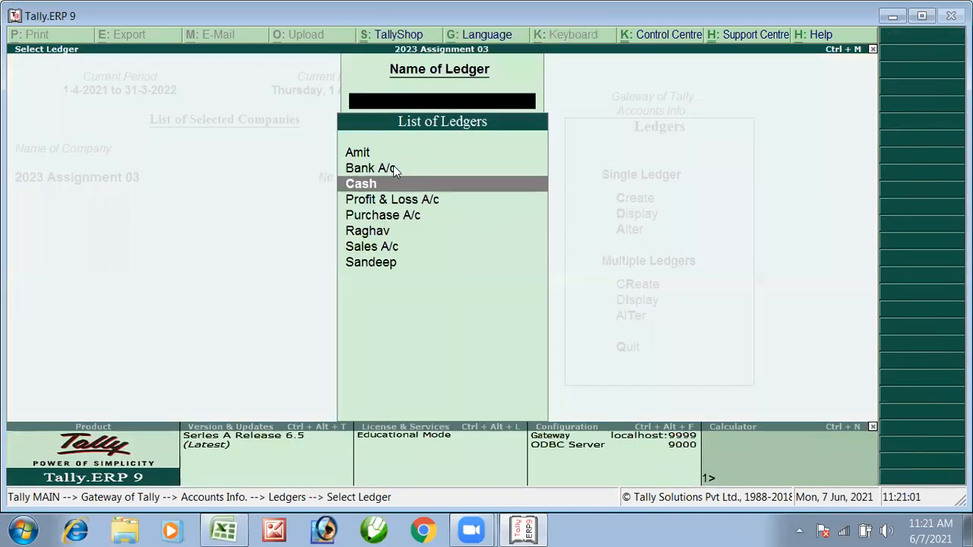
key(Down)
key(Up)
click(393, 154)
click(394, 168)
key(Down)
key(Down)
key(Down)
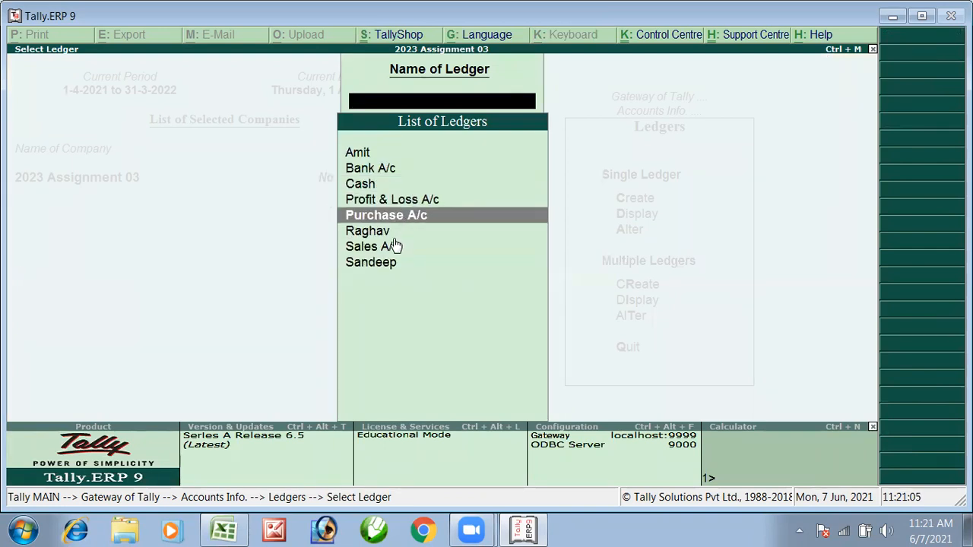
click(394, 237)
key(Down)
key(Down)
key(Up)
key(Up)
key(Up)
click(393, 173)
key(Up)
key(Escape)
key(Escape)
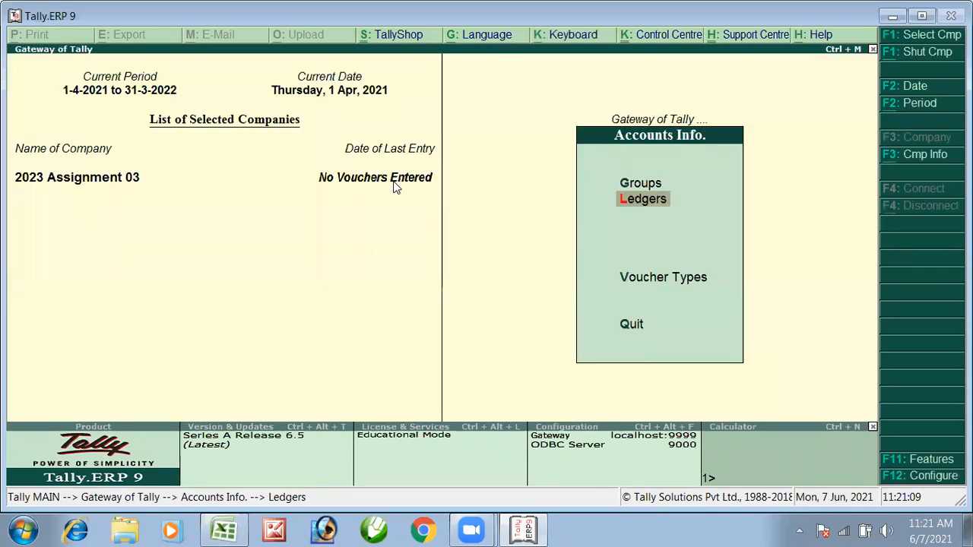
key(Escape)
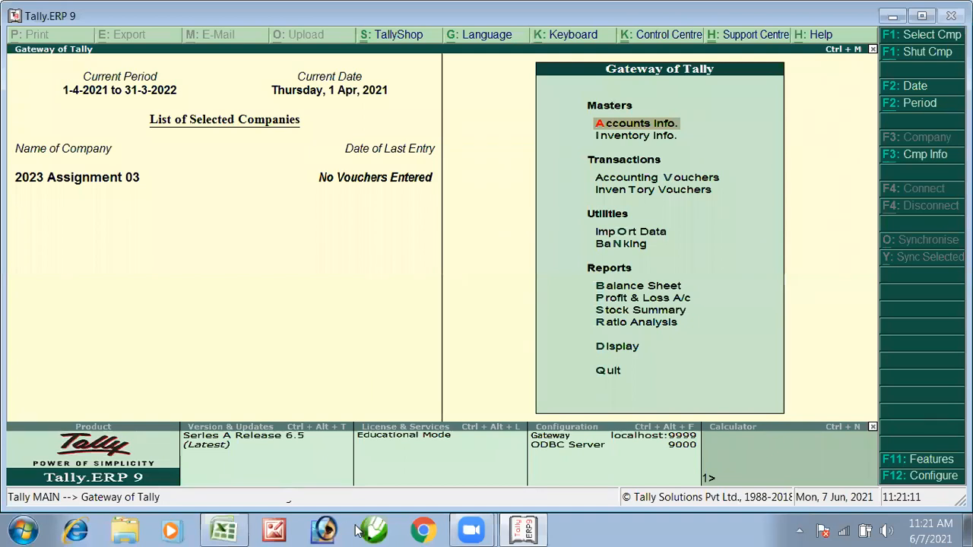
Open Accounting Vouchers with a new Journal voucher for the company
click(673, 181)
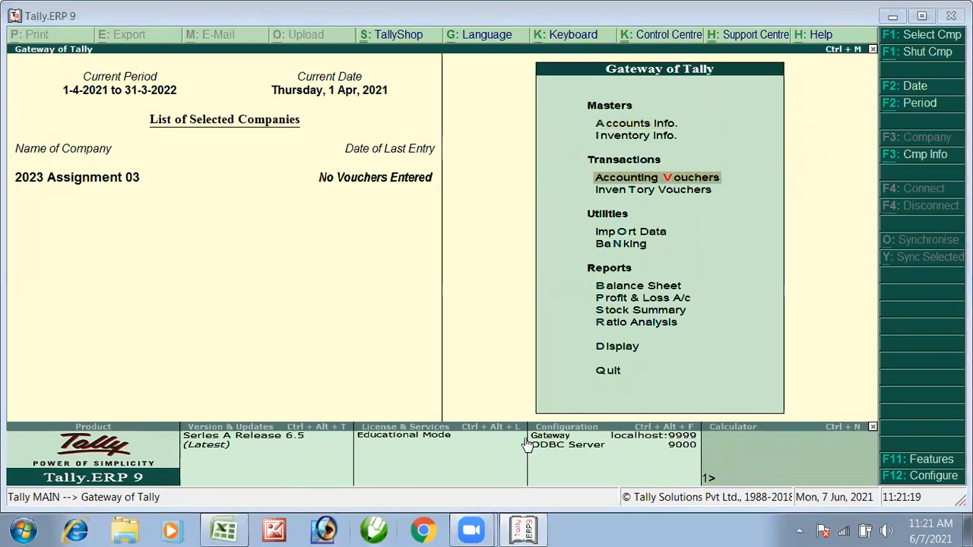
mouse_move(558, 182)
mouse_down()
mouse_move(755, 160)
mouse_move(734, 187)
mouse_move(547, 185)
mouse_move(567, 177)
mouse_up()
drag(716, 192, 791, 126)
key(e)
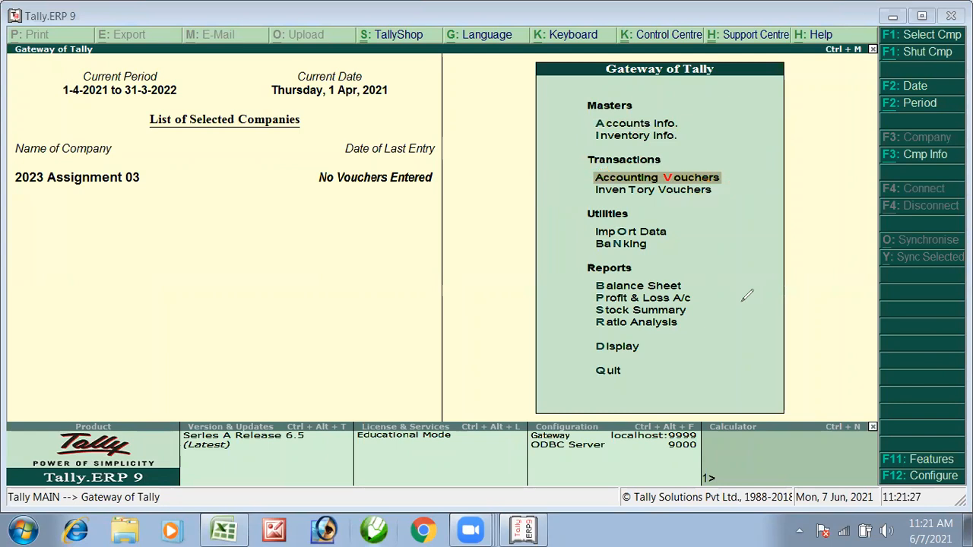
click(680, 180)
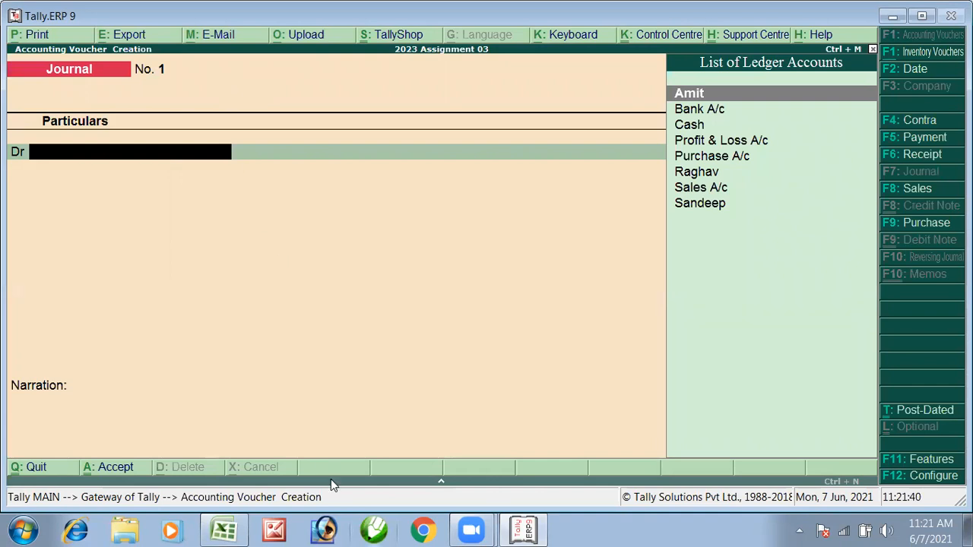
click(200, 80)
text(F7)
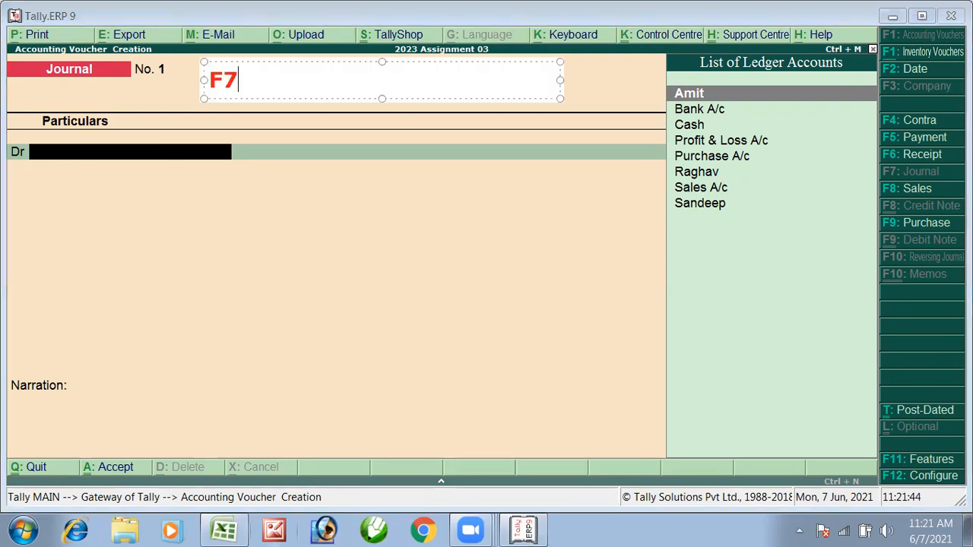
text( for Journal)
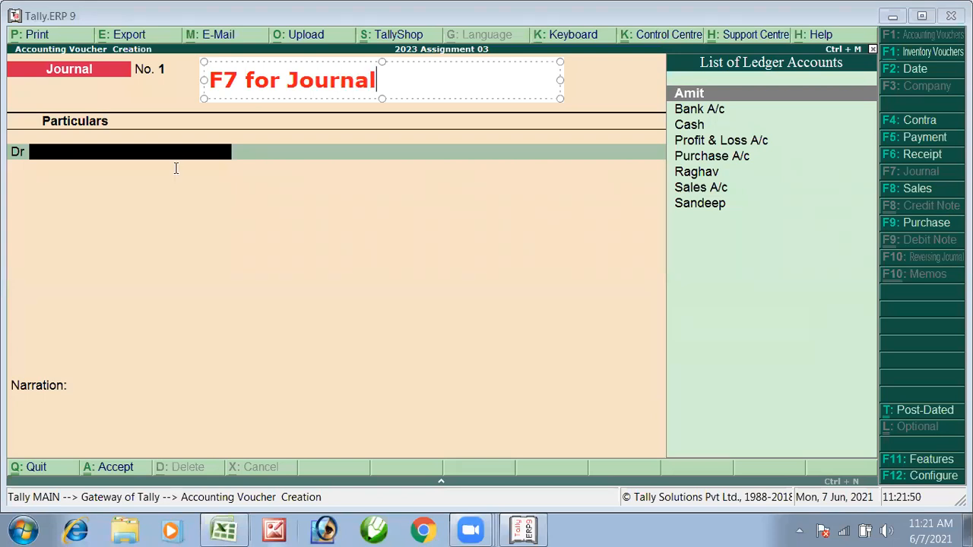
click(189, 190)
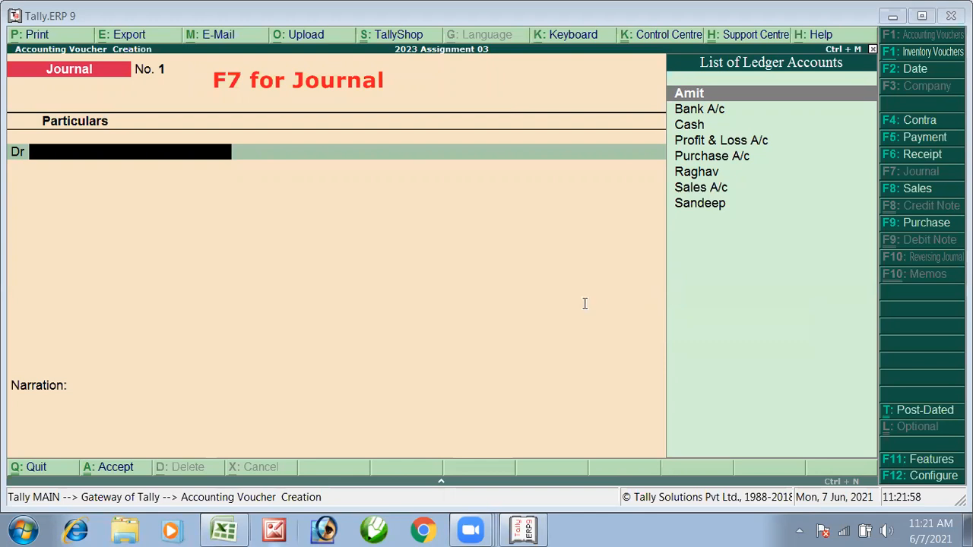
drag(647, 75, 799, 225)
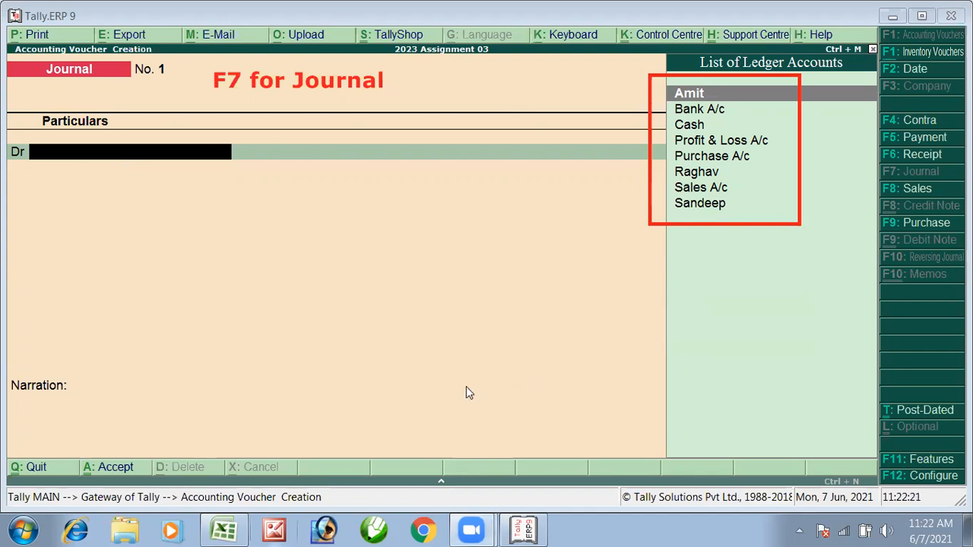
Switch to the Excel workbook and read the accounts and debit and credit amounts of the first entry in rows 3 and 4
key(alt+Tab)
key(alt+Tab)
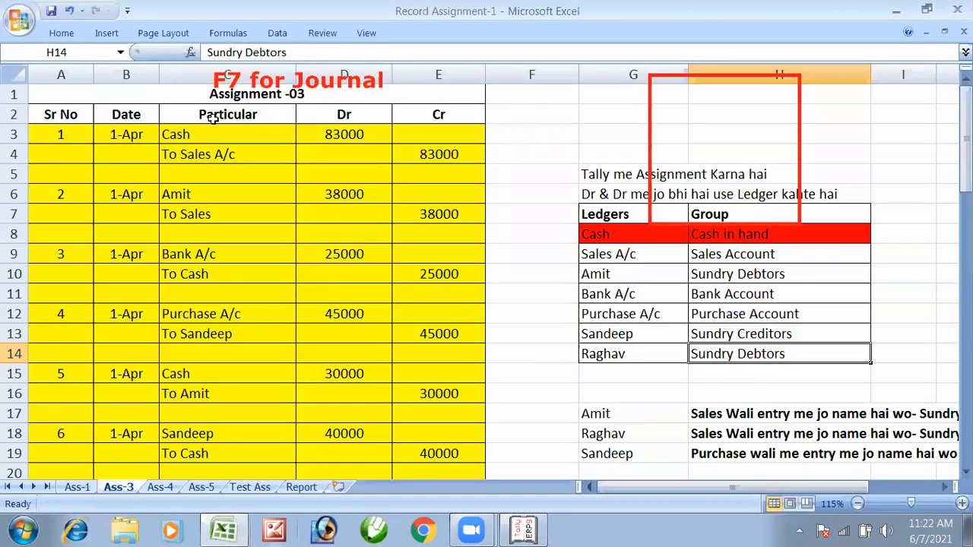
click(211, 134)
click(333, 134)
click(264, 149)
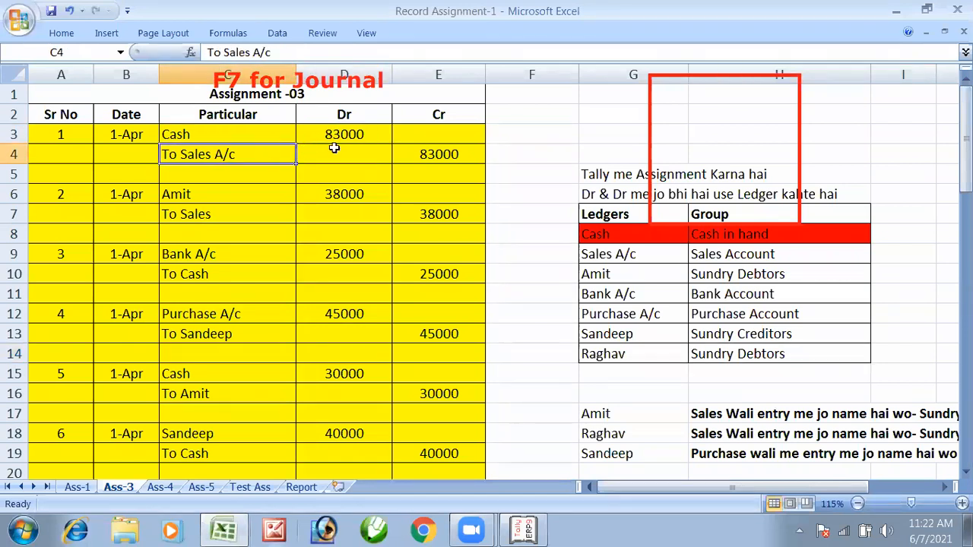
click(424, 150)
click(204, 133)
Switch to Tally.ERP 9 and debit the Cash ledger with 83000 on the first line of the journal voucher
key(alt+Tab)
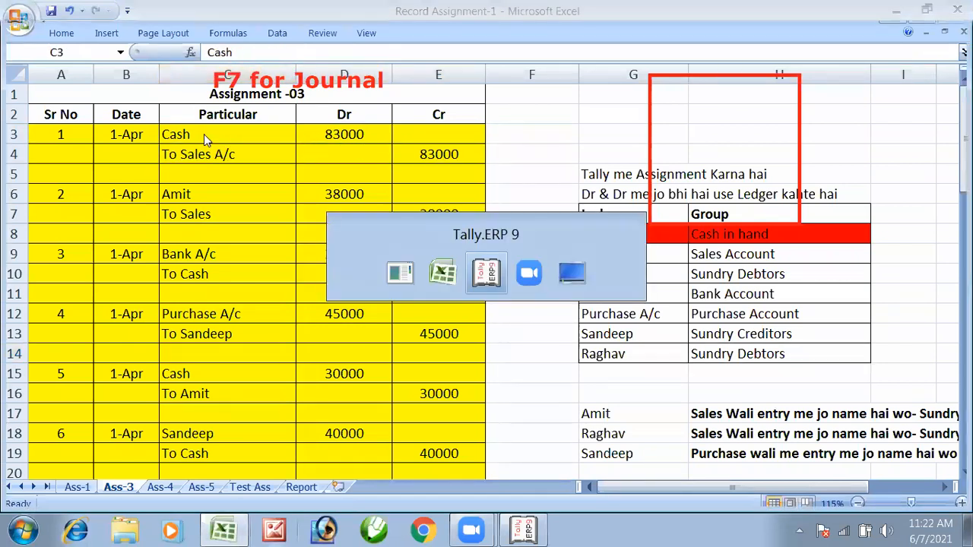
text(C)
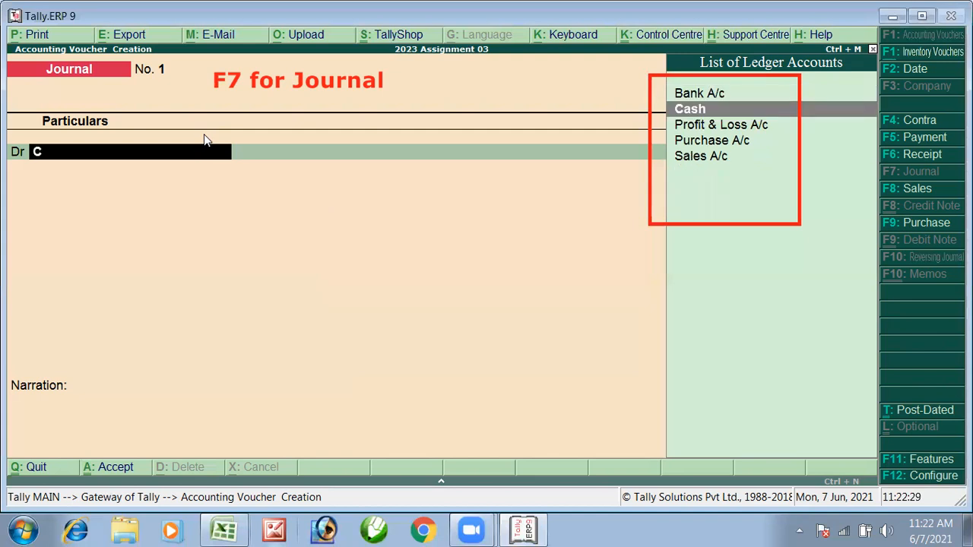
click(707, 111)
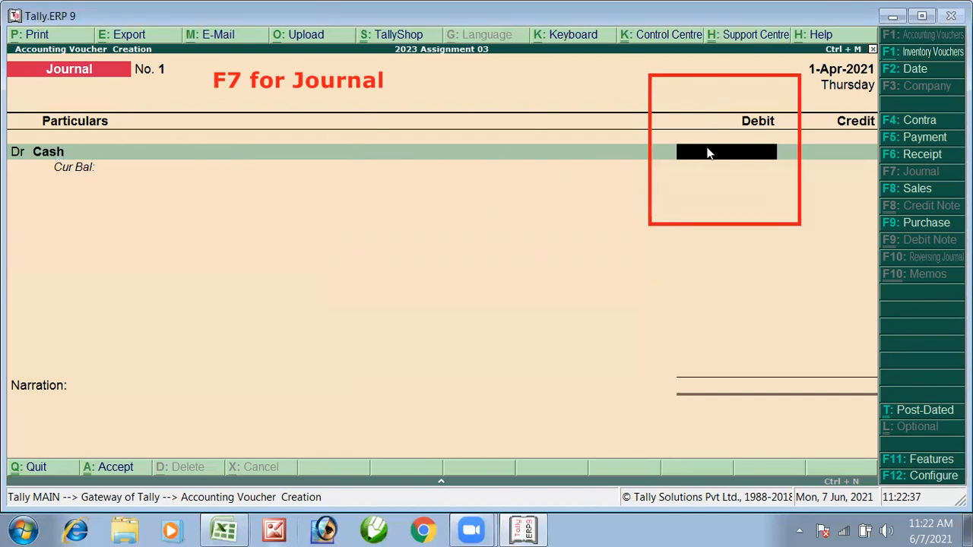
text(83000)
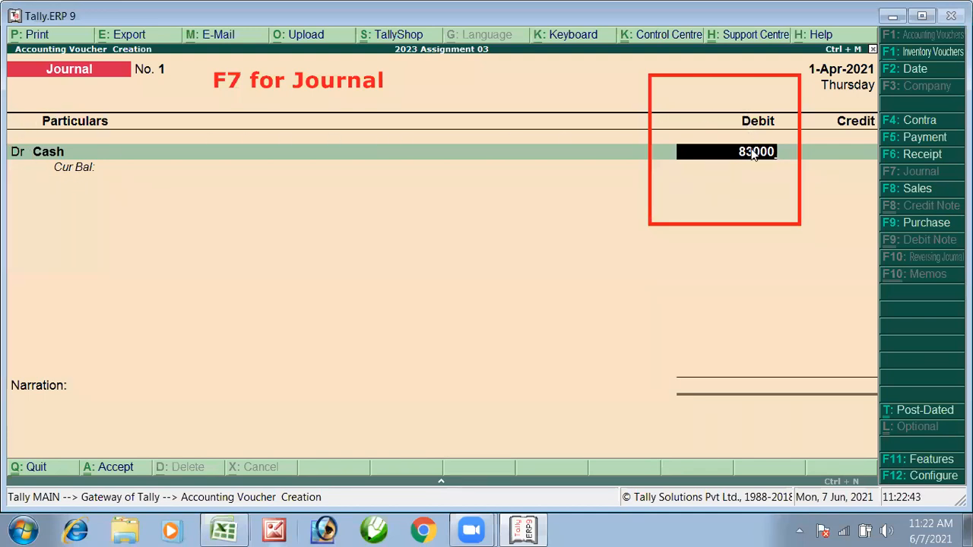
key(Return)
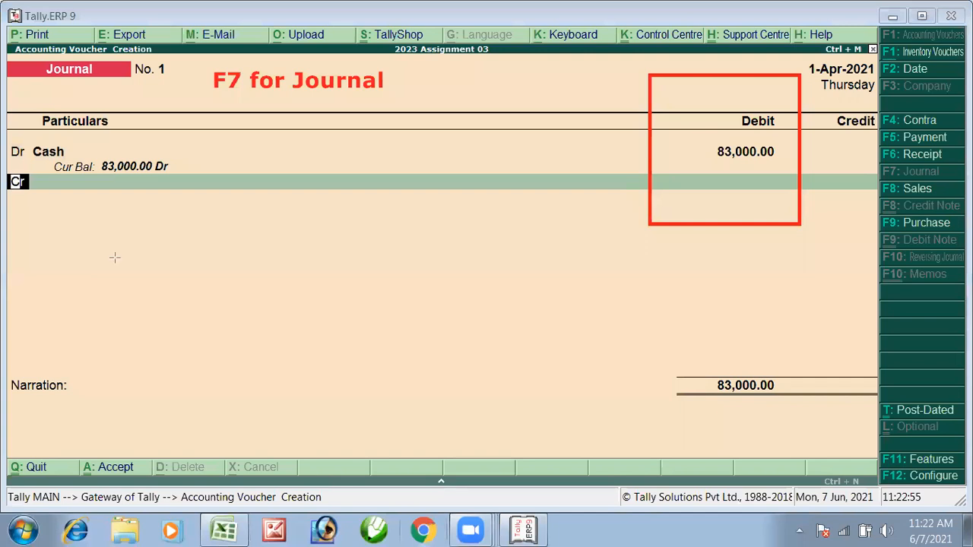
click(17, 181)
text(dc)
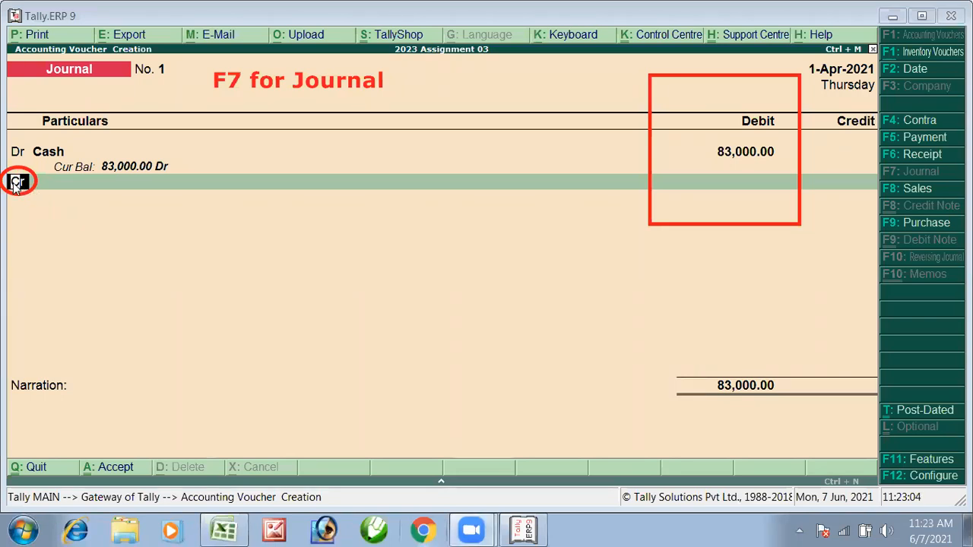
text(d)
key(Return)
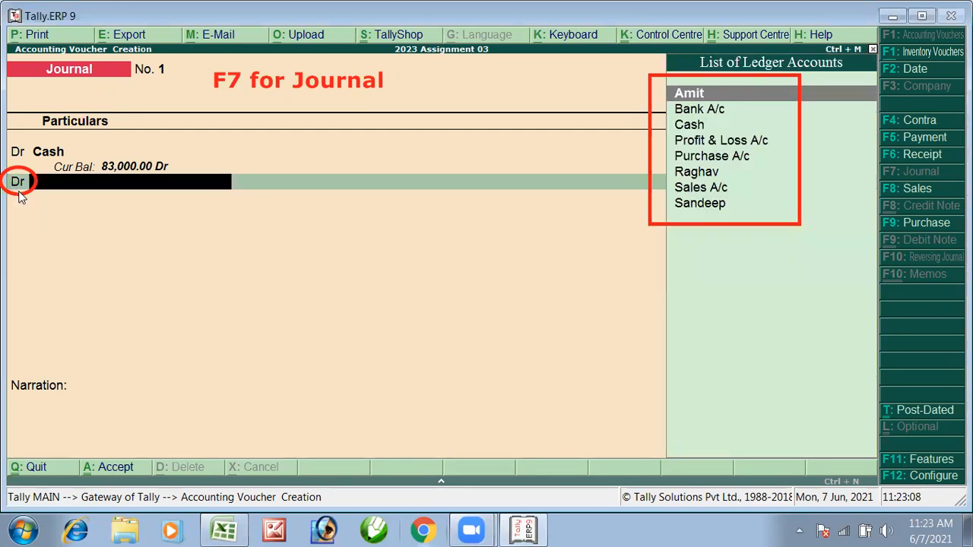
key(BackSpace)
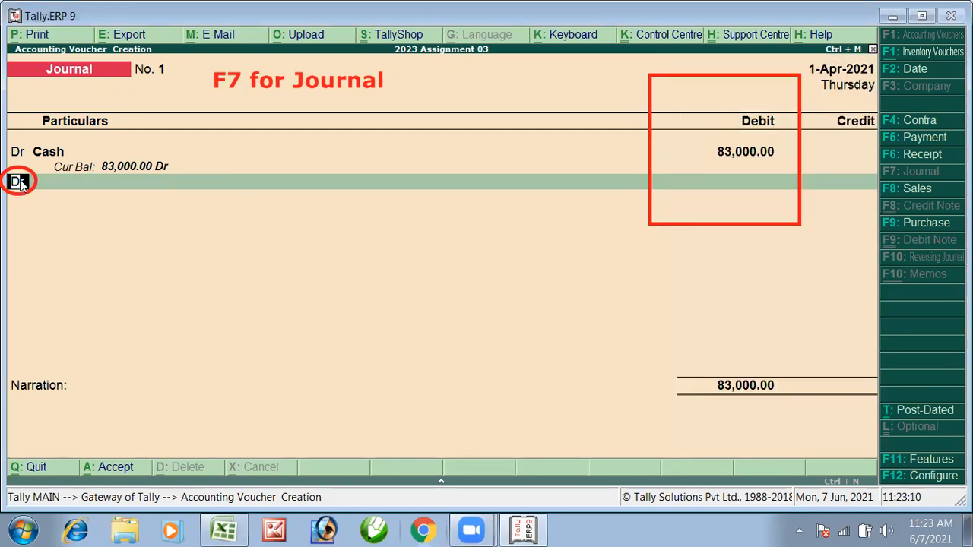
text(C)
key(Return)
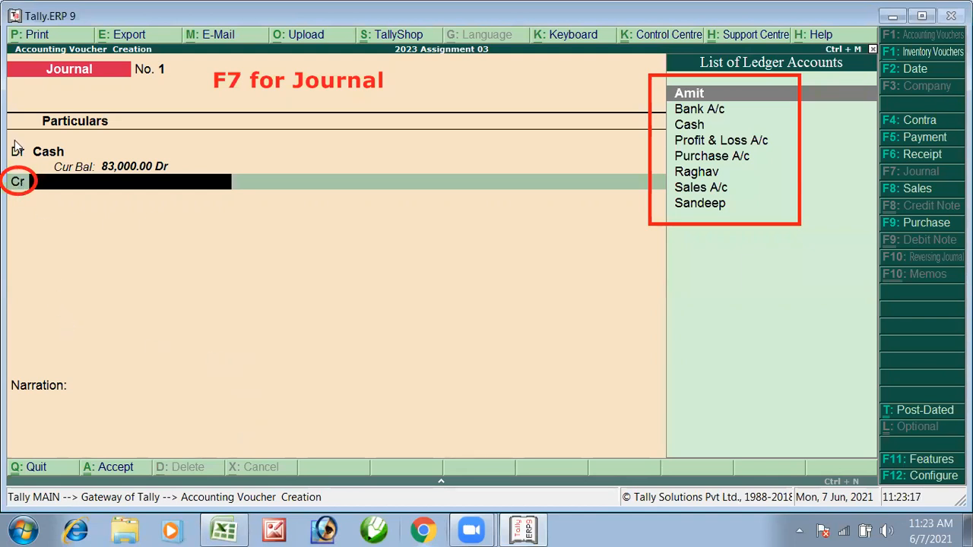
key(BackSpace)
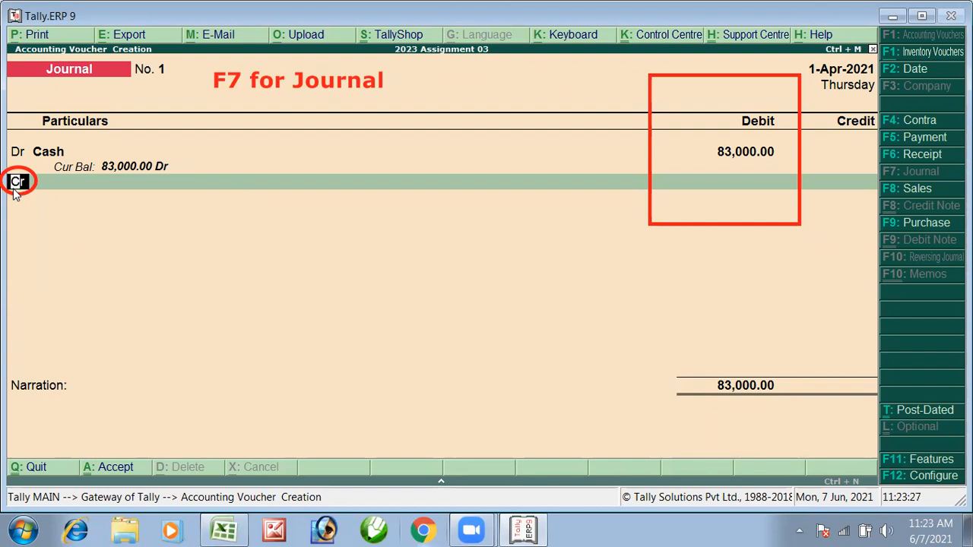
text(d)
key(Return)
key(BackSpace)
Set the second voucher line to Cr and switch to the Excel workbook to read the first entry's credit account in row 4
text(cr)
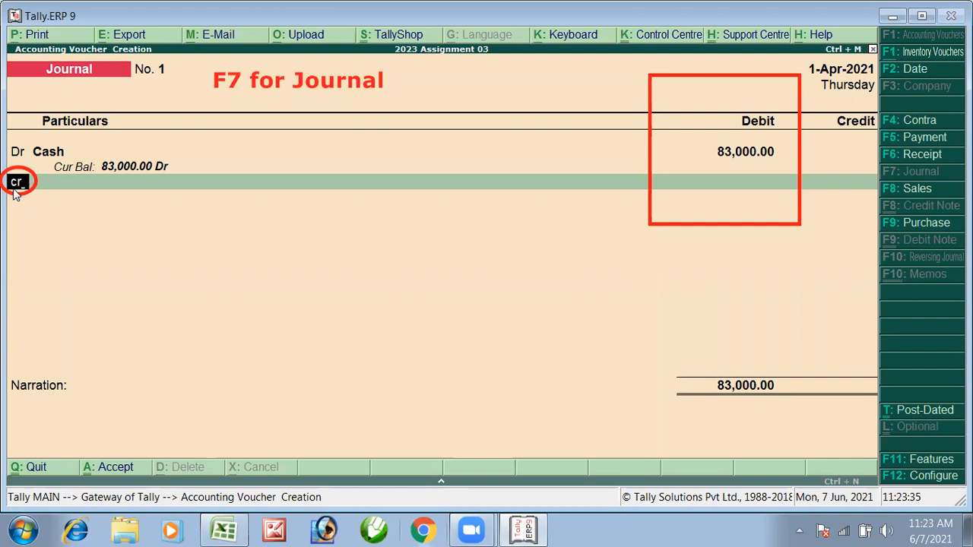
key(Return)
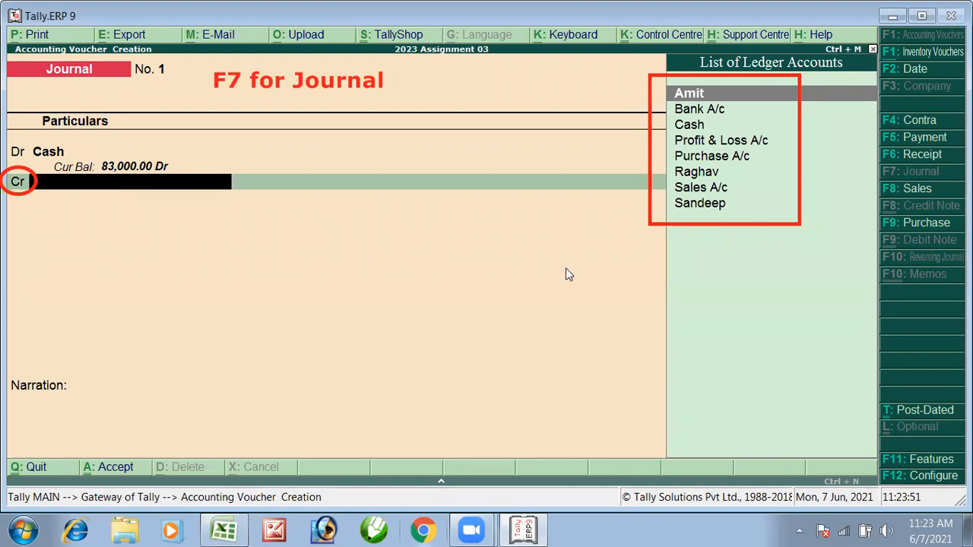
key(alt+Tab)
click(183, 154)
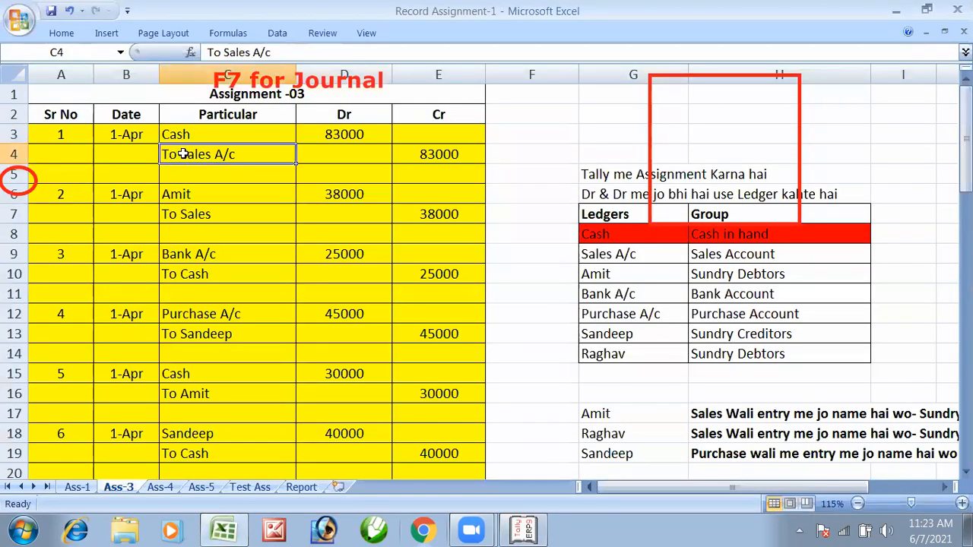
scroll(183, 154, up, 5)
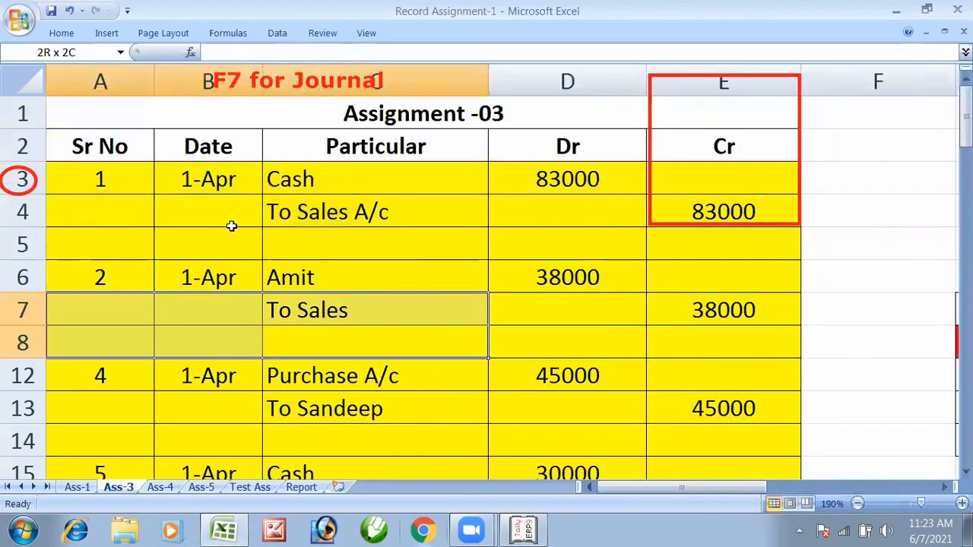
Switch to Tally.ERP 9, credit Sales A/c with 83000 on the second line and accept the voucher without a narration
key(alt+Tab)
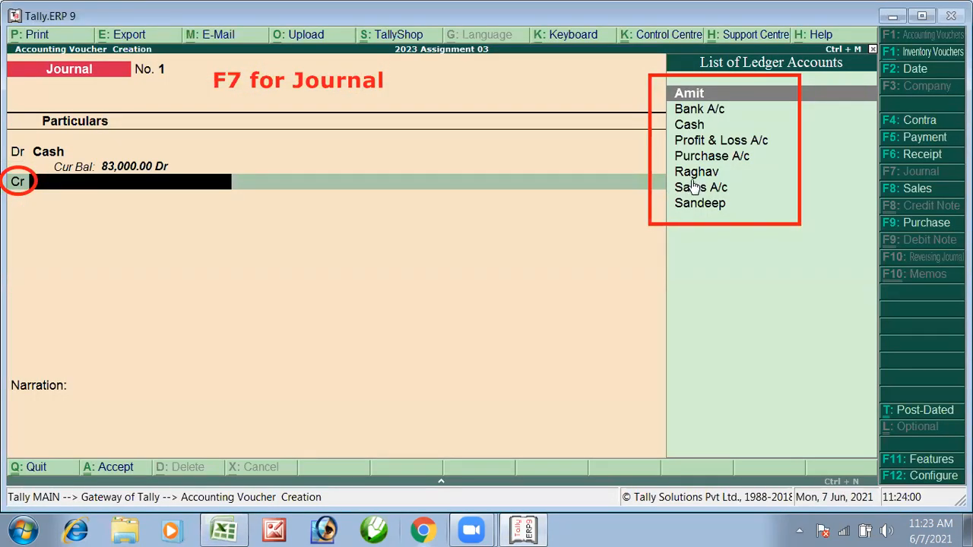
click(686, 192)
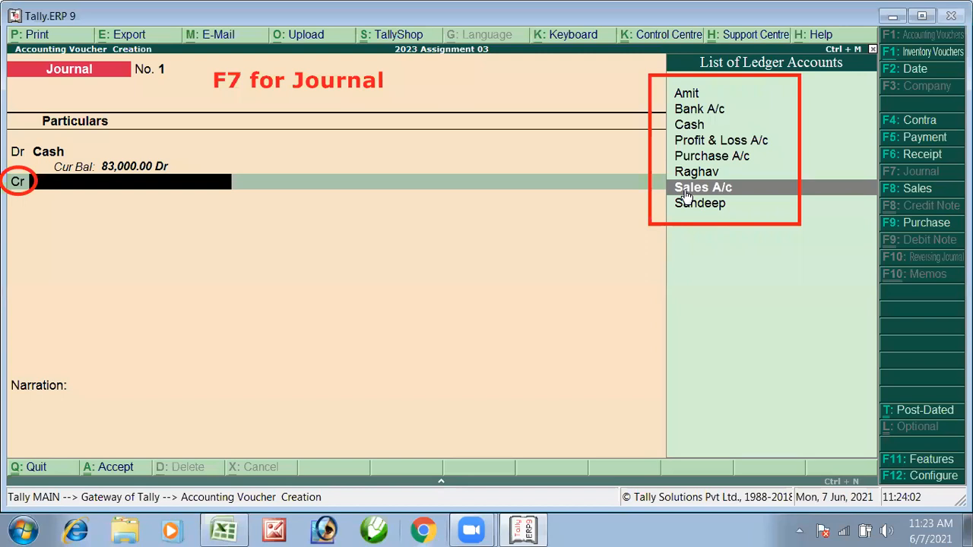
key(Return)
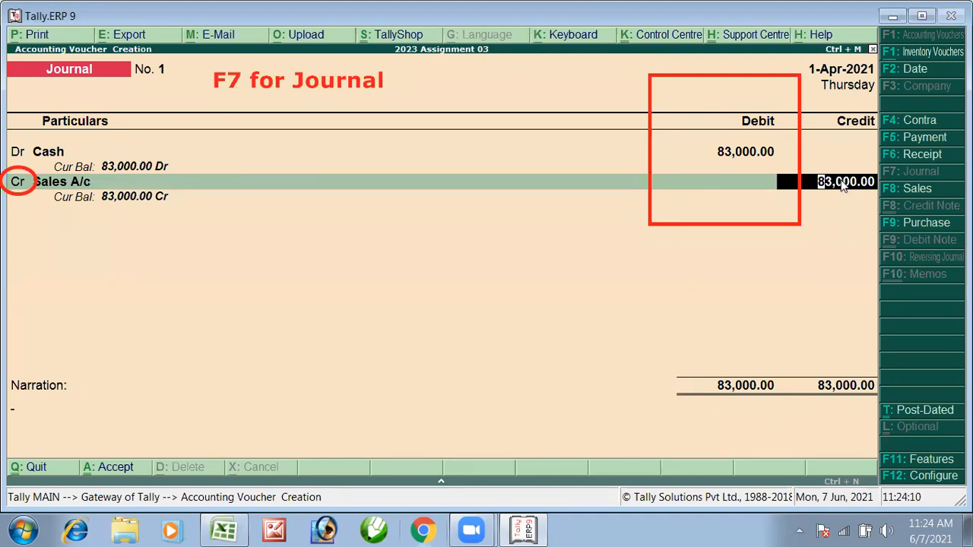
key(Return)
key(Return)
key(Return)
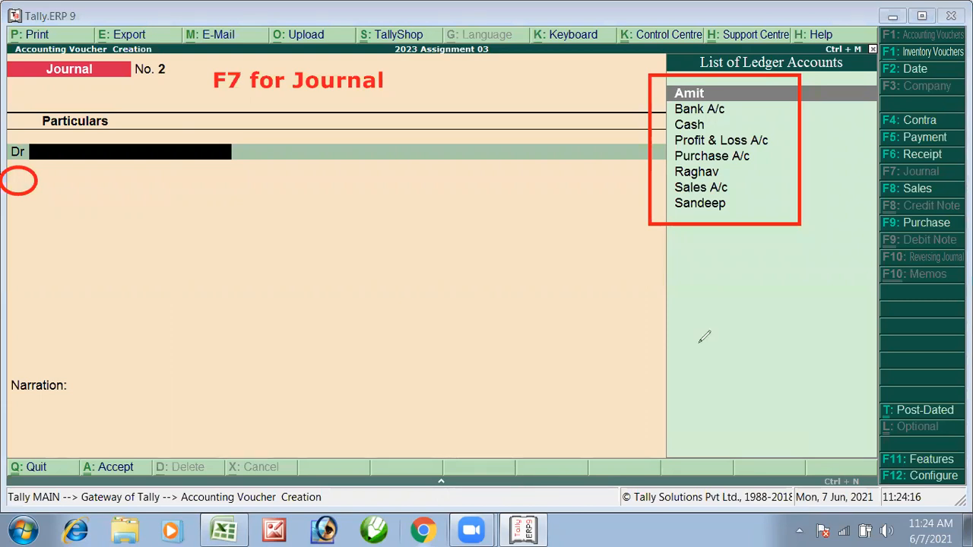
key(e)
mouse_move(128, 92)
mouse_down()
mouse_move(155, 98)
mouse_move(143, 30)
mouse_move(105, 42)
mouse_up()
drag(100, 85, 214, 90)
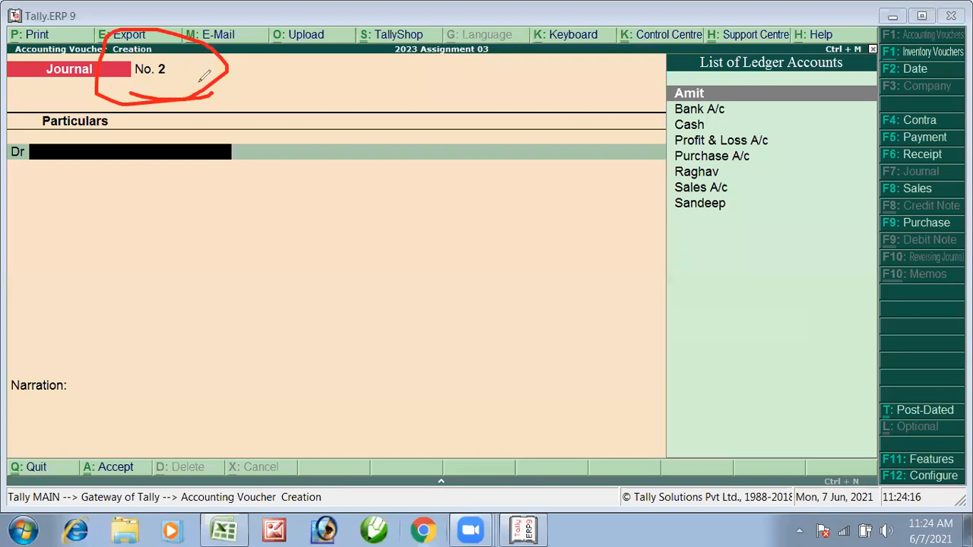
drag(180, 63, 358, 30)
drag(152, 81, 202, 89)
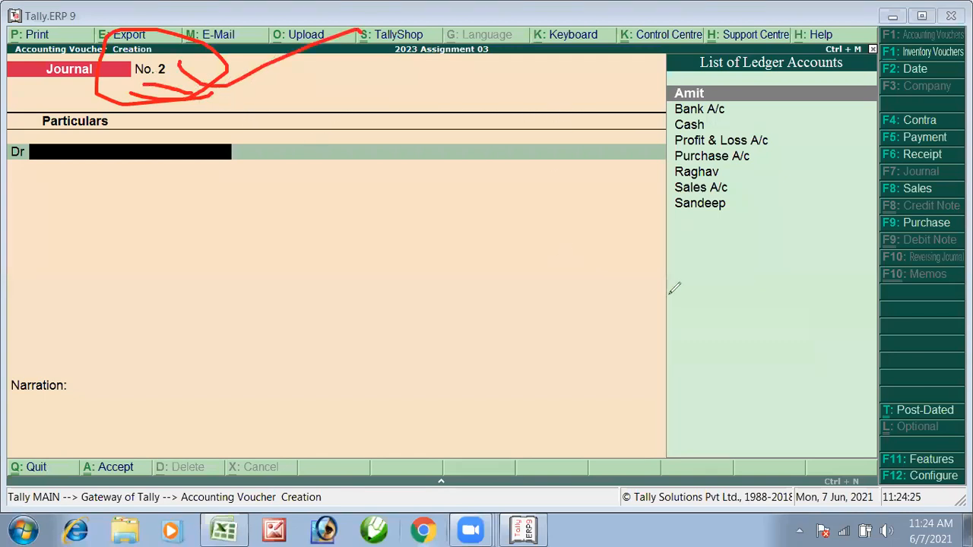
key(e)
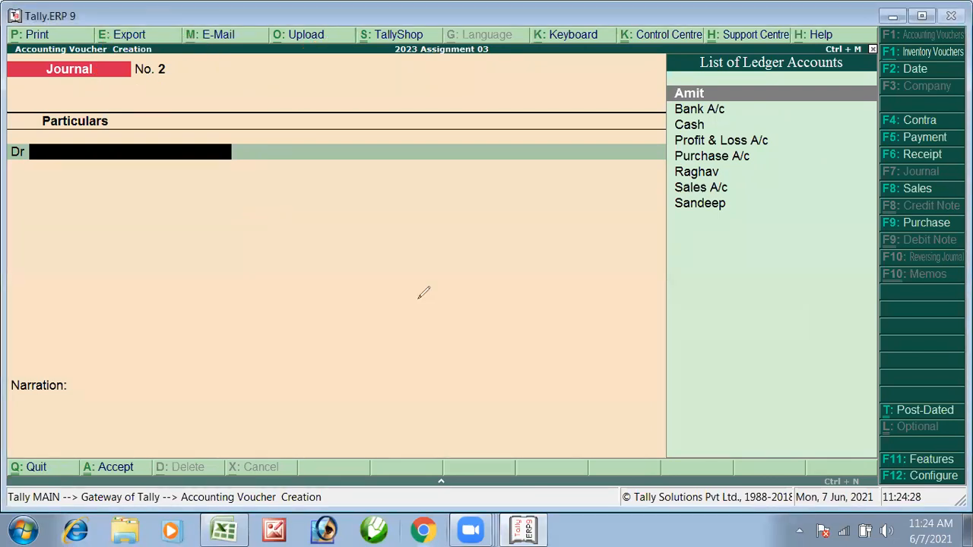
Switch to the Excel workbook and read the accounts and amounts of the second entry in rows 6 and 7
key(alt+Tab)
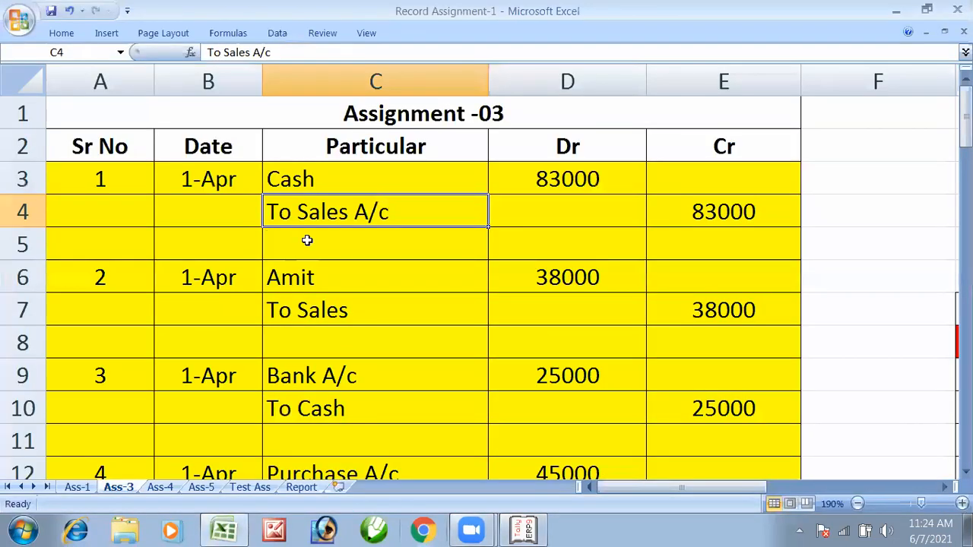
click(326, 279)
click(552, 284)
click(350, 275)
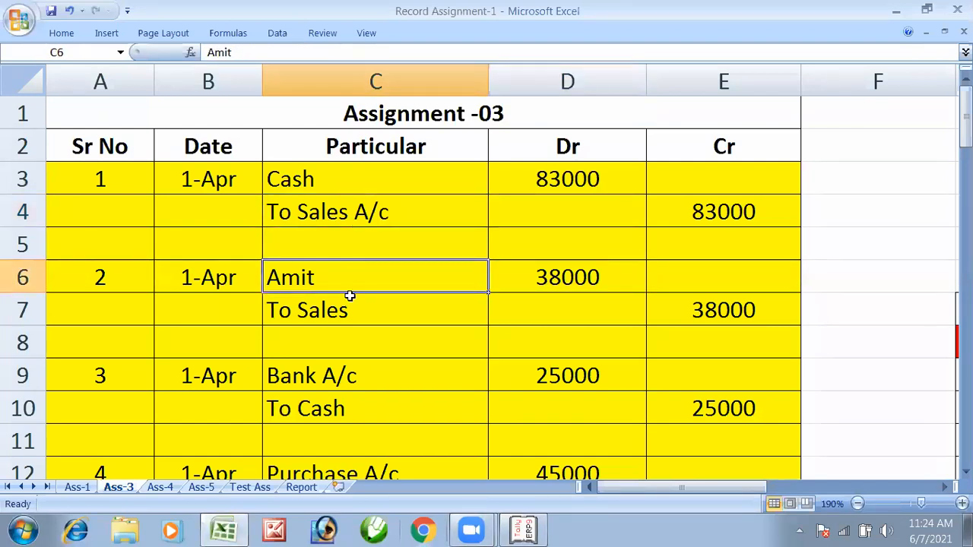
click(342, 313)
Switch to Tally.ERP 9 and debit the second entry's debtor ledger with 38000 on the first line of journal voucher 2
key(alt+Tab)
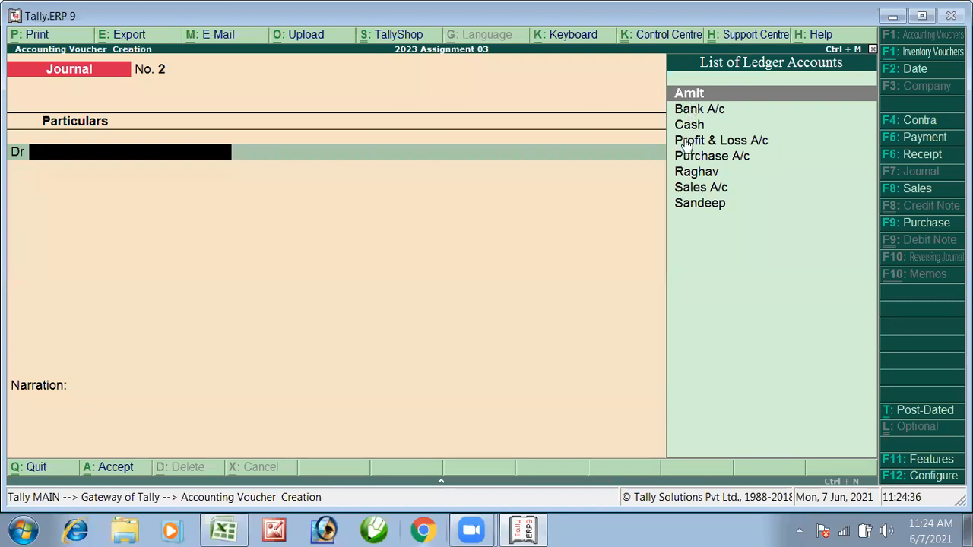
key(Down)
key(Up)
key(Return)
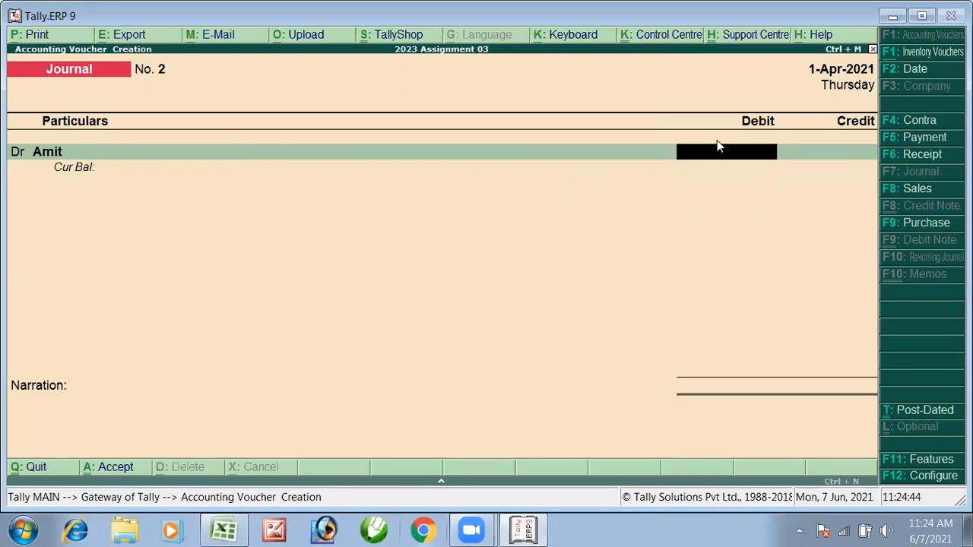
key(alt+Tab)
key(alt+Tab)
text(38000)
mouse_move(8, 126)
mouse_down()
mouse_move(56, 176)
mouse_move(116, 185)
mouse_up()
mouse_move(719, 167)
mouse_down()
mouse_move(745, 168)
mouse_move(705, 114)
mouse_move(731, 184)
mouse_up()
mouse_move(38, 207)
mouse_down()
mouse_move(35, 183)
mouse_move(125, 208)
mouse_up()
mouse_move(811, 200)
mouse_down()
mouse_move(899, 207)
mouse_move(830, 249)
mouse_up()
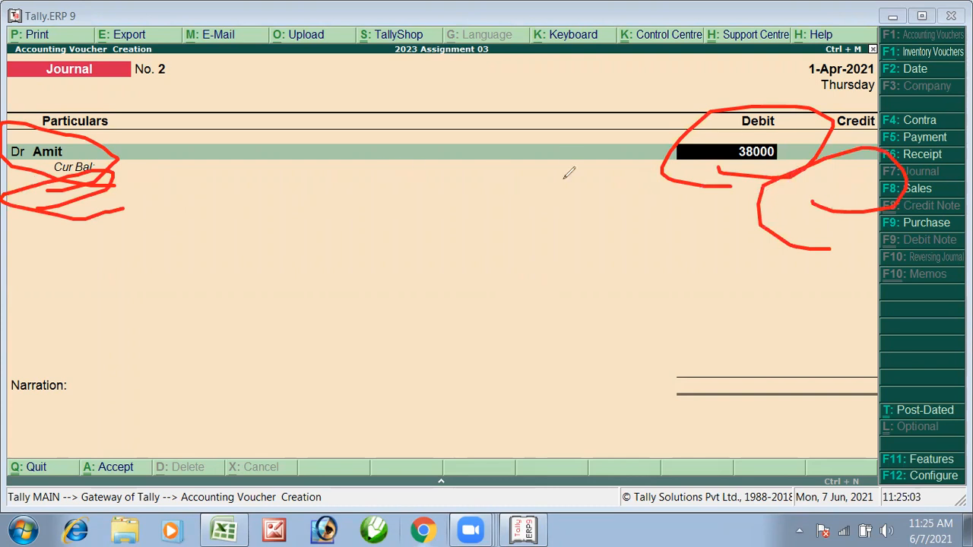
mouse_move(114, 67)
mouse_down()
mouse_move(207, 34)
mouse_move(304, 34)
mouse_up()
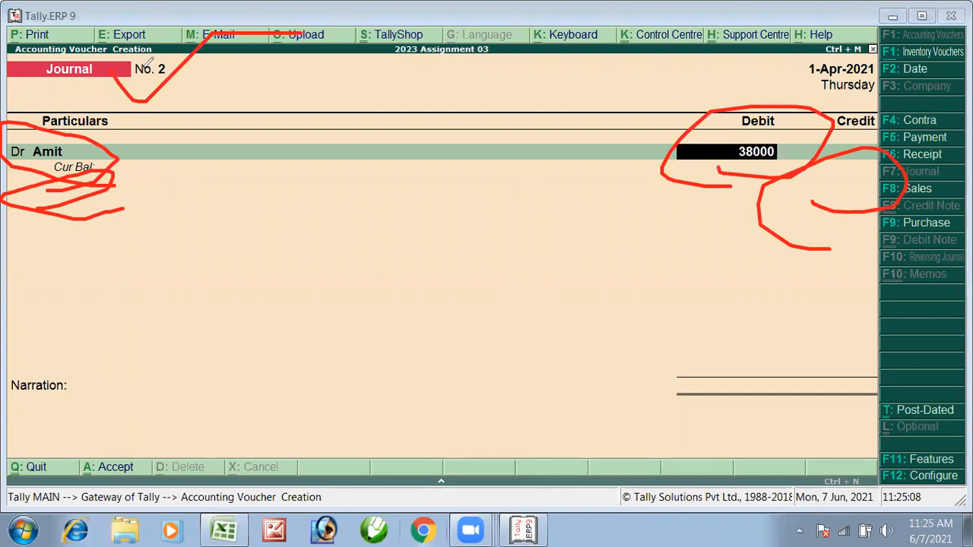
drag(230, 55, 229, 99)
mouse_move(230, 58)
mouse_down()
mouse_move(267, 58)
mouse_move(270, 76)
mouse_move(305, 100)
mouse_move(296, 115)
mouse_move(289, 91)
mouse_up()
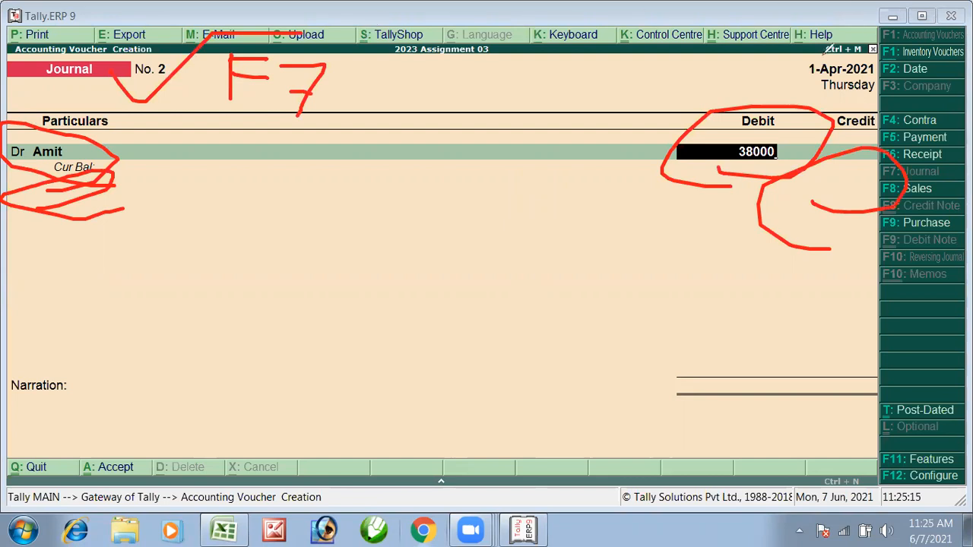
mouse_move(781, 46)
mouse_down()
mouse_move(831, 97)
mouse_move(921, 49)
mouse_move(791, 34)
mouse_move(783, 52)
mouse_up()
drag(840, 60, 597, 81)
mouse_move(450, 153)
mouse_down()
mouse_move(463, 228)
mouse_move(521, 203)
mouse_up()
mouse_move(352, 196)
mouse_down()
mouse_move(340, 259)
mouse_move(390, 200)
mouse_up()
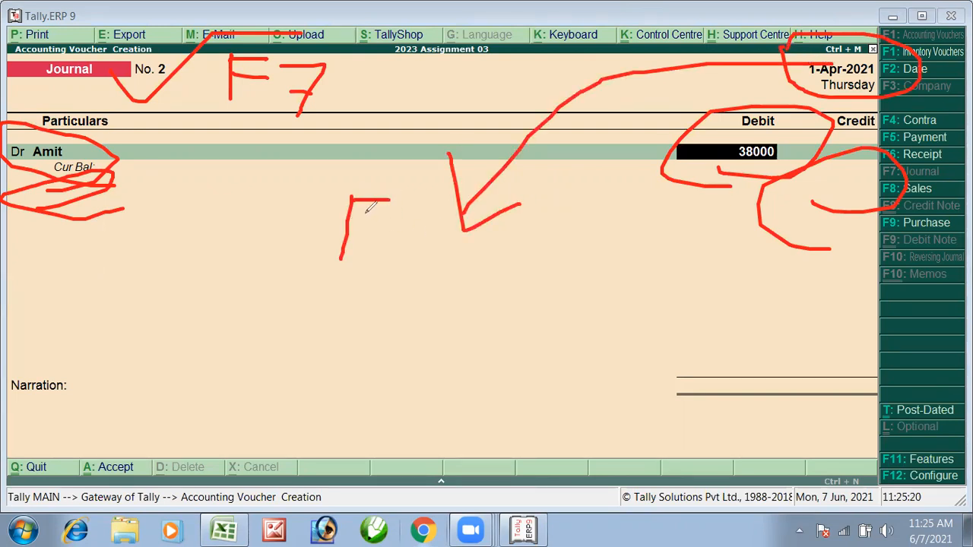
mouse_move(344, 225)
mouse_down()
mouse_move(372, 233)
mouse_move(408, 205)
mouse_move(428, 257)
mouse_move(406, 242)
mouse_move(457, 280)
mouse_move(475, 279)
mouse_up()
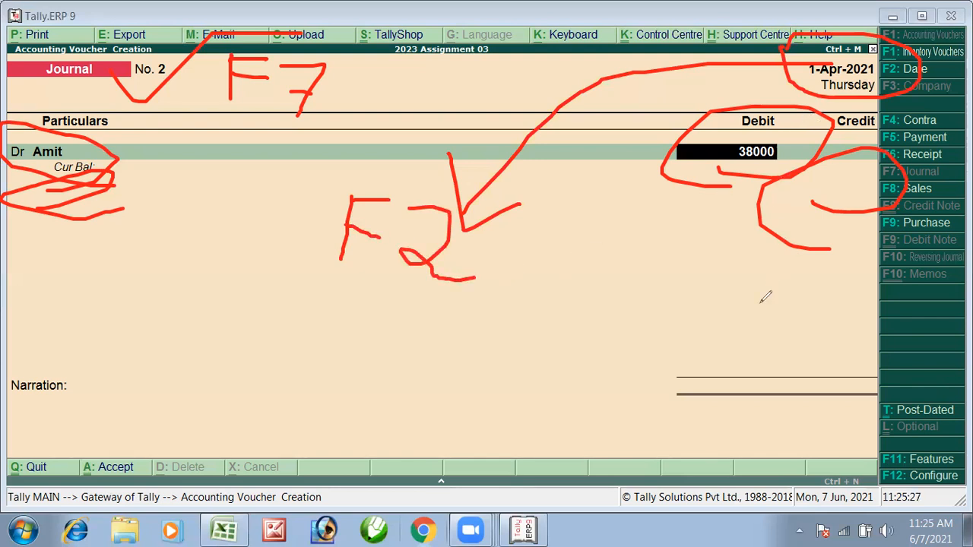
key(e)
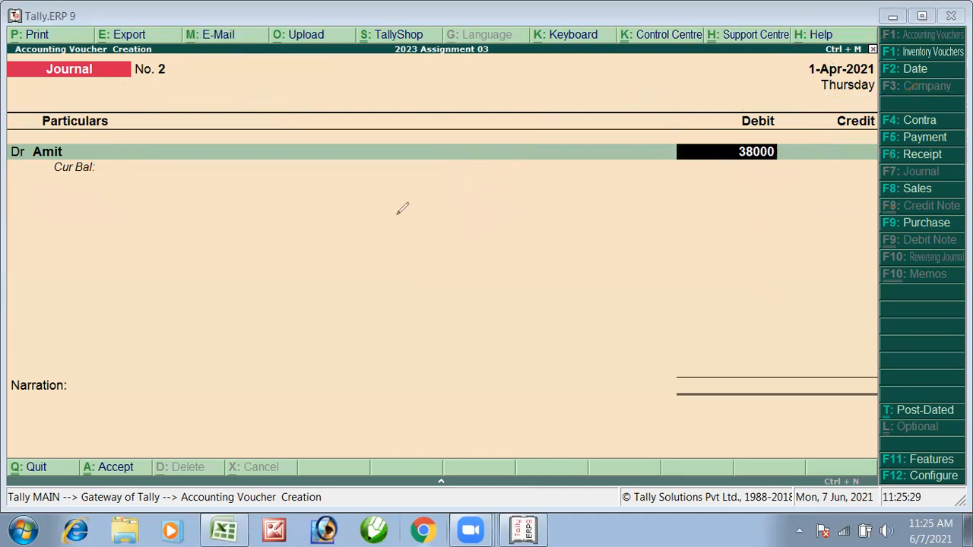
key(Escape)
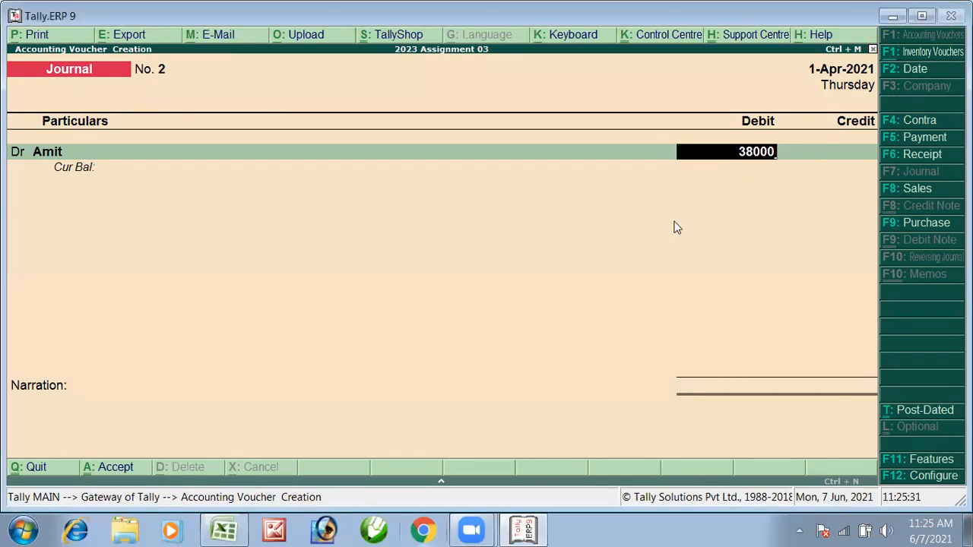
Credit Sales A/c with 38000, following row 7 of the Excel sheet, and accept journal voucher 2 without a narration
key(Return)
key(Return)
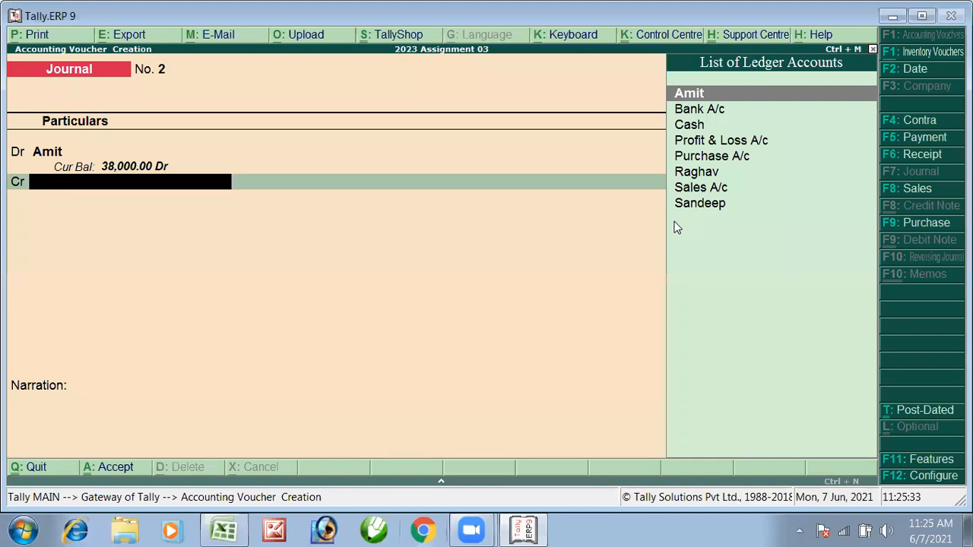
key(alt+Tab)
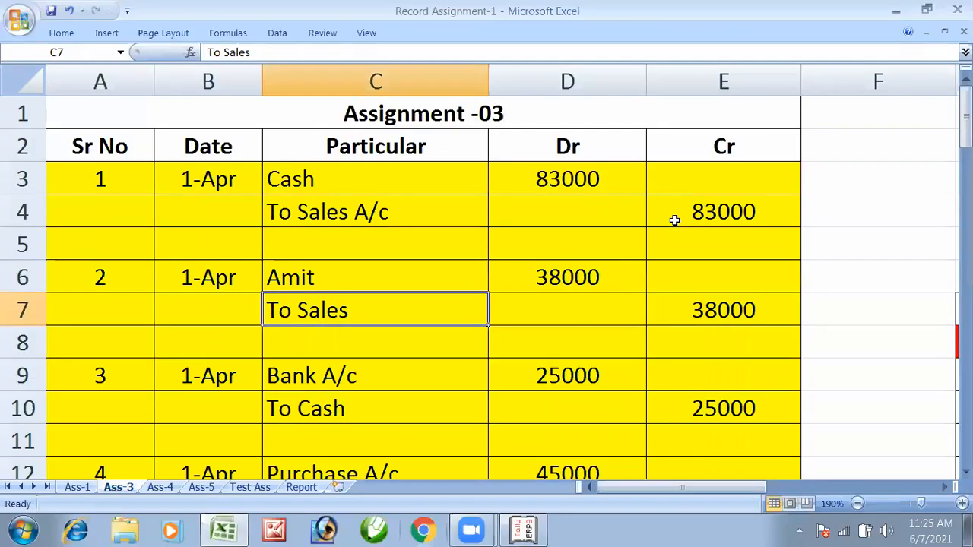
key(alt+Tab)
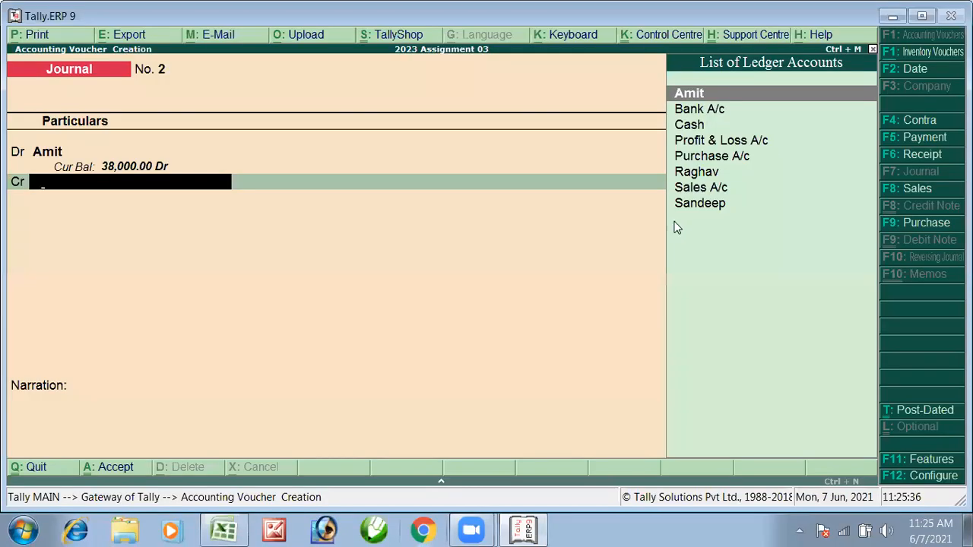
text(S)
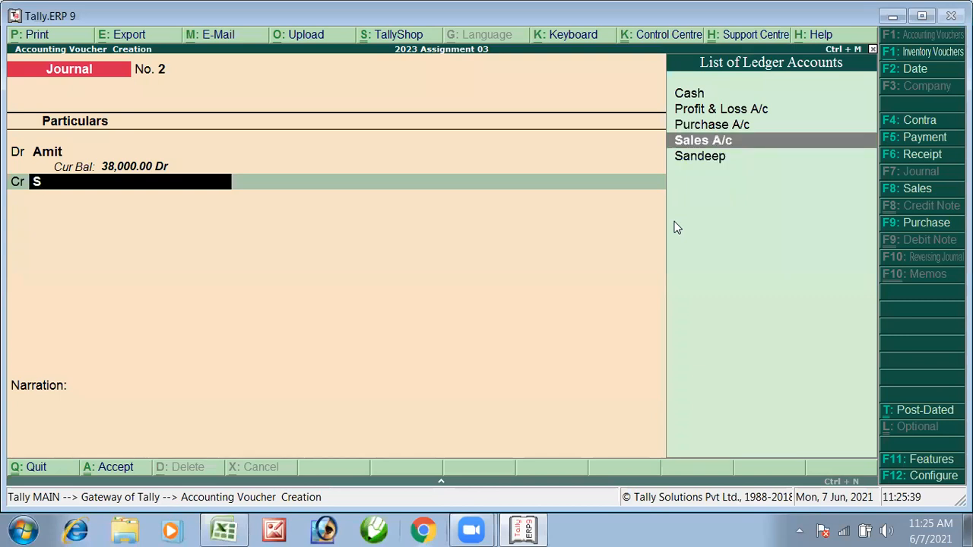
key(Return)
key(Return)
key(Return)
key(Return)
key(Return)
Switch to the Excel workbook and read the debit and credit accounts of the third entry in rows 9 and 10
key(alt+Tab)
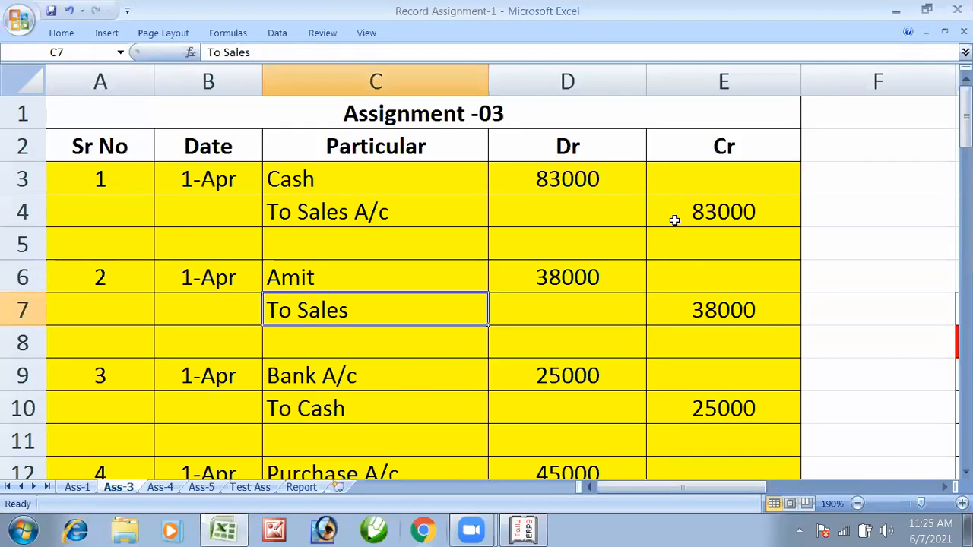
click(413, 384)
click(398, 415)
scroll(399, 415, down, 2)
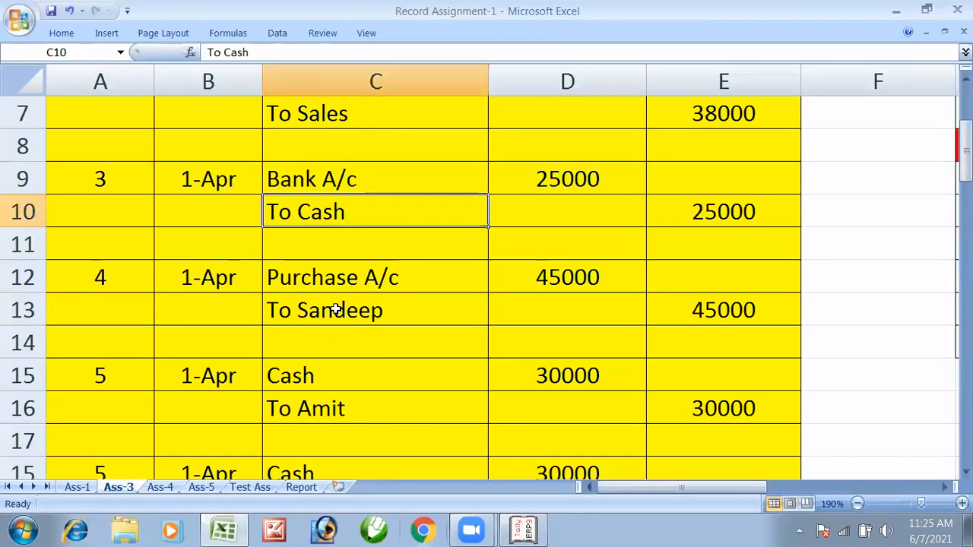
click(331, 187)
Switch to Tally.ERP 9 and debit Bank A/c with 25000 on the first line of journal voucher 3
key(alt+Tab)
text(Bank)
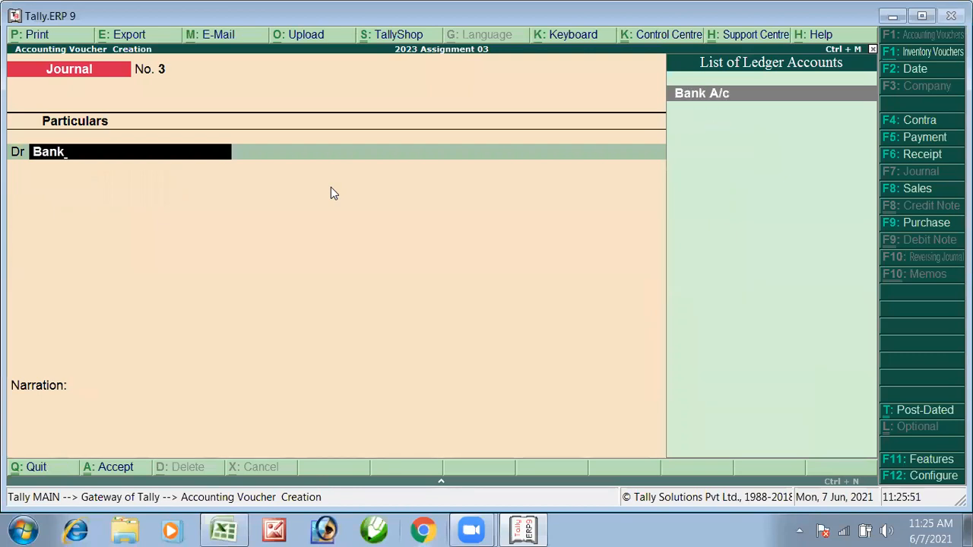
key(Return)
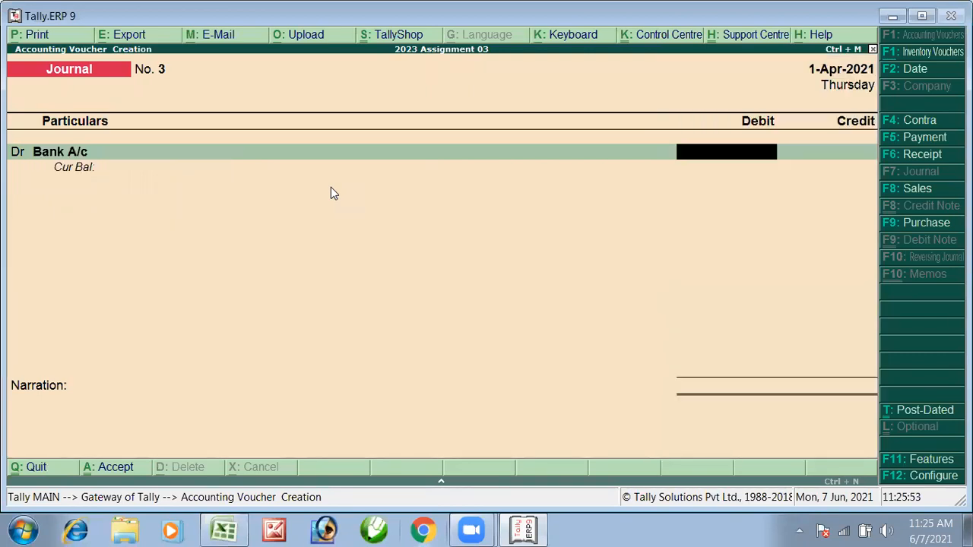
key(alt+Tab)
key(alt+Tab)
text(25000)
key(Return)
key(Return)
Recheck the third entry in the Excel sheet, credit Cash with 25000 in Tally.ERP 9 and accept journal voucher 3 without a narration
key(alt+Tab)
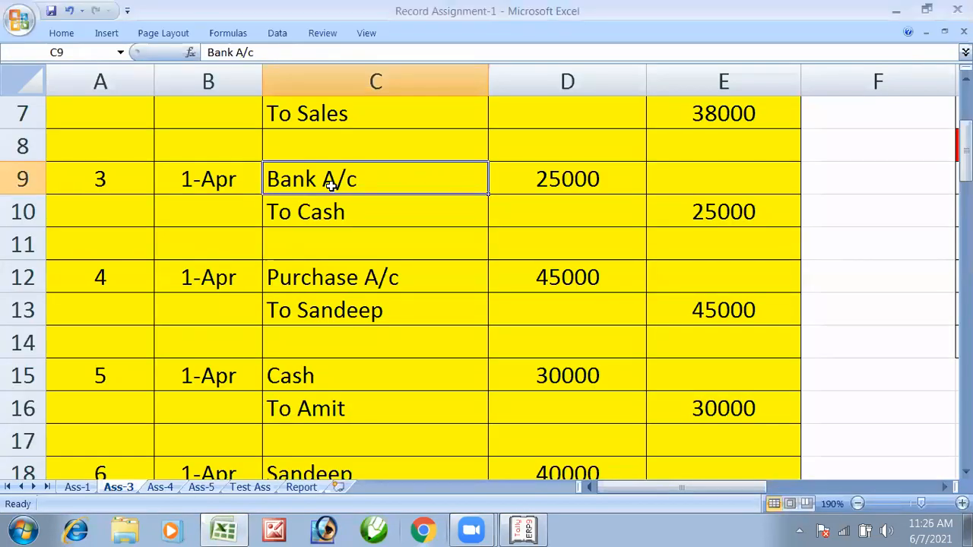
key(alt+Tab)
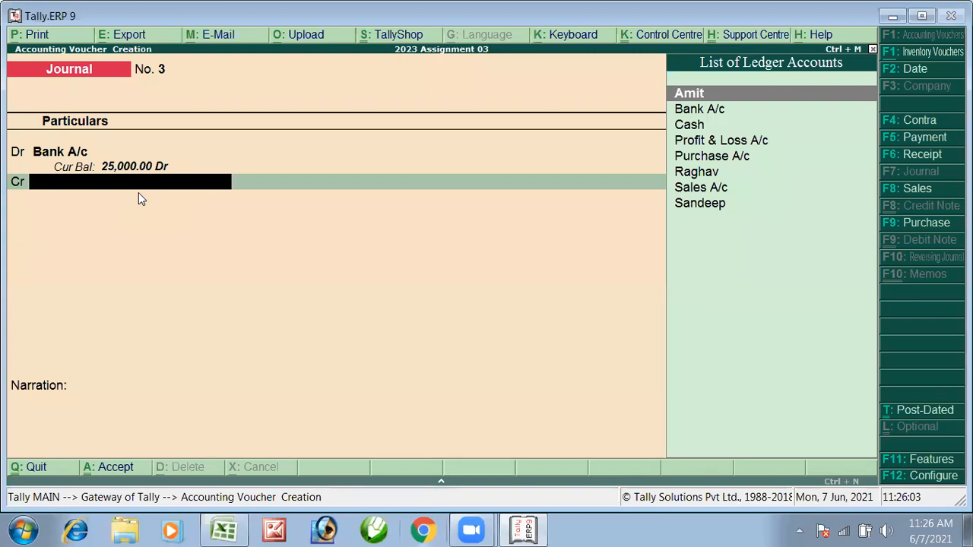
text(Cash)
key(Return)
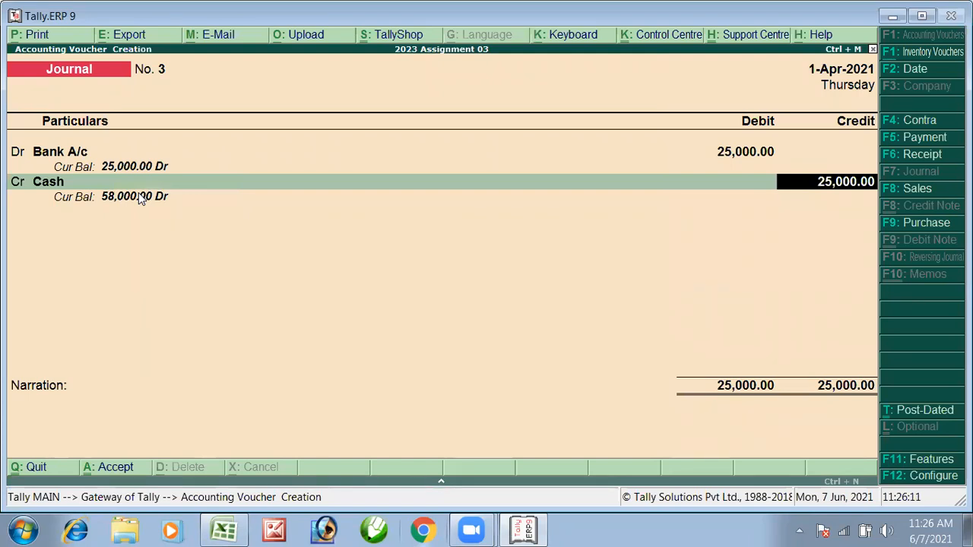
text(25)
key(BackSpace)
key(BackSpace)
text(25,00)
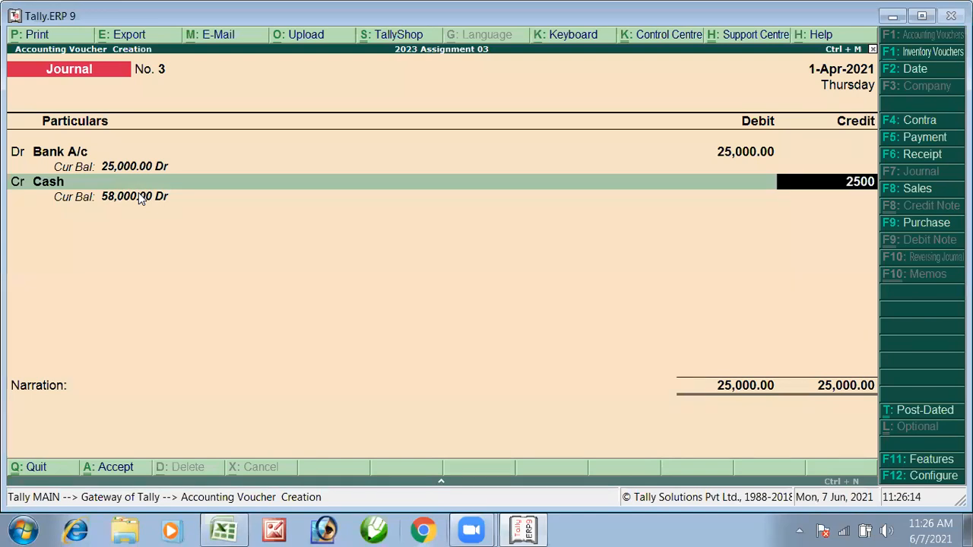
text(0)
key(Return)
key(Return)
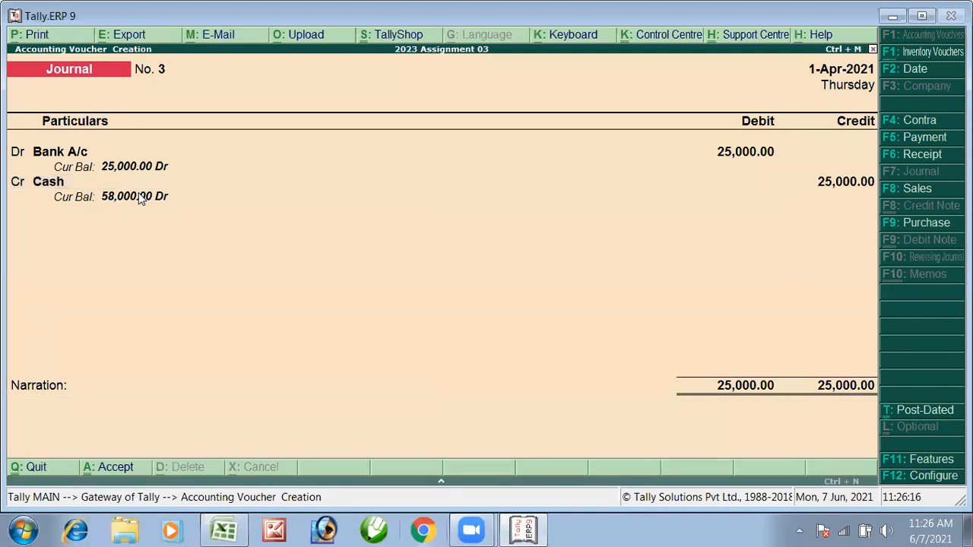
key(Return)
Read the fourth entry in rows 12 and 13 of the Excel sheet and debit Purchase A/c with 45000 in Tally.ERP 9 journal voucher 4
key(alt+Tab)
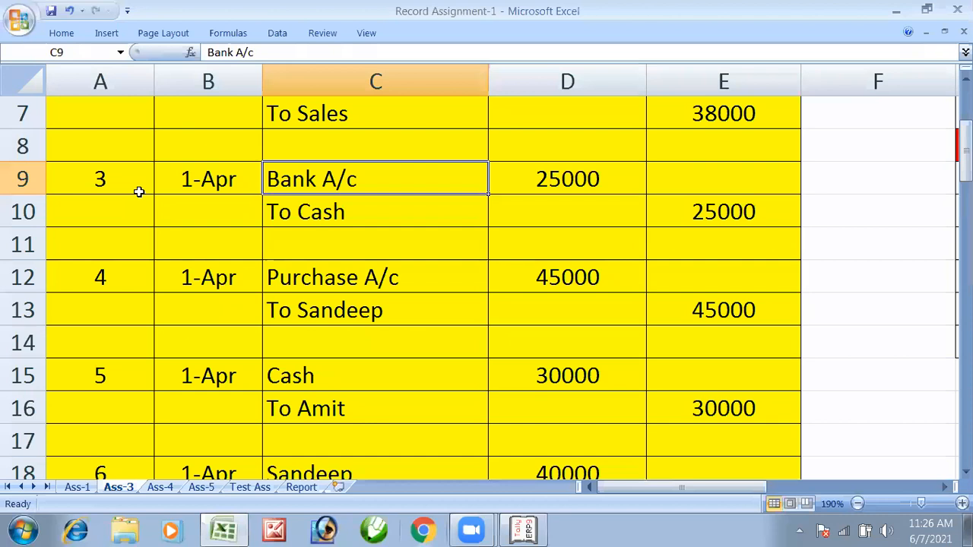
click(309, 270)
click(338, 314)
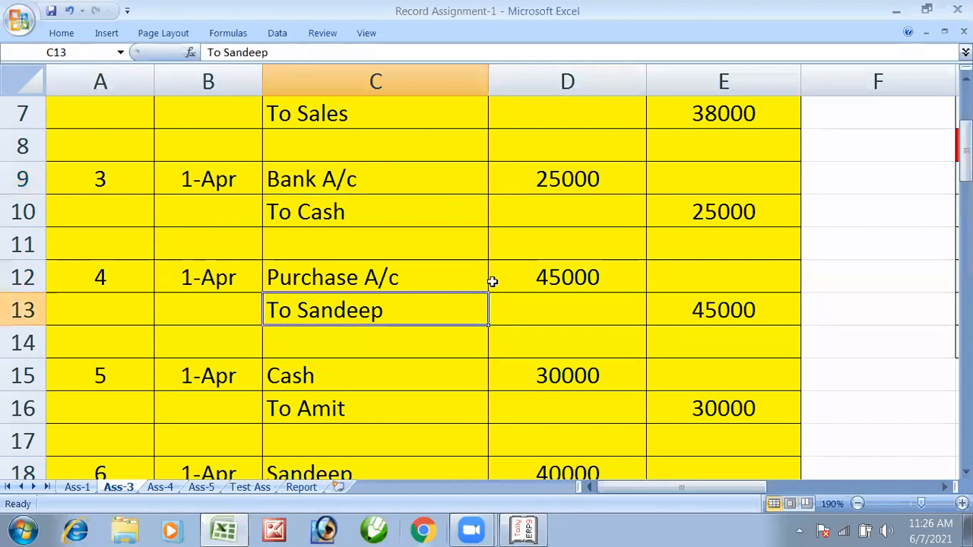
click(499, 278)
key(alt+Tab)
text(Pu)
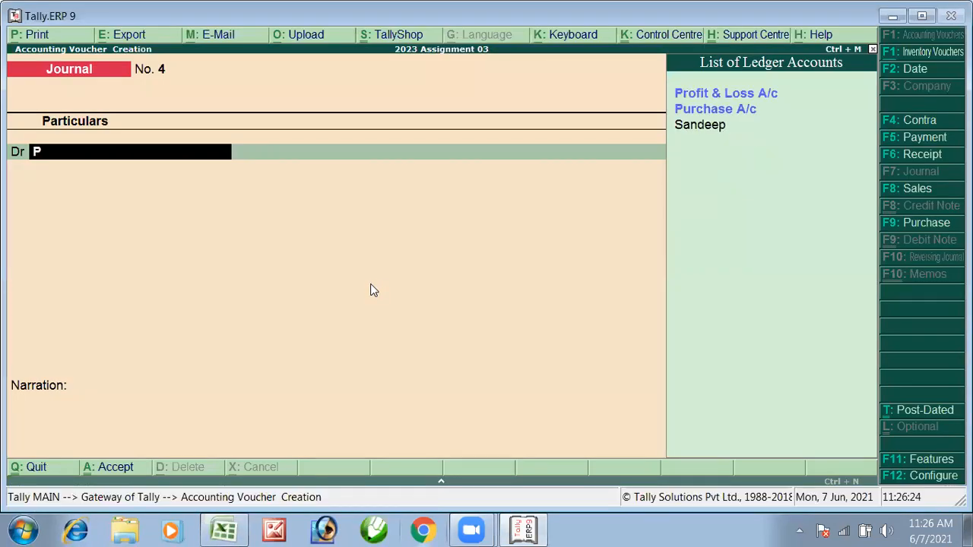
key(Return)
text(45000)
key(Return)
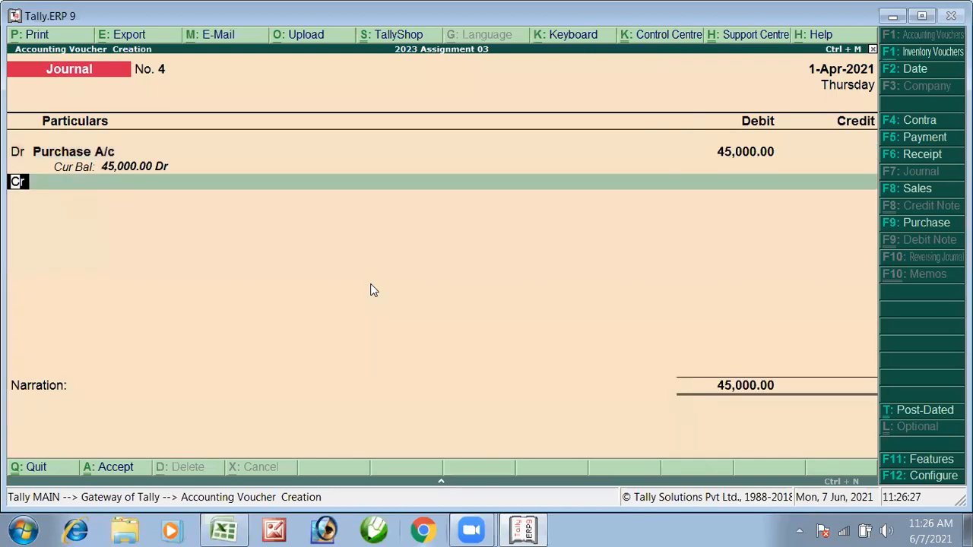
Credit the supplier ledger named in row 13 of the Excel sheet with 45000 and accept journal voucher 4 without a narration
key(Return)
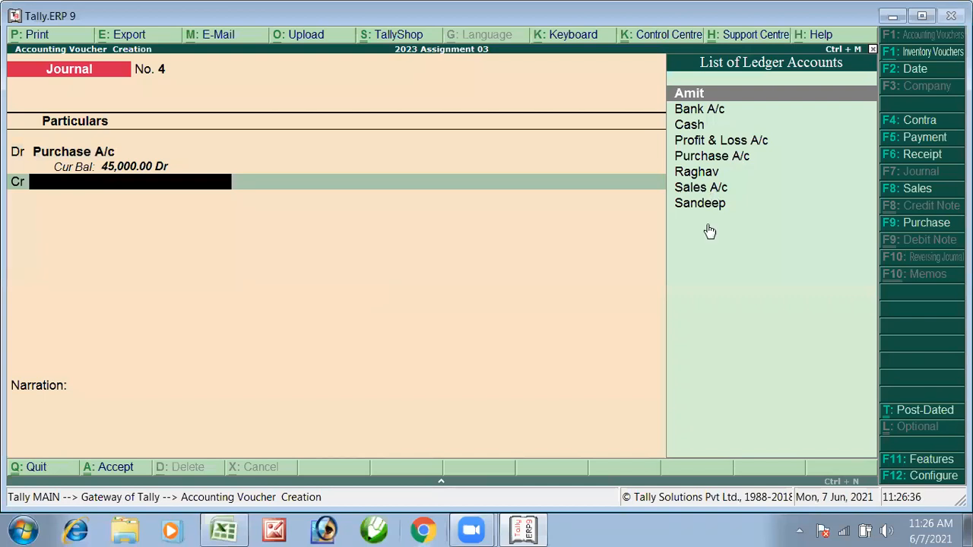
key(End)
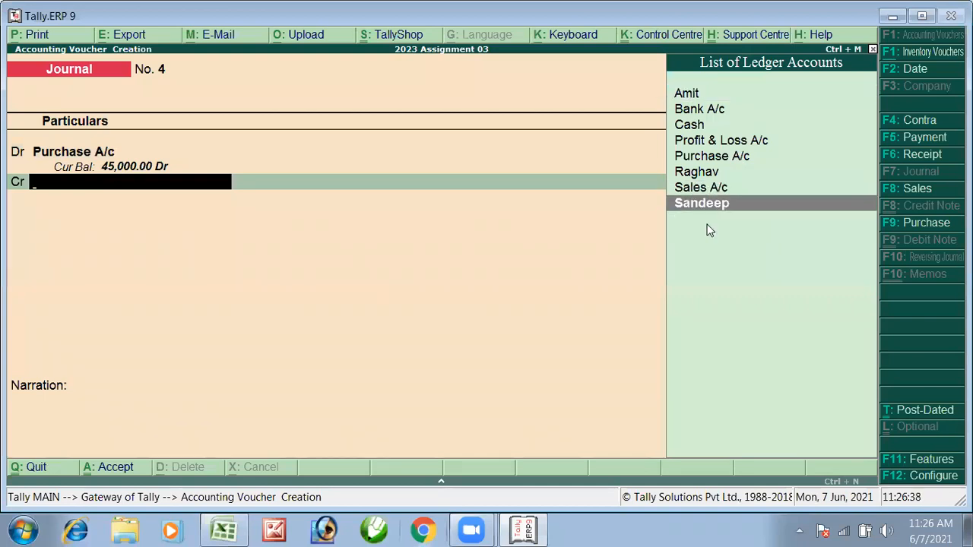
key(Return)
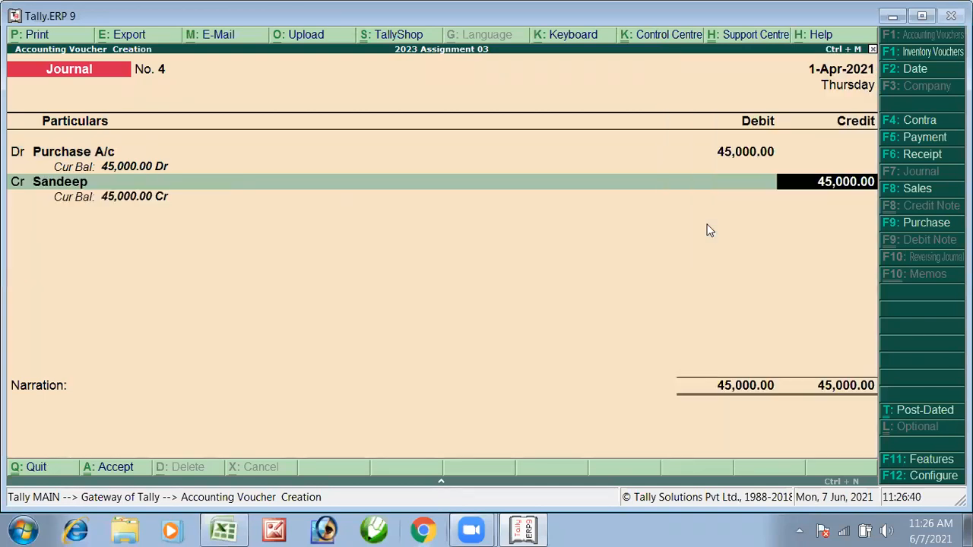
key(Return)
key(Return)
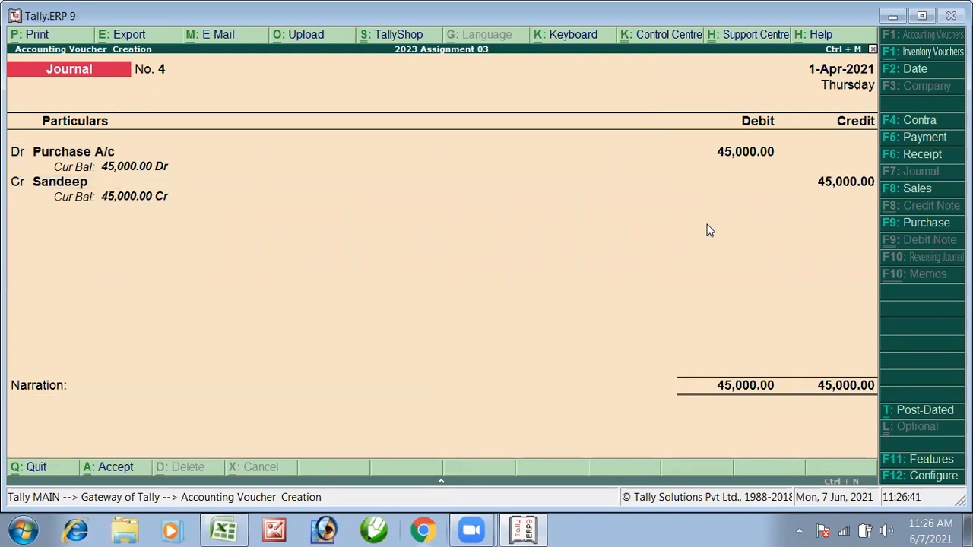
key(Return)
Read the fifth entry in rows 15 and 16 of the Excel sheet and debit Cash with 30000 in Tally.ERP 9 journal voucher 5
key(alt+Tab)
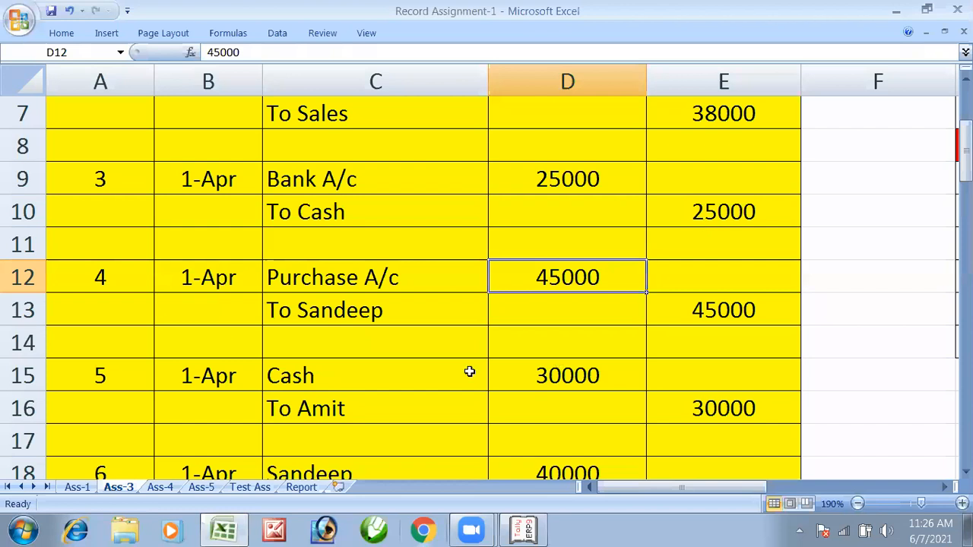
click(341, 369)
scroll(341, 368, down, 1)
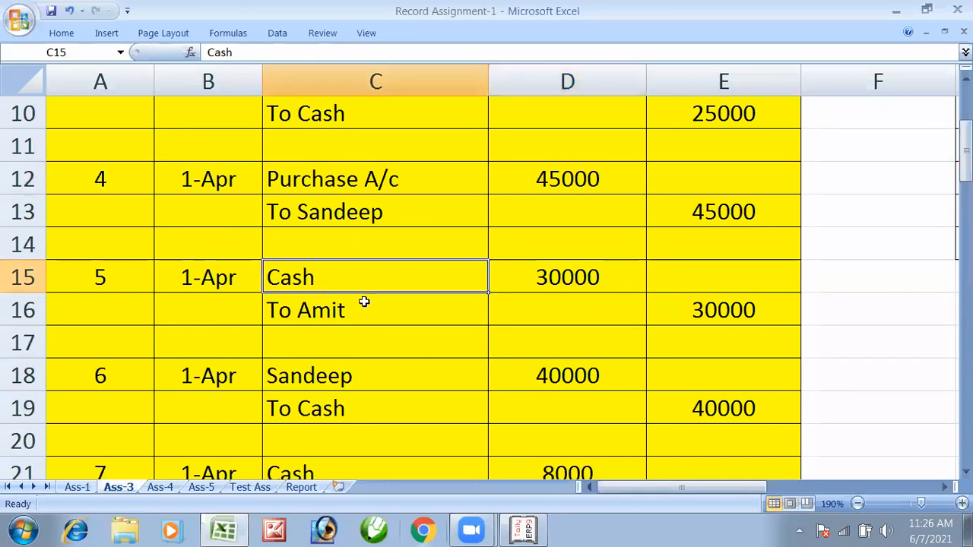
click(526, 296)
key(alt+Tab)
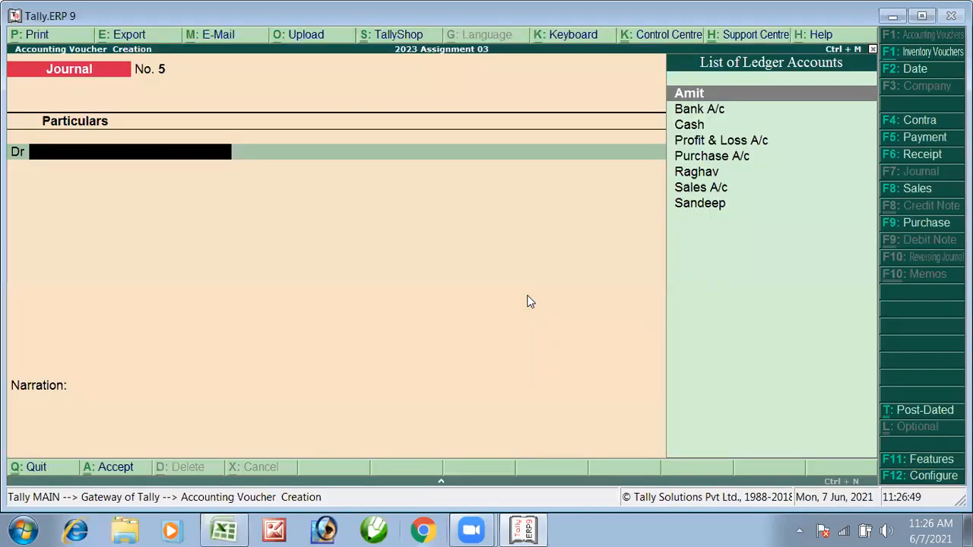
text(Cash)
key(Return)
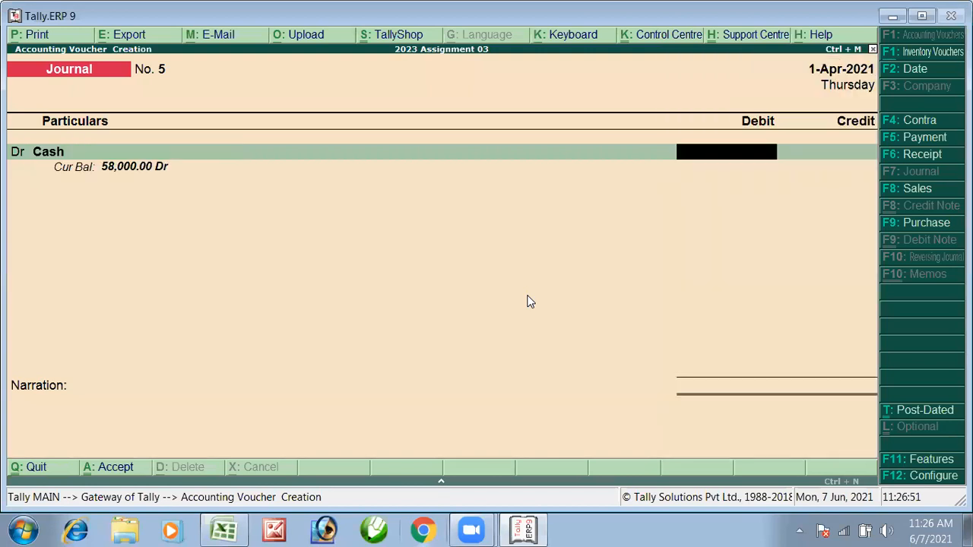
text(30000)
key(Return)
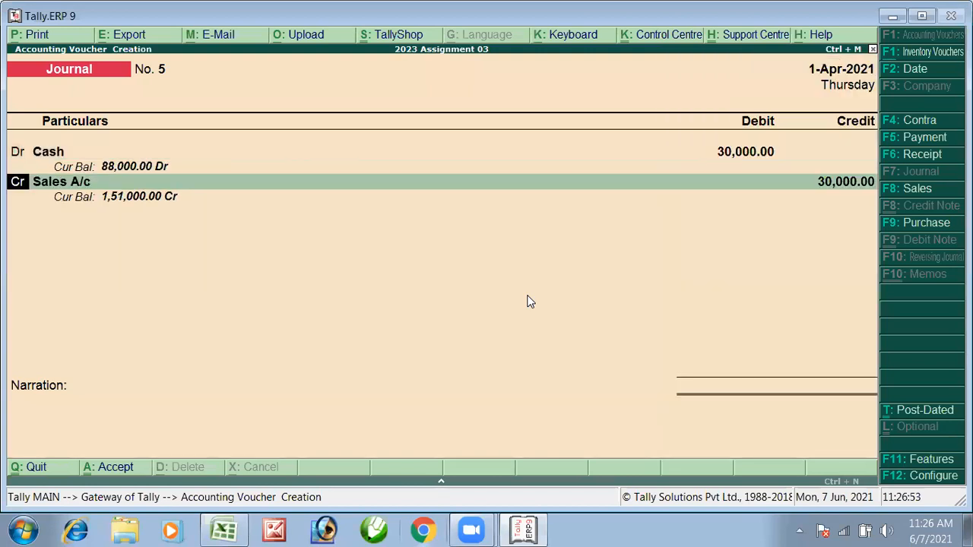
Credit the debtor ledger named in row 16 of the Excel sheet with 30000 and accept journal voucher 5 without a narration
text(A)
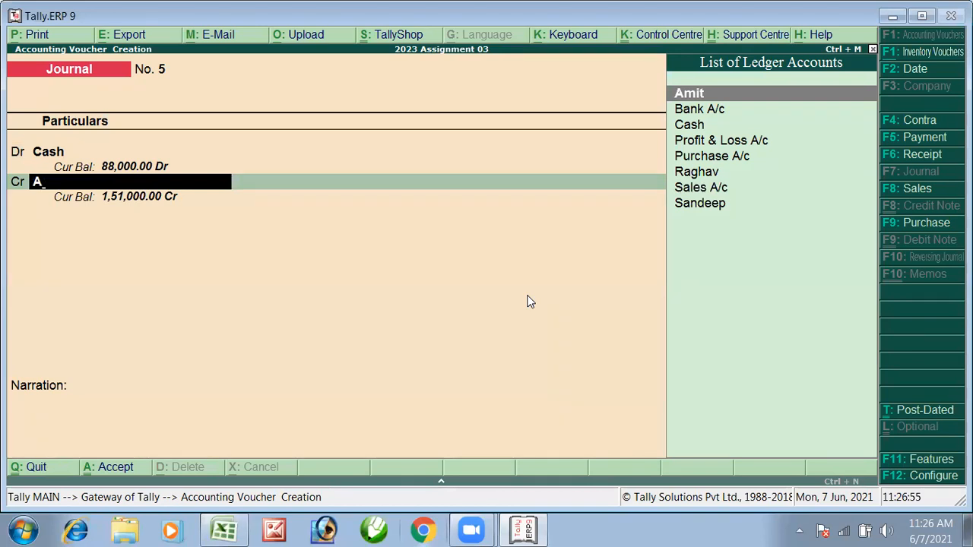
key(Return)
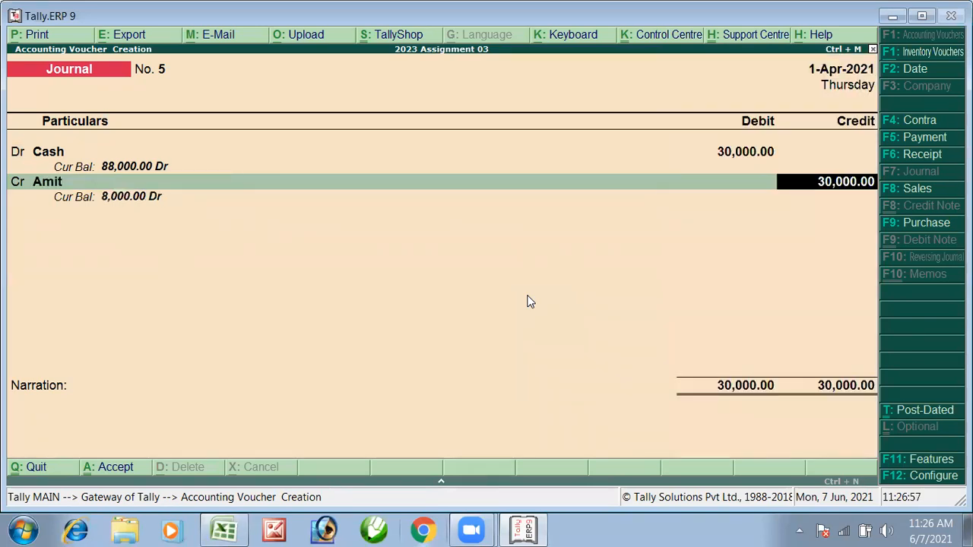
key(Return)
key(Return)
key(Return)
Read the sixth entry in Excel rows 18 and 19 and debit its supplier ledger with 40000 in Tally.ERP 9 journal voucher 6
key(alt+Tab)
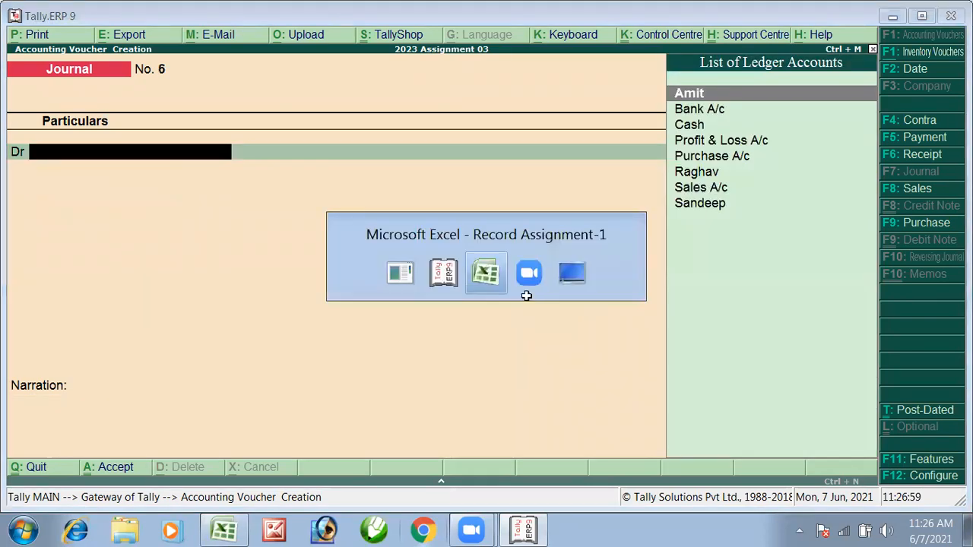
click(349, 381)
click(358, 415)
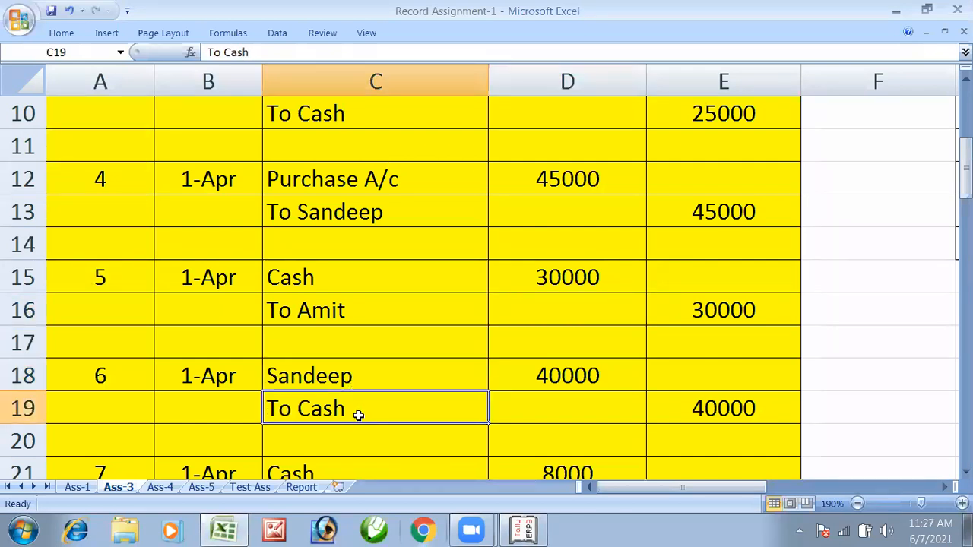
key(alt+Tab)
text(San)
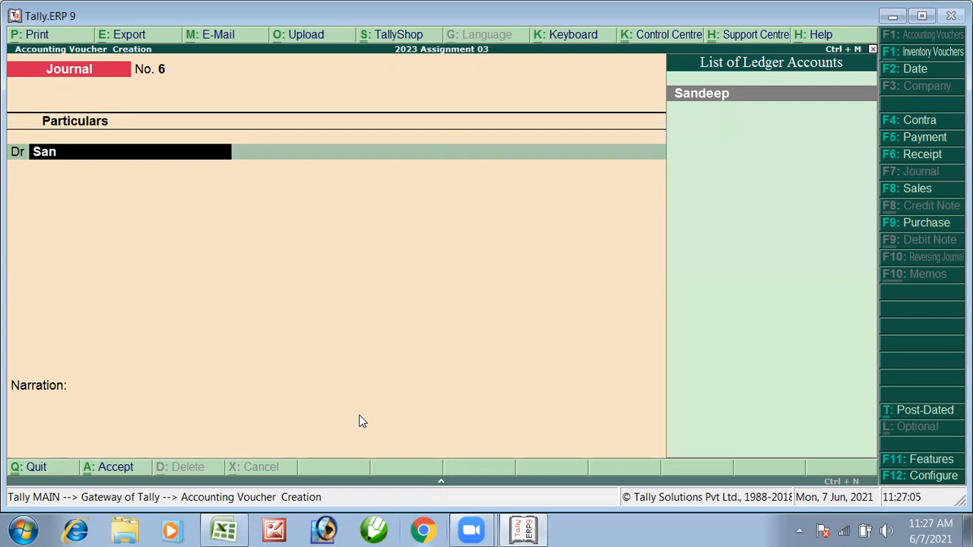
key(Return)
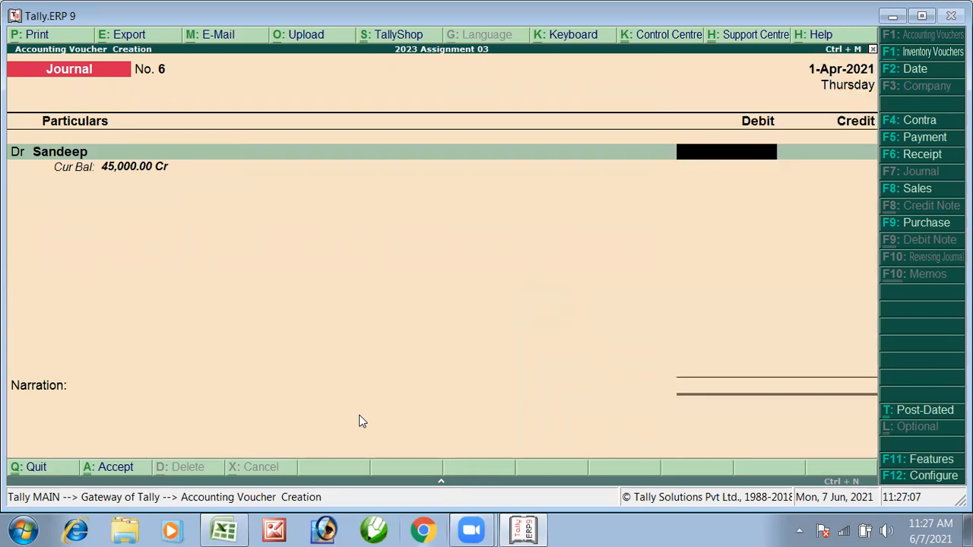
key(alt+Tab)
key(alt+Tab)
text(40000)
key(Return)
Credit Cash with 40000, following row 19 of the Excel sheet, and accept journal voucher 6 without a narration
text(Ca)
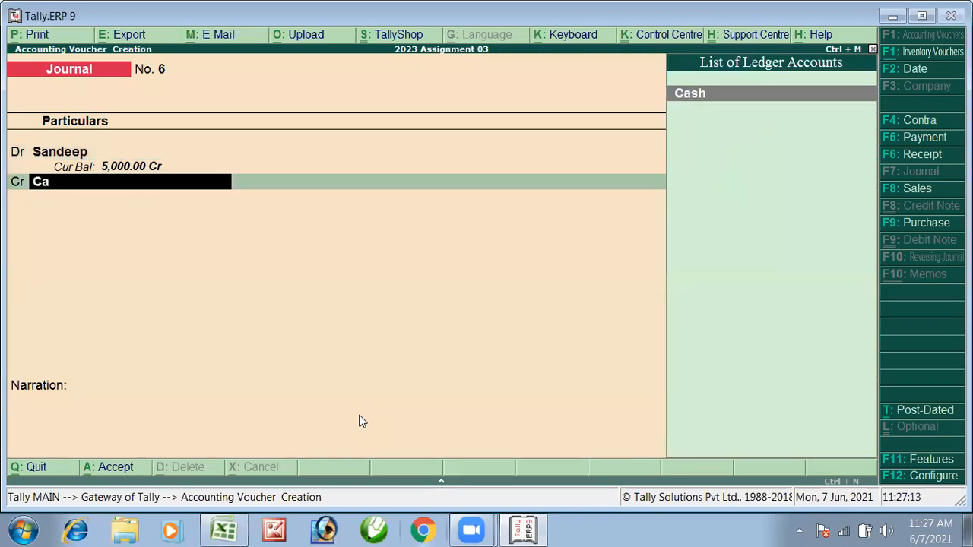
key(Return)
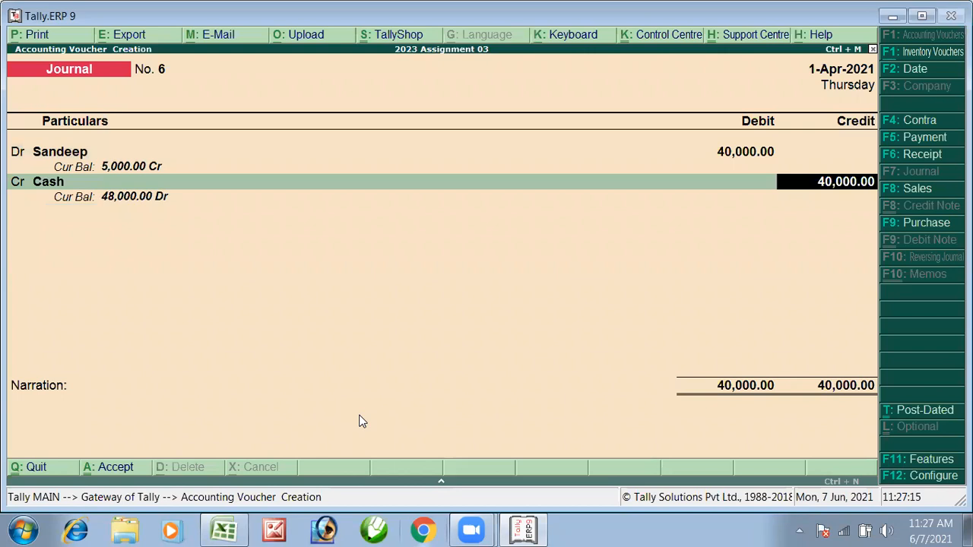
key(Return)
key(Return)
key(Return)
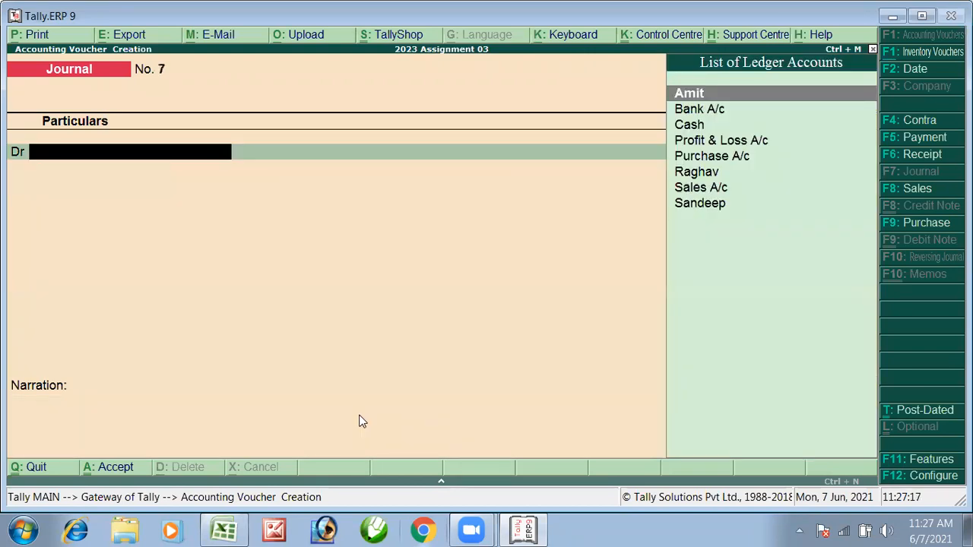
Read the seventh entry in rows 21 and 22 of the Excel sheet and debit Cash with 8000 in Tally.ERP 9 journal voucher 7
key(alt+Tab)
scroll(335, 397, down, 1)
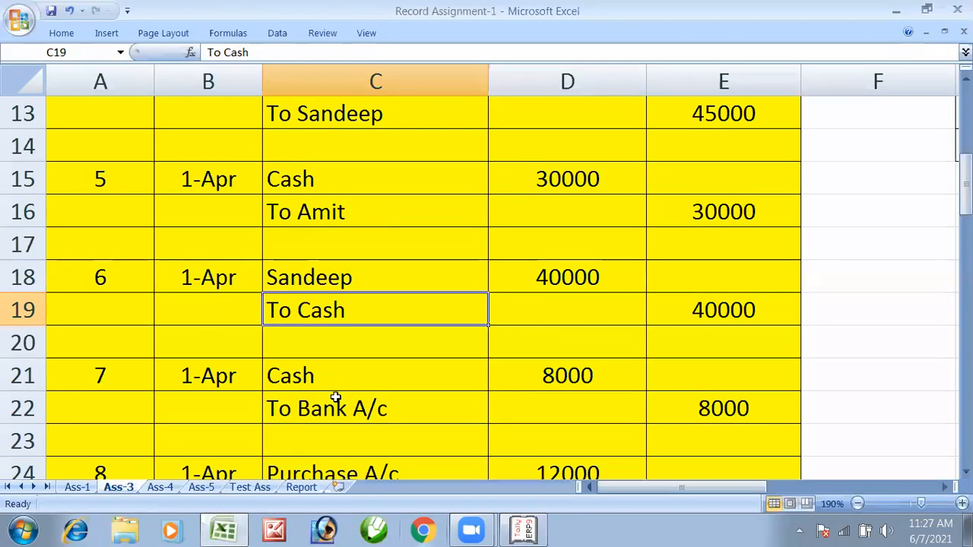
scroll(335, 396, down, 1)
click(321, 275)
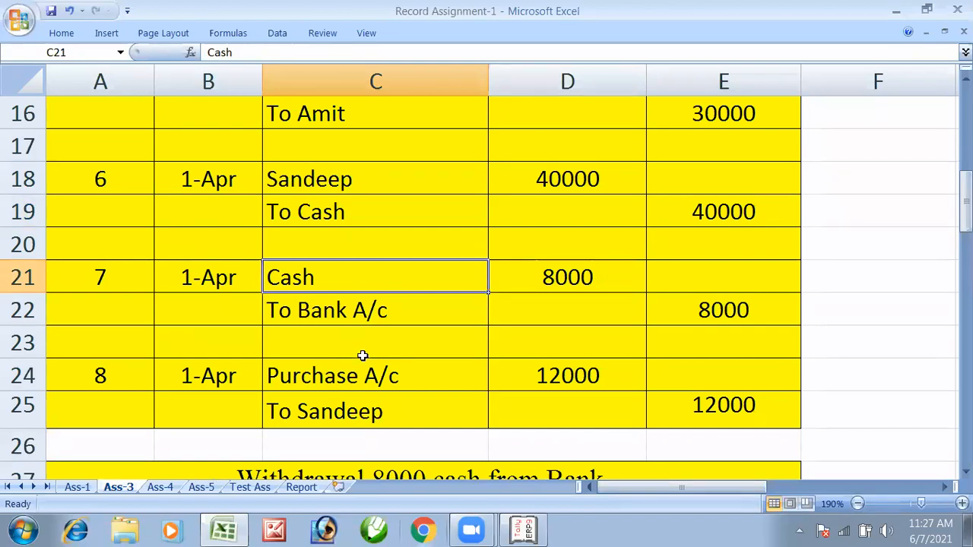
key(alt+Tab)
text(Cash)
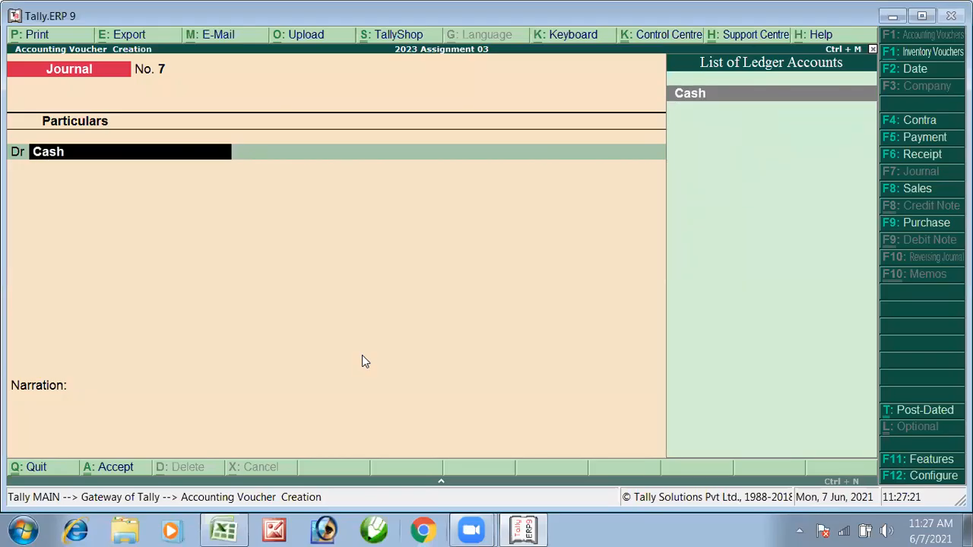
key(Return)
text(8000)
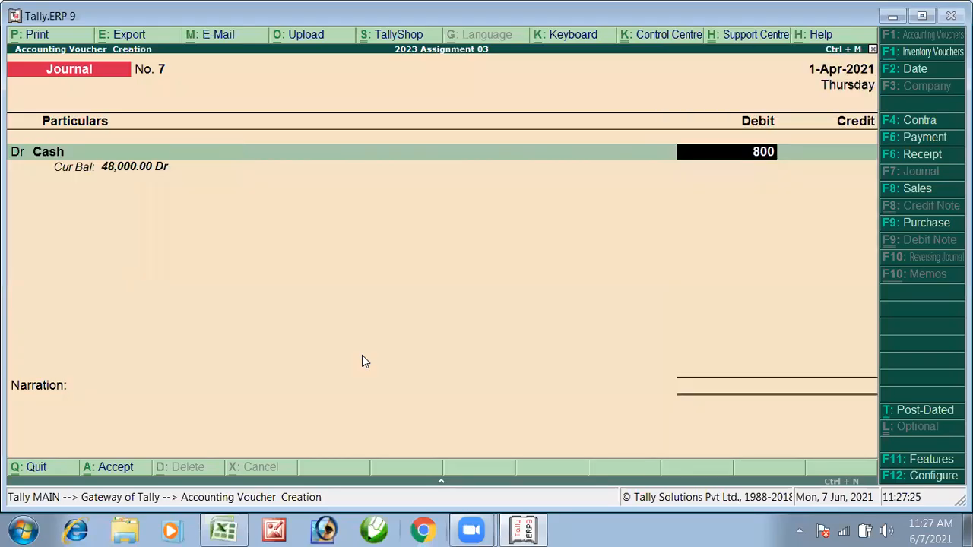
key(Return)
Credit Bank A/c with 8000 and accept journal voucher 7 without a narration
text(Bank)
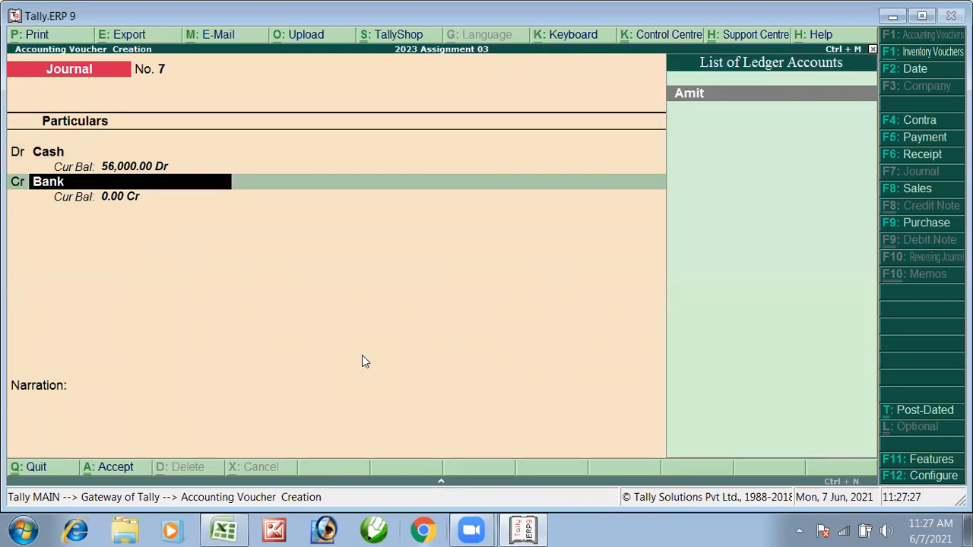
key(Return)
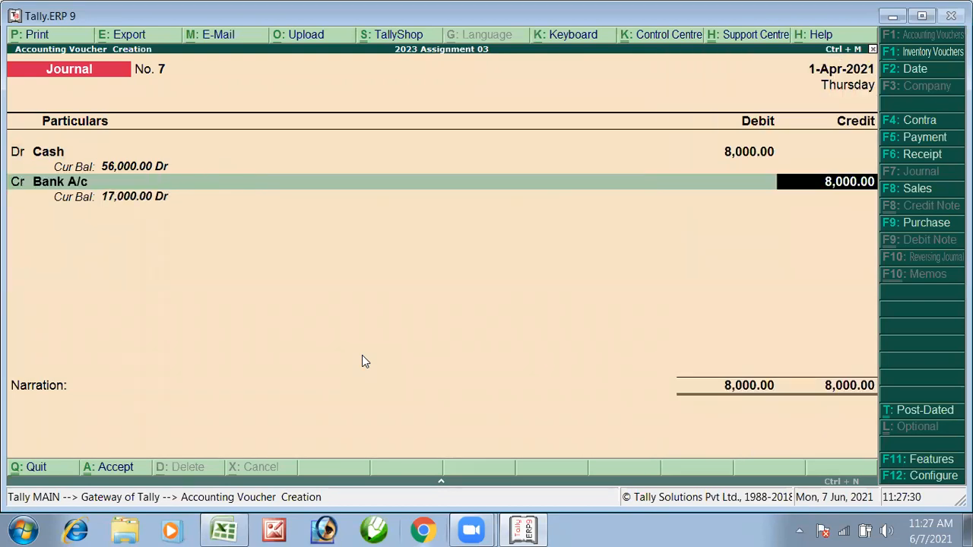
key(Return)
key(Return)
key(Return)
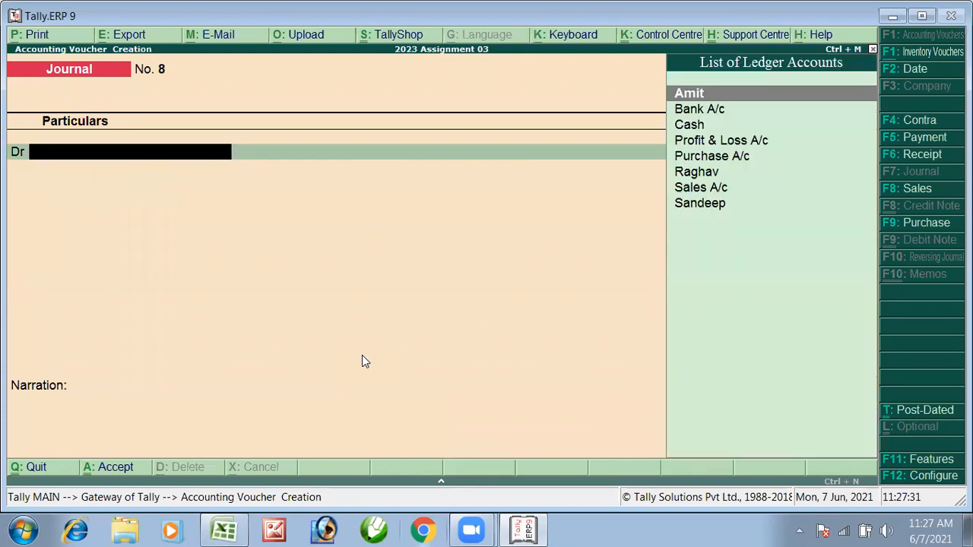
Read the eighth entry in rows 24 and 25 of the Excel sheet and debit Purchase A/c with 12000 in Tally.ERP 9 journal voucher 8
key(alt+Tab)
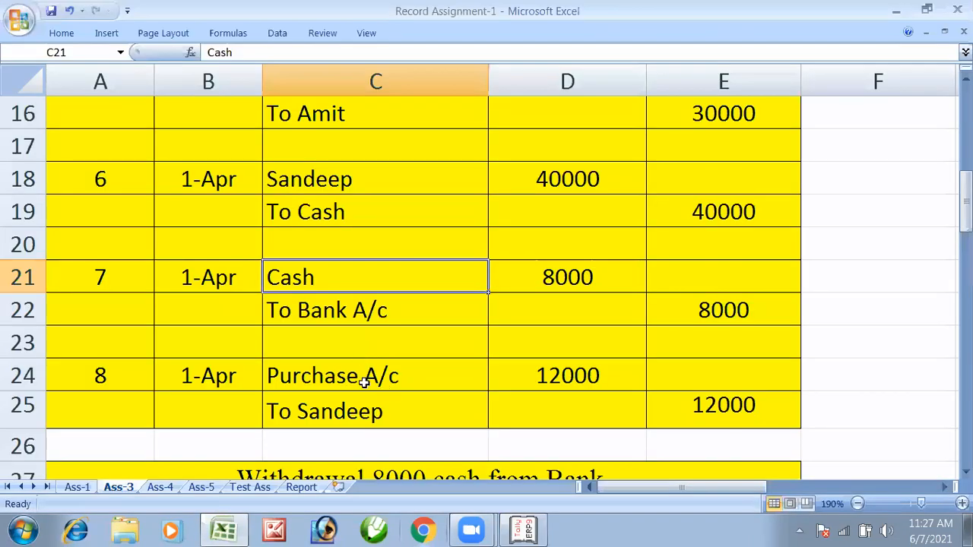
click(367, 379)
click(361, 402)
key(alt+Tab)
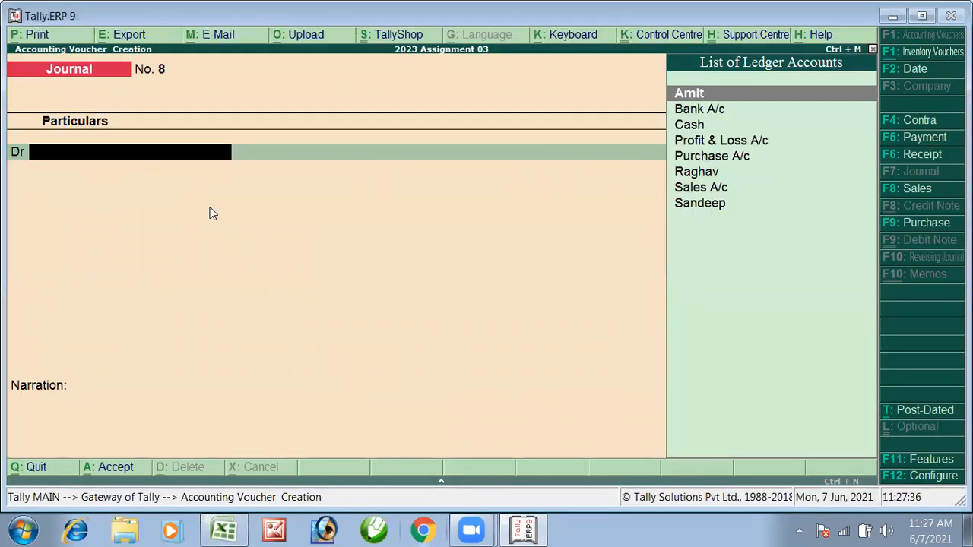
text(Pu)
key(Return)
key(alt+Tab)
key(alt+Tab)
text(12,00)
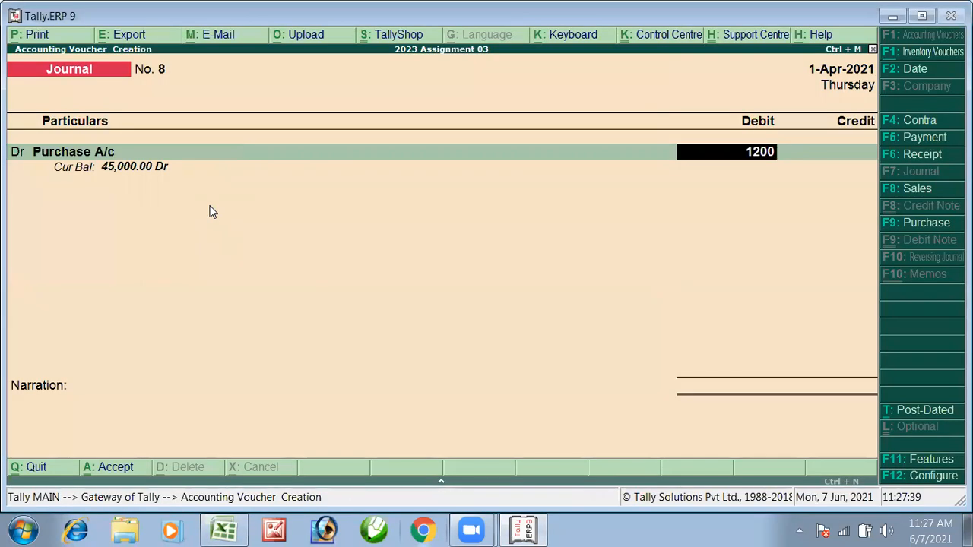
text(0)
key(Return)
Credit the supplier ledger named in row 25 of the Excel sheet with 12000 and accept journal voucher 8 without a narration
key(Return)
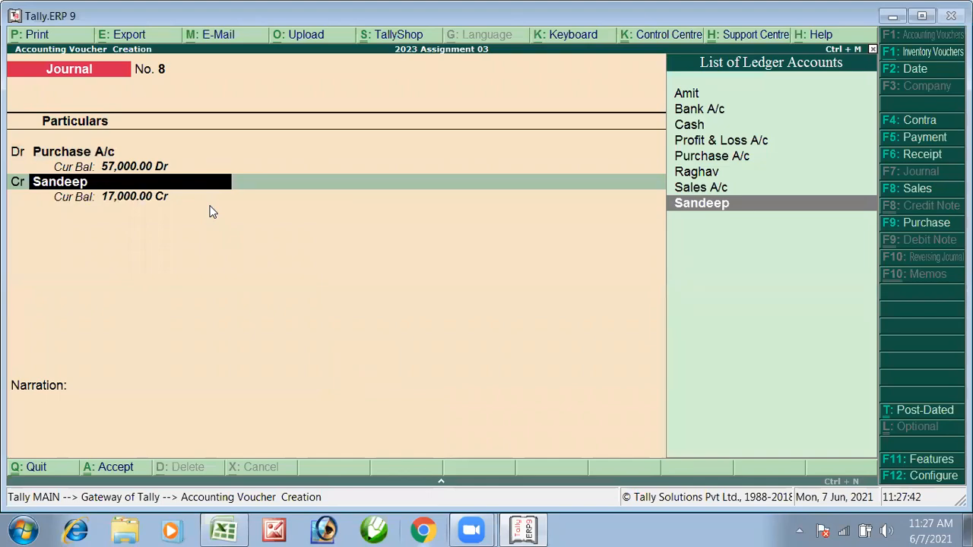
key(Return)
key(alt+Tab)
key(alt+Tab)
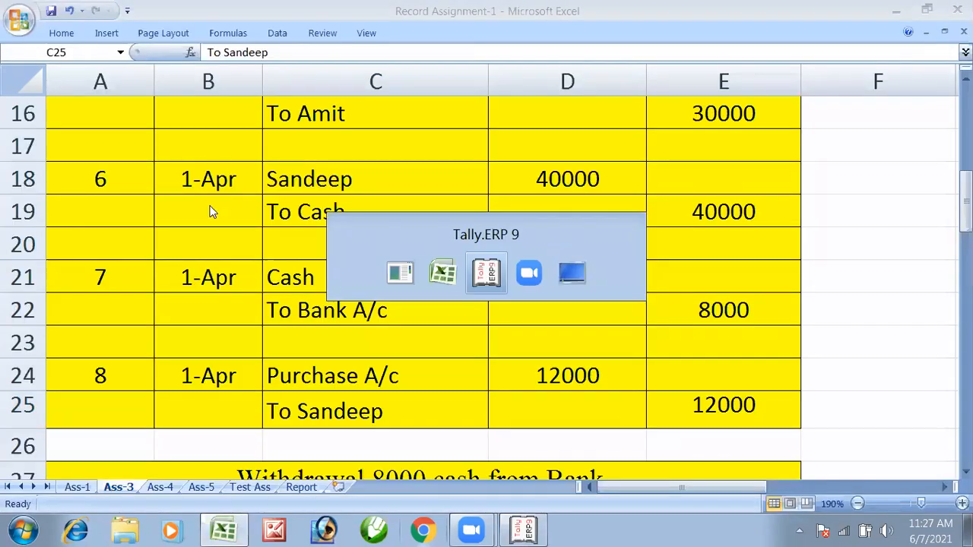
key(Return)
key(Return)
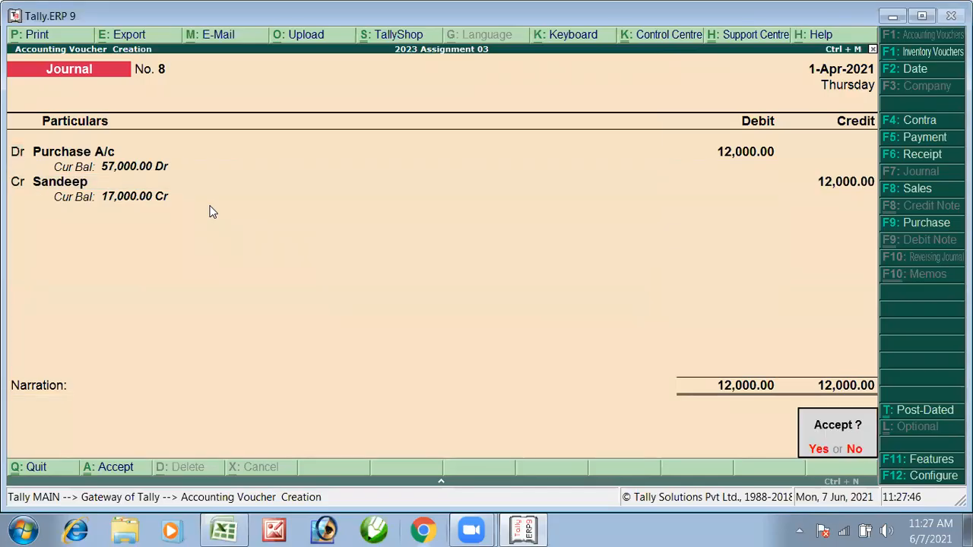
key(Return)
Switch to the Excel sheet and read the ninth transaction and its journal entry in rows 27 to 29
key(alt+Tab)
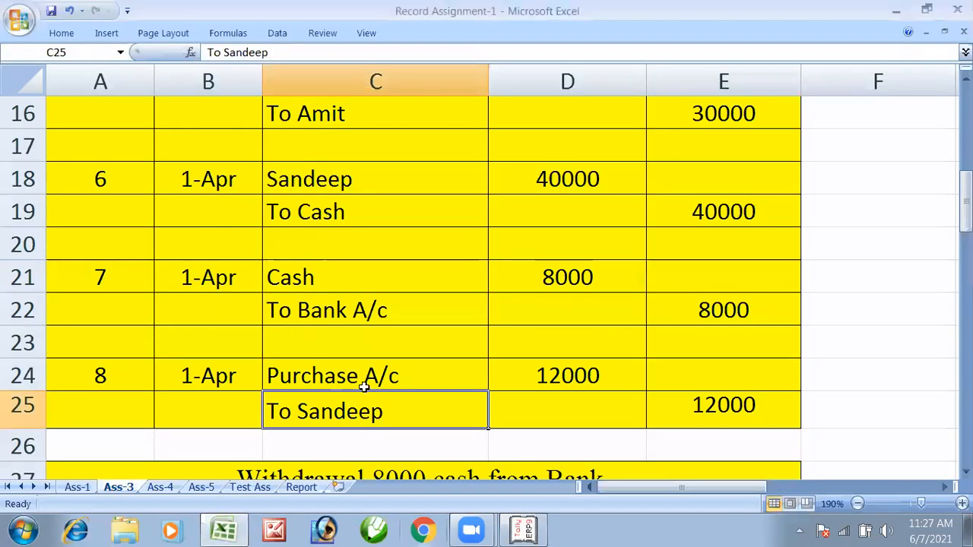
click(364, 387)
scroll(382, 398, down, 2)
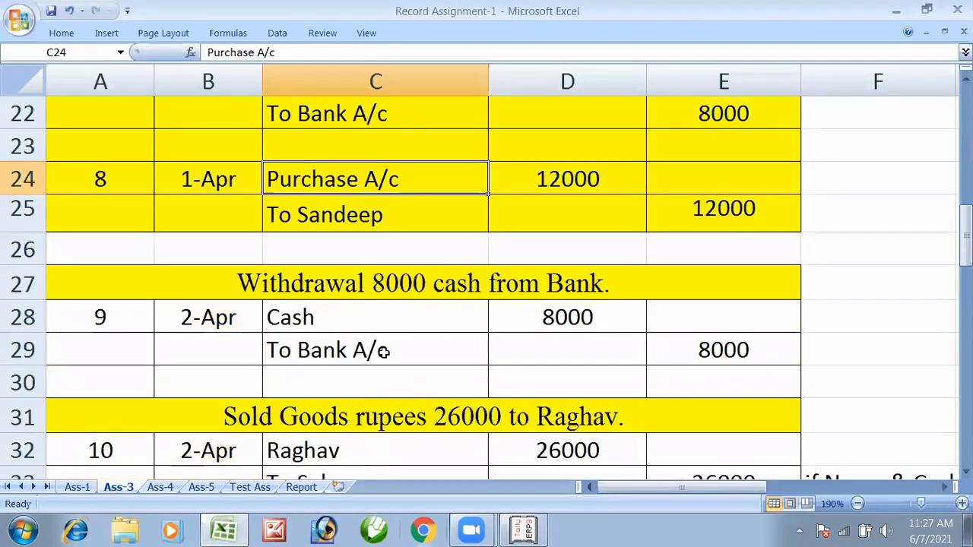
click(383, 289)
scroll(374, 318, down, 1)
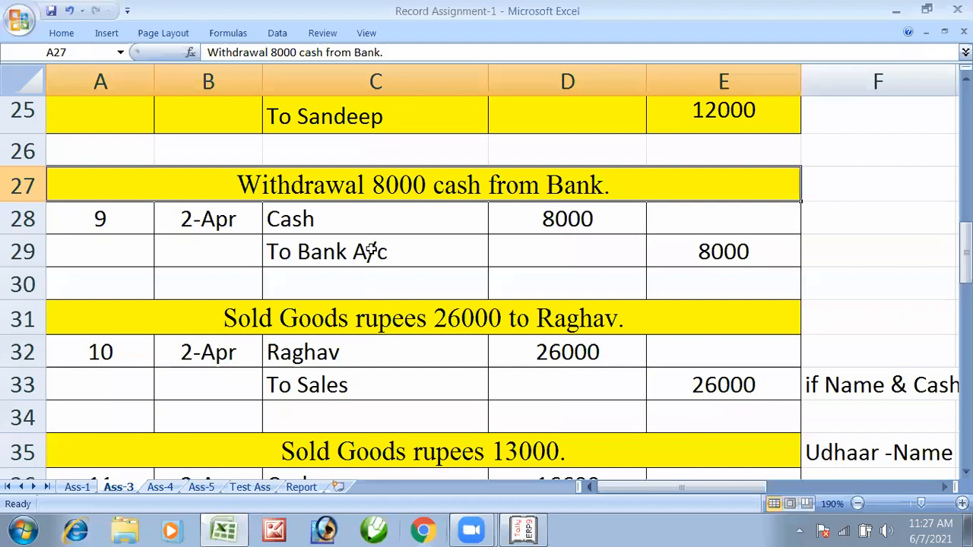
click(362, 221)
click(383, 237)
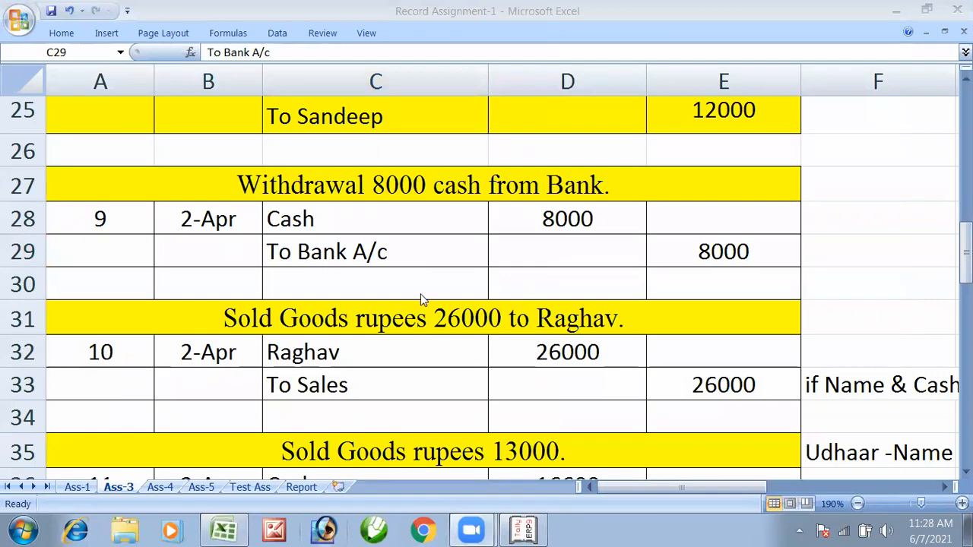
Check the empty journal voucher 9 in Tally.ERP 9 and review the seventh entry in rows 21 and 22 of the Excel sheet
key(alt+Tab)
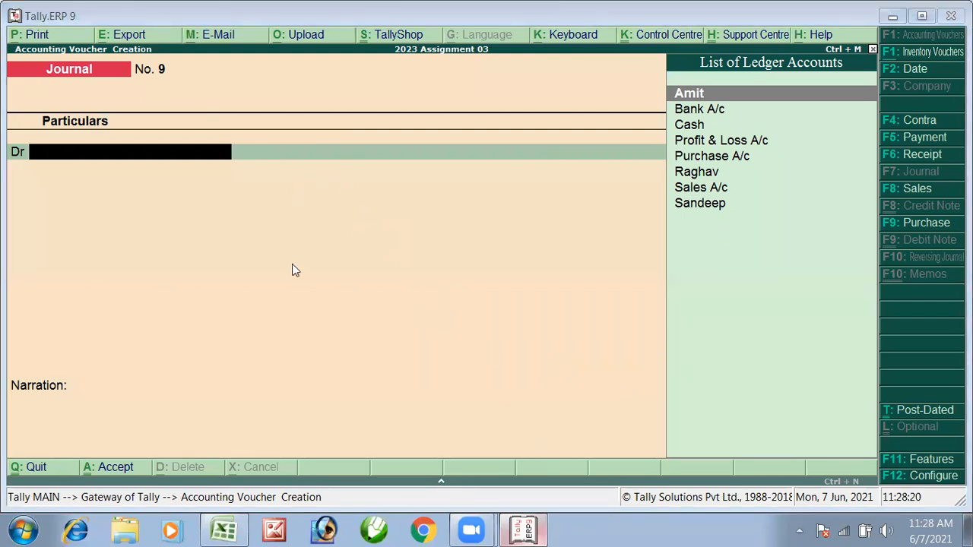
key(alt+Tab)
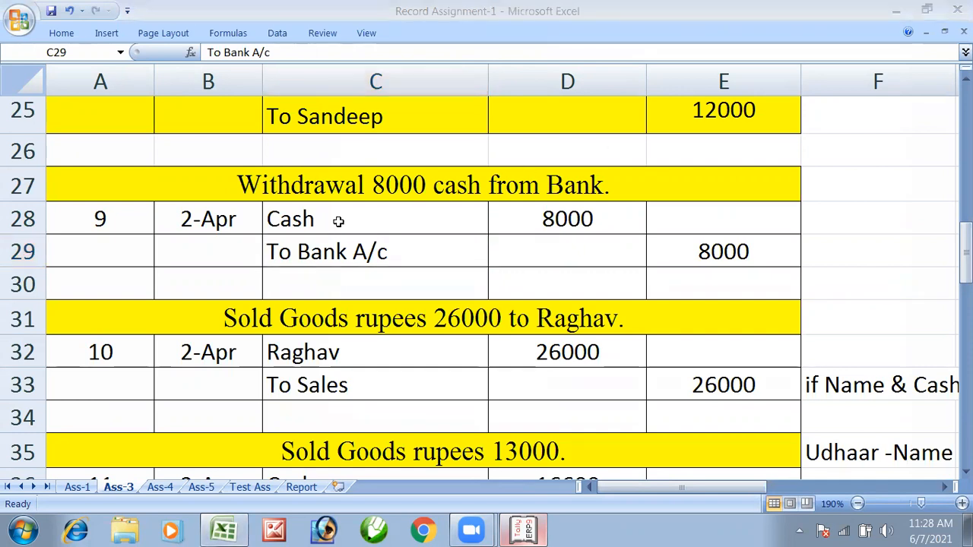
scroll(337, 217, up, 2)
click(298, 278)
click(304, 200)
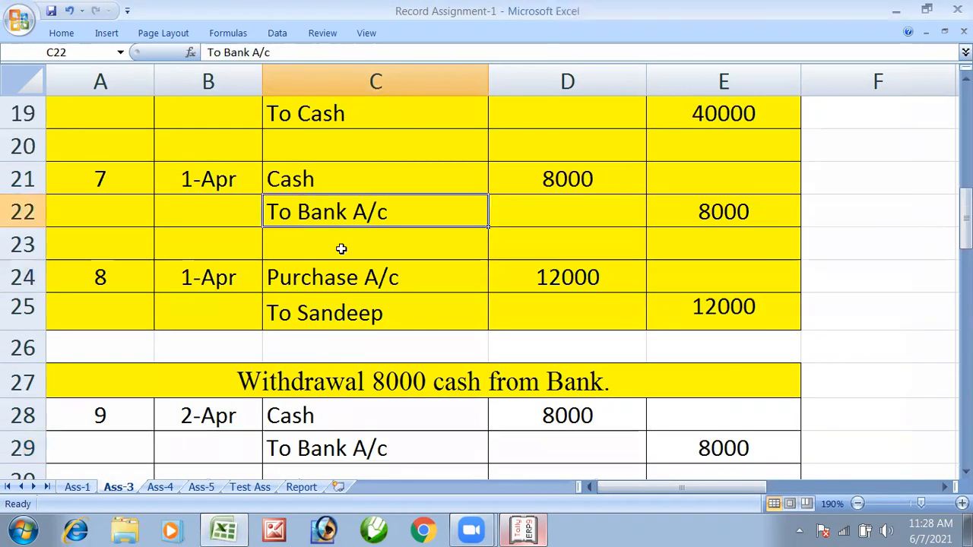
click(897, 13)
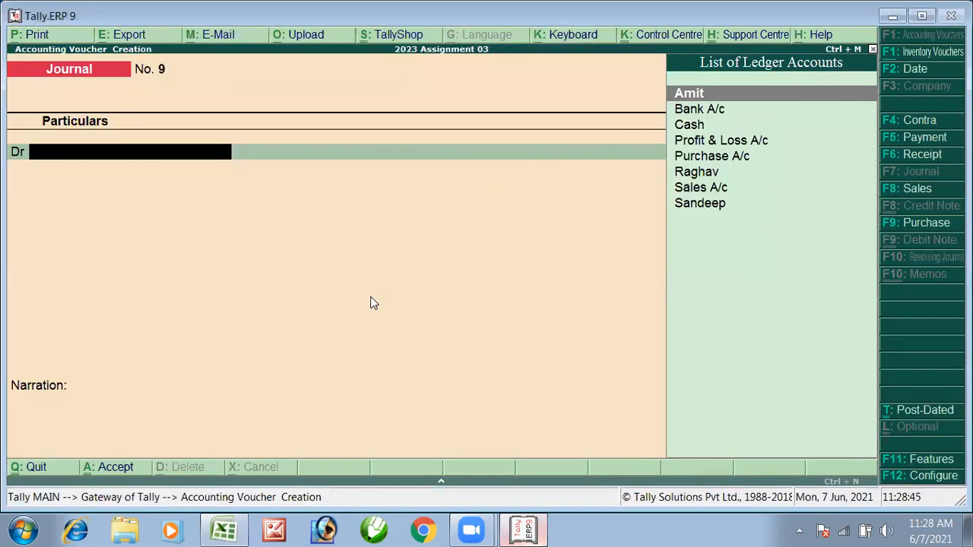
key(ctrl+m)
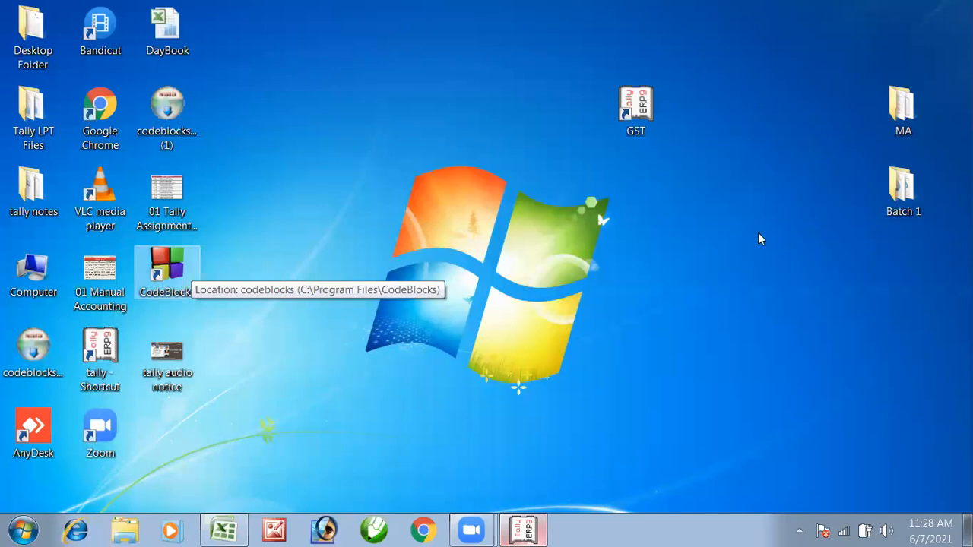
key(g)
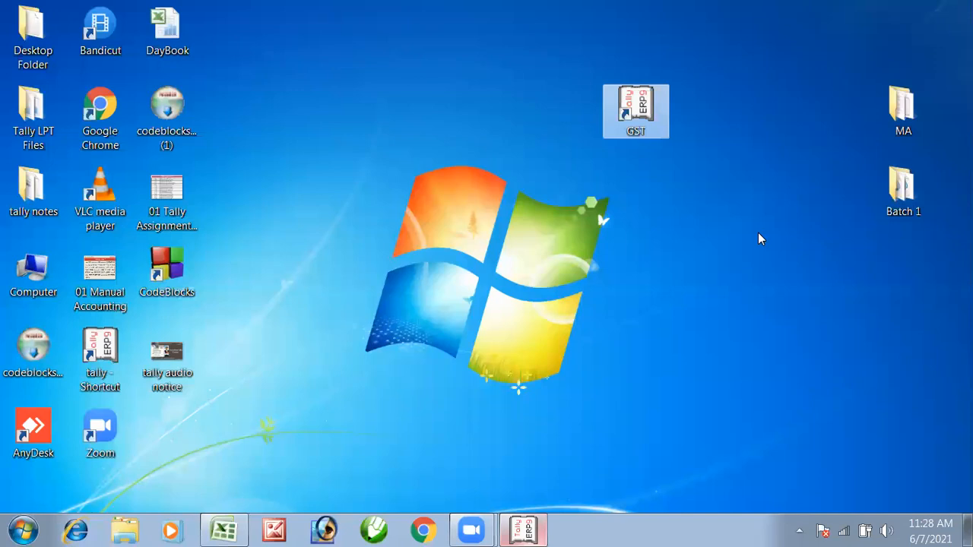
click(580, 82)
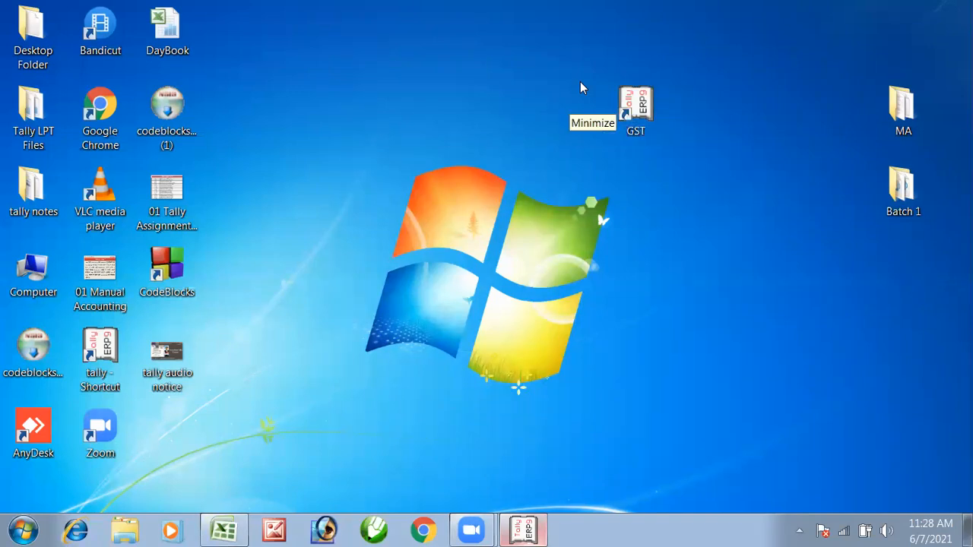
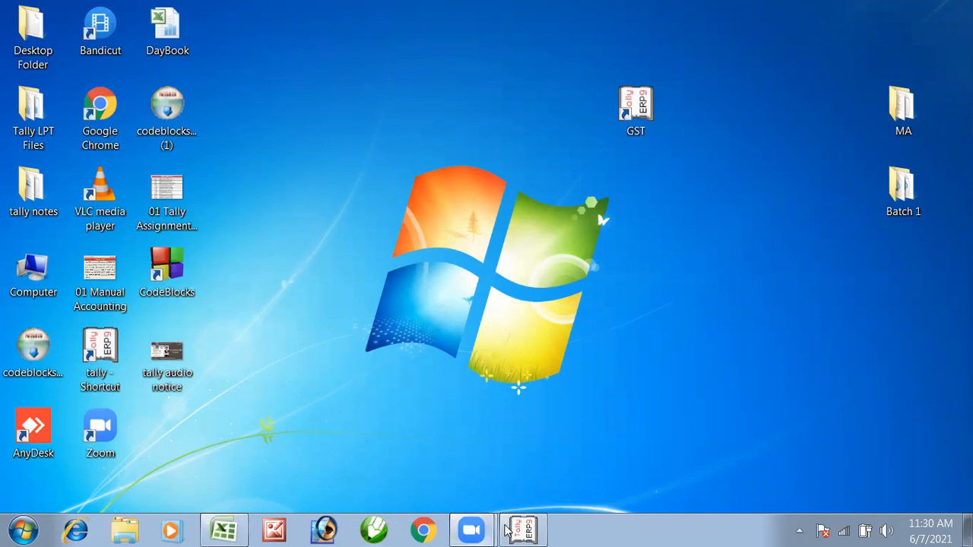
key(alt+Tab)
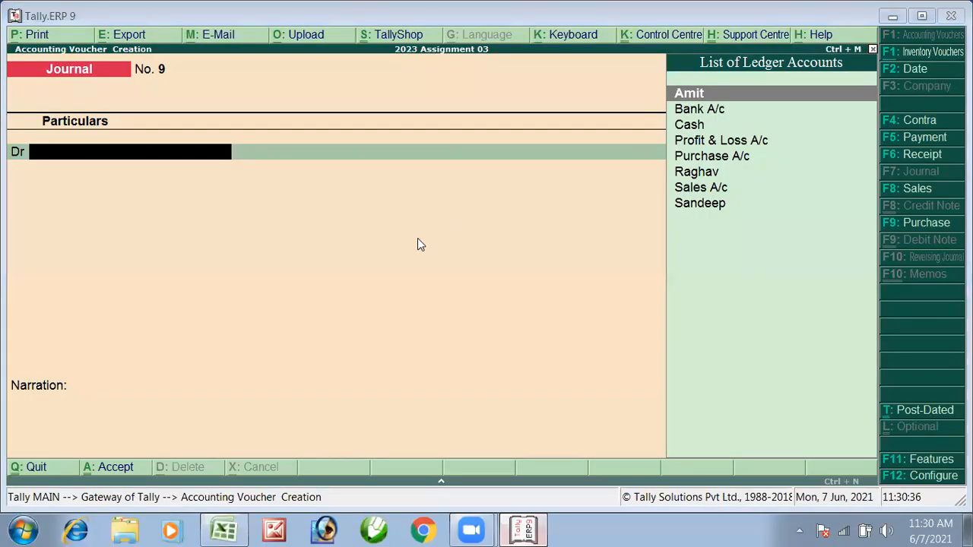
Compare the seventh entry in rows 21 and 22 of the Excel sheet with the ninth entry in rows 28 and 29
click(241, 529)
click(263, 288)
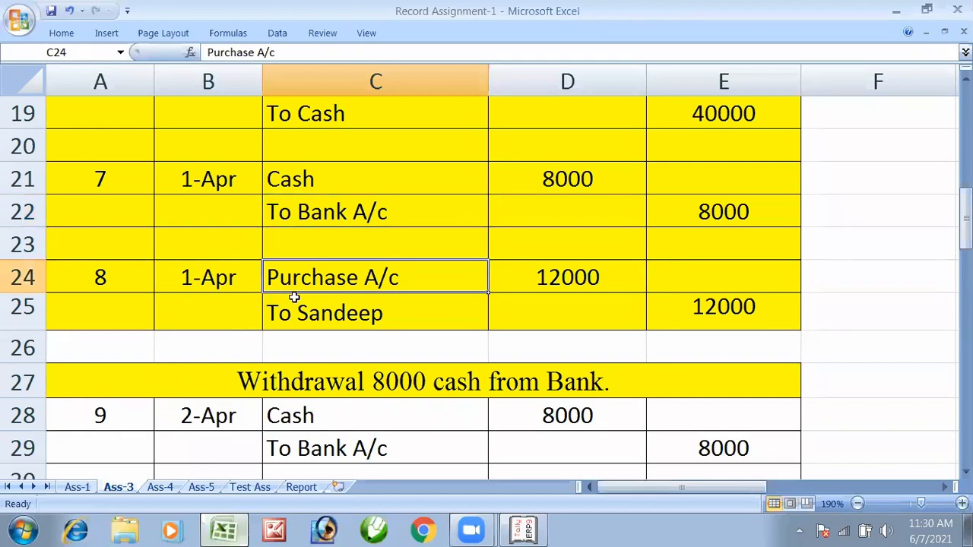
scroll(294, 298, down, 1)
click(335, 291)
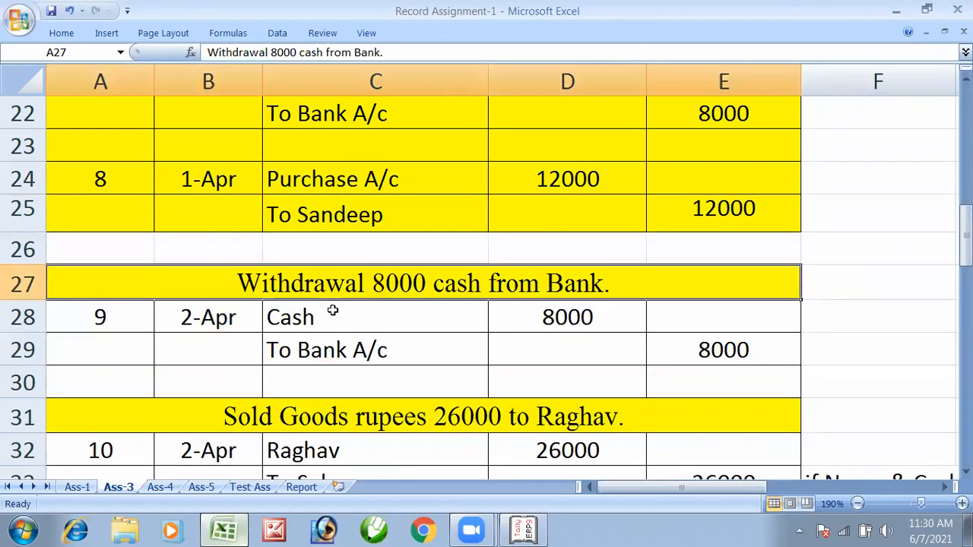
scroll(332, 310, up, 2)
click(289, 282)
scroll(295, 339, down, 2)
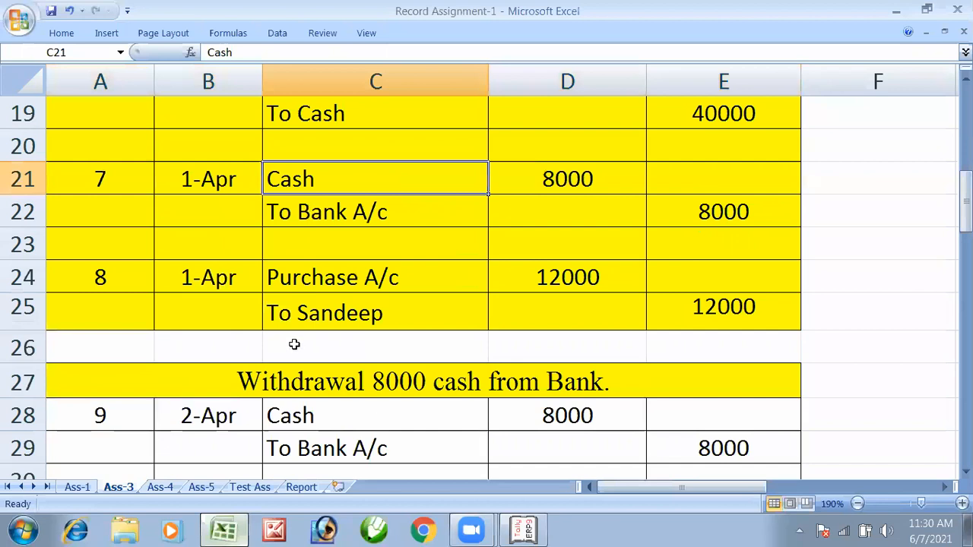
click(319, 319)
scroll(319, 304, up, 2)
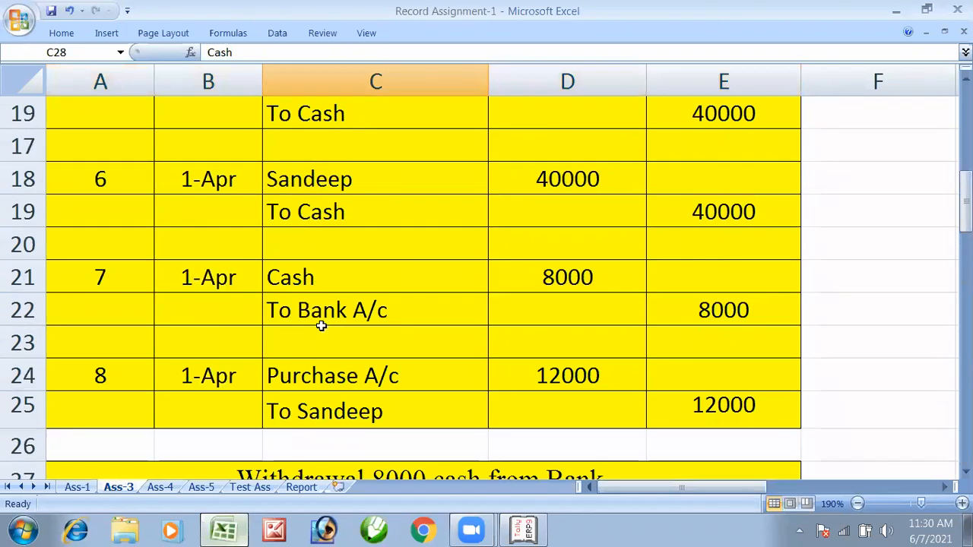
click(304, 280)
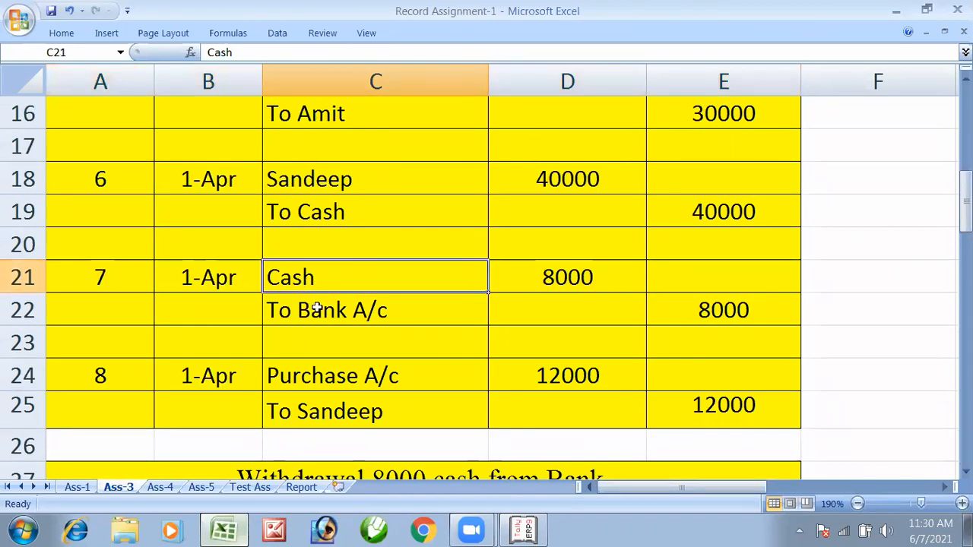
click(321, 311)
scroll(338, 354, down, 1)
scroll(341, 361, down, 2)
click(327, 222)
click(349, 255)
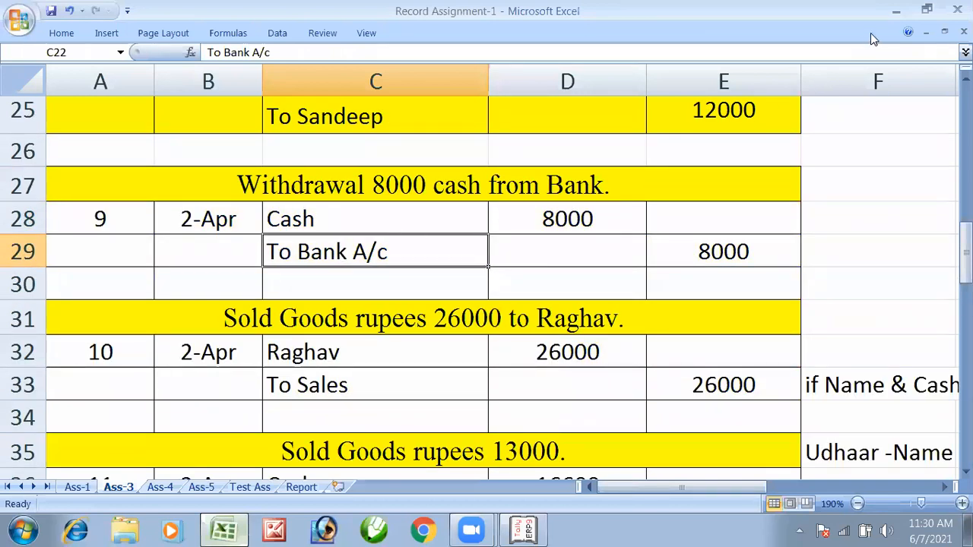
Open the presentation Tally PPT 12 Rule2 Assignment 3 from the Online Tally folder on Local Disk (F:)
click(894, 11)
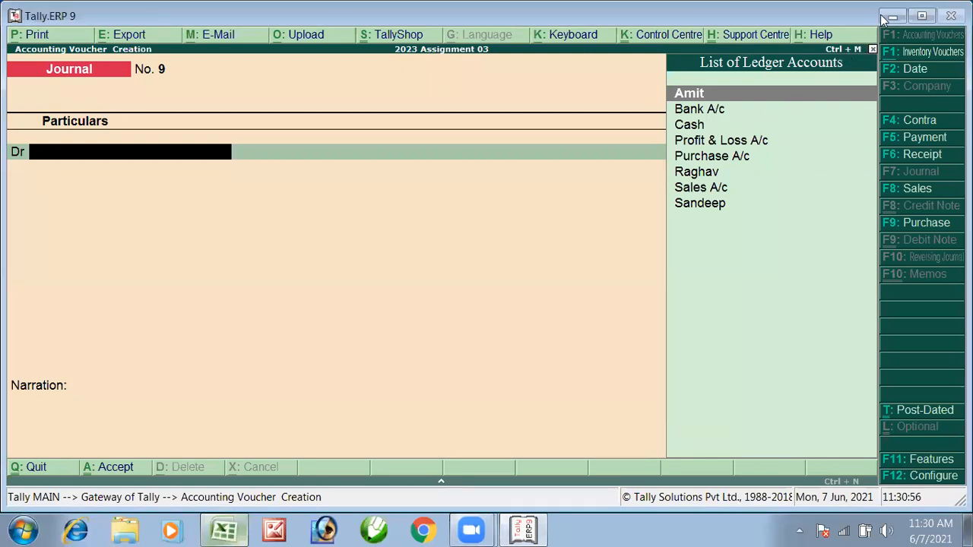
click(888, 17)
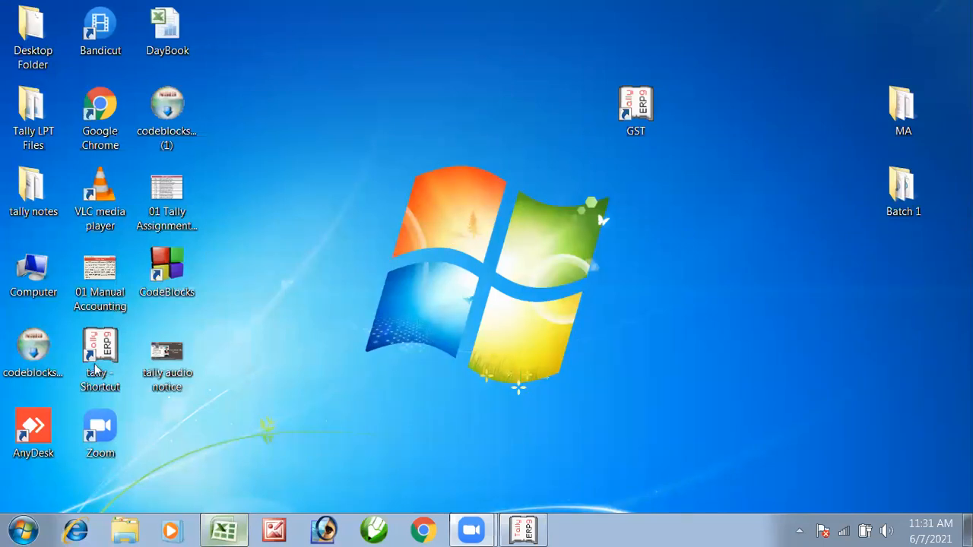
click(23, 530)
click(318, 265)
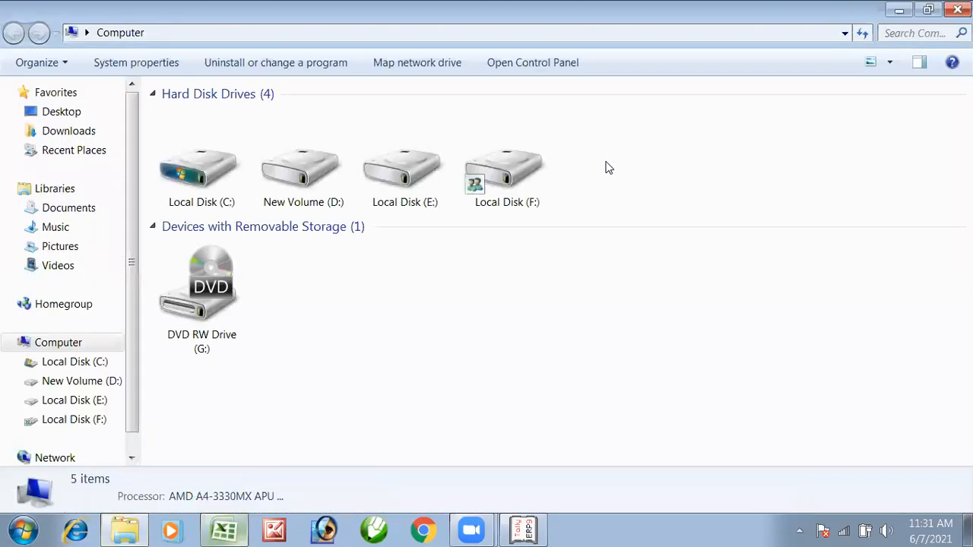
double_click(530, 163)
double_click(723, 109)
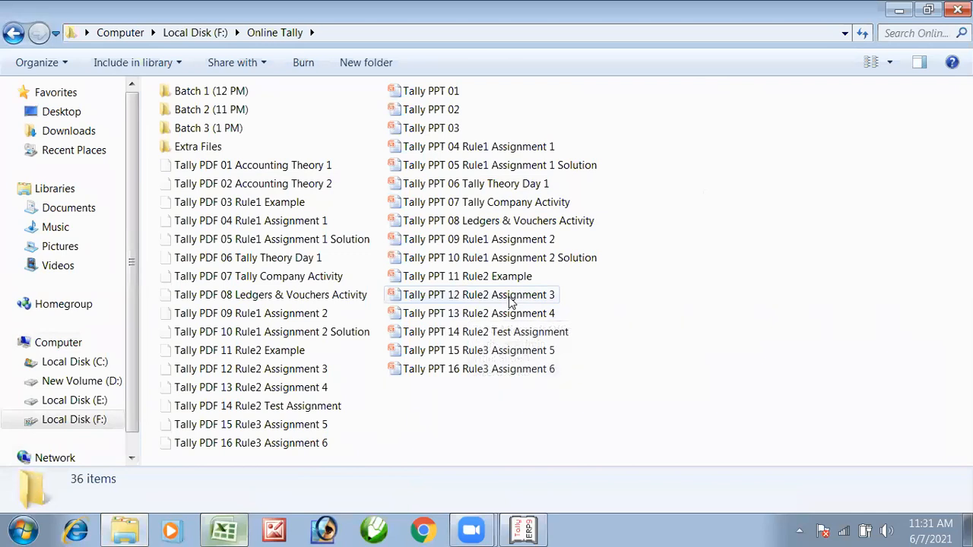
double_click(511, 301)
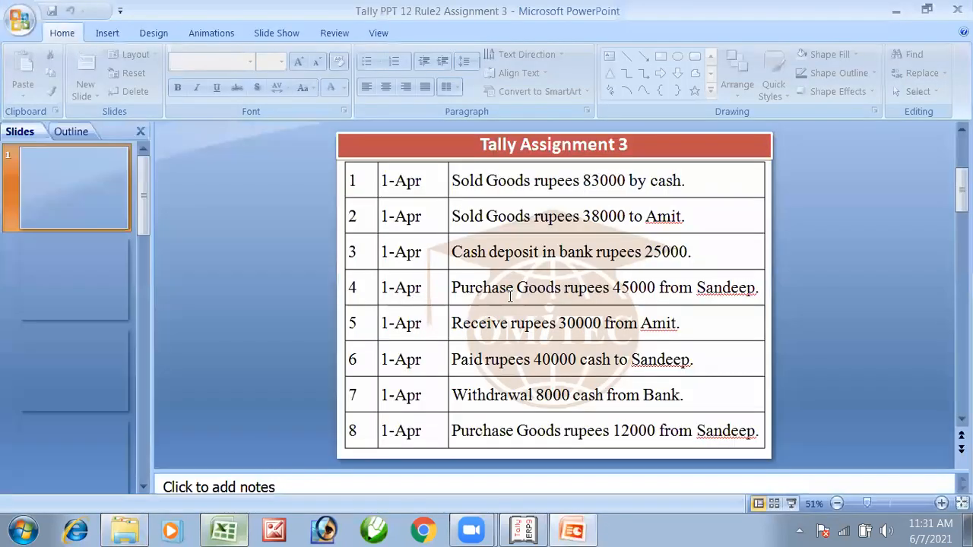
Read transaction 7 on the first Tally Assignment 3 slide and show slide 2 with transactions 9 to 15
drag(525, 396, 638, 395)
click(561, 401)
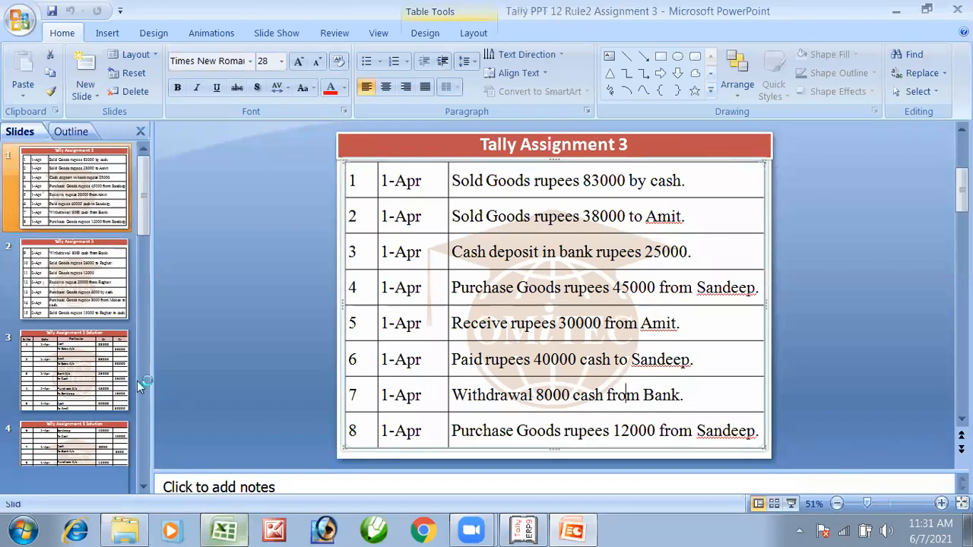
click(84, 300)
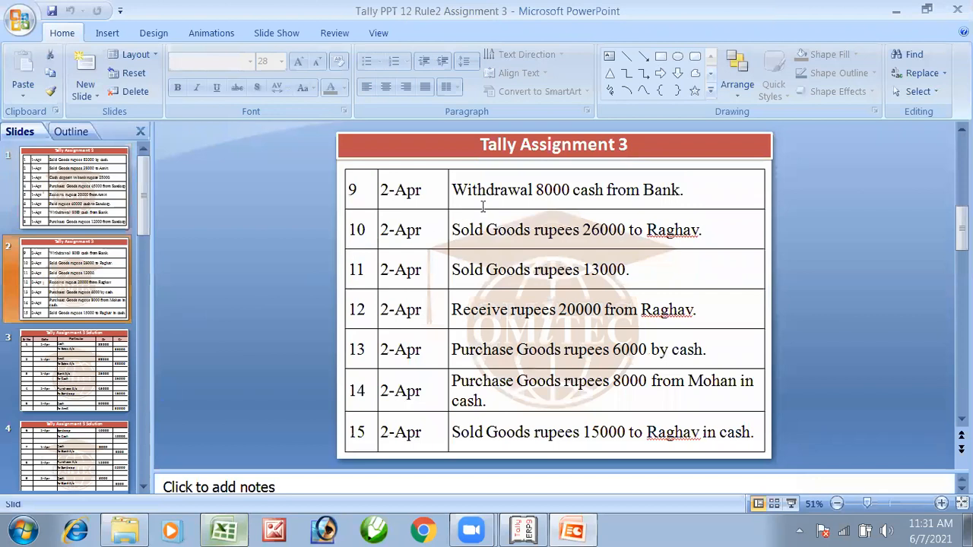
Read transaction 9, the 8000 cash withdrawal, on slide 2, minimize the presentation and switch to the Excel sheet
drag(453, 190, 600, 194)
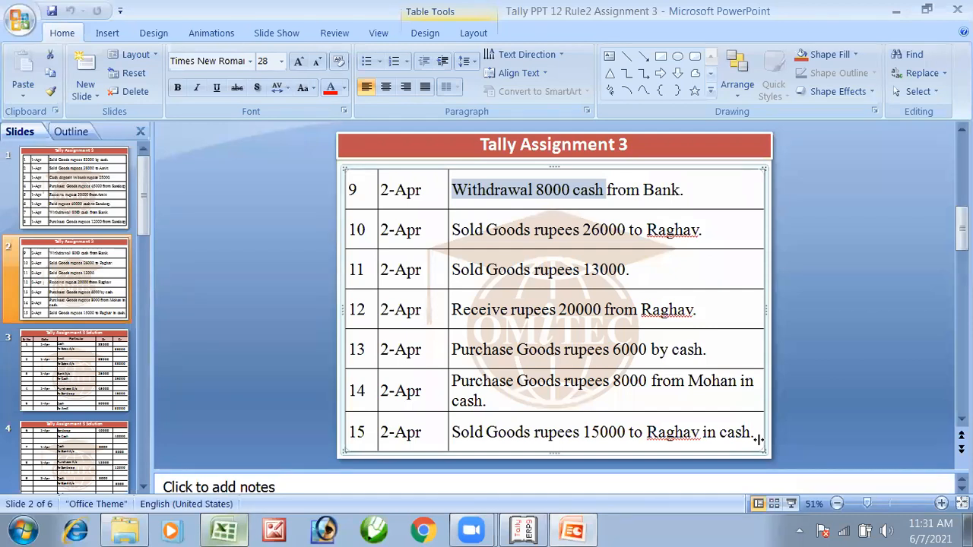
click(888, 14)
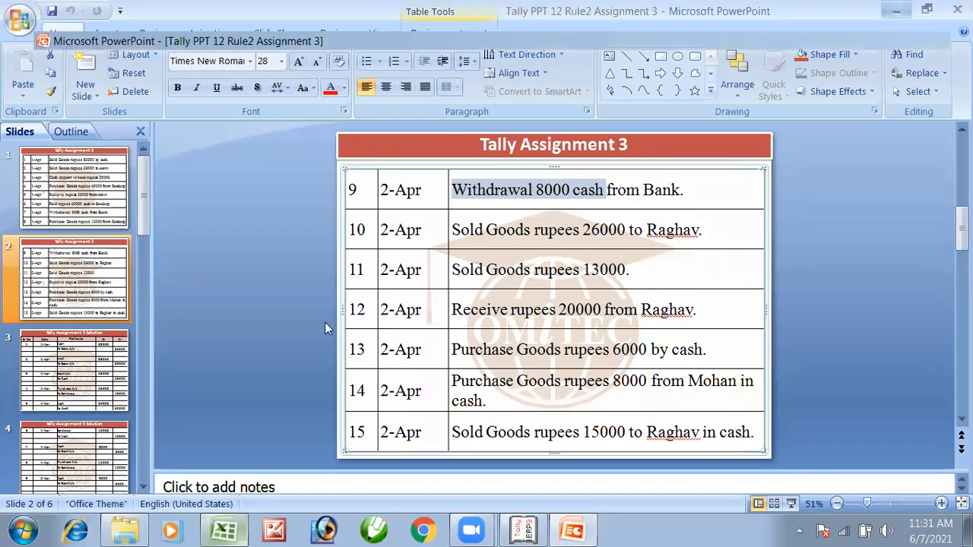
key(alt+Tab)
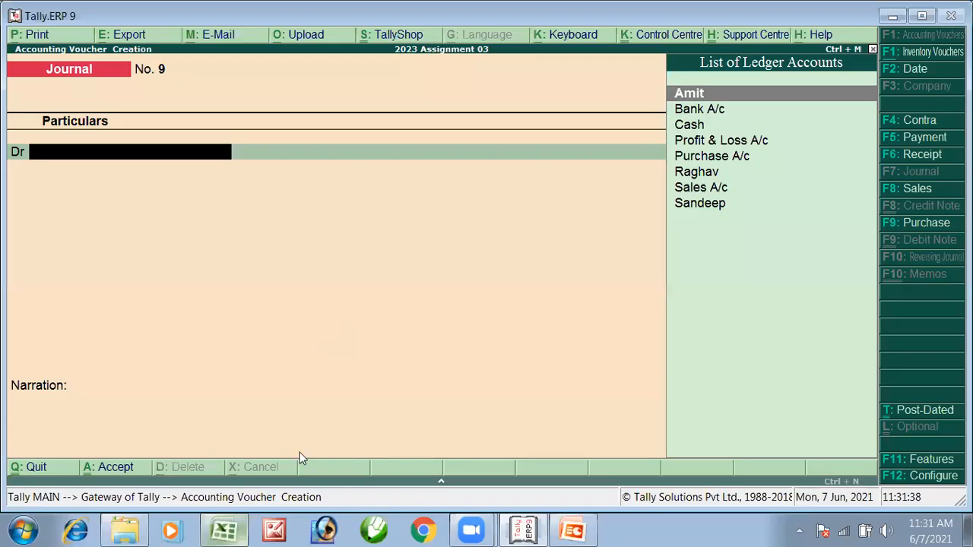
click(225, 530)
Review entries 7 and 8 in rows 21 to 25 and the transaction heading in row 27 of the Ass-3 sheet
ctrl+scroll(264, 307, down, 3)
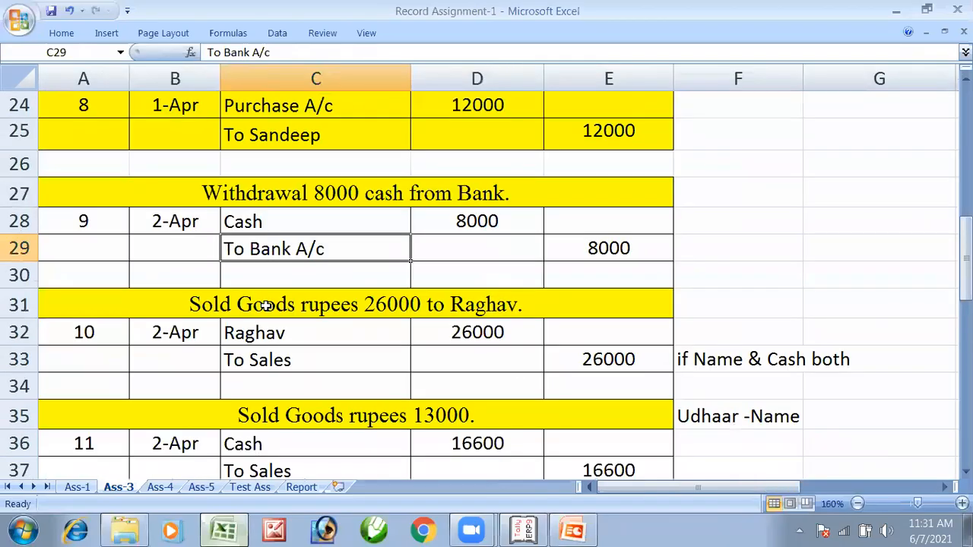
scroll(265, 307, up, 2)
click(256, 220)
drag(77, 204, 545, 228)
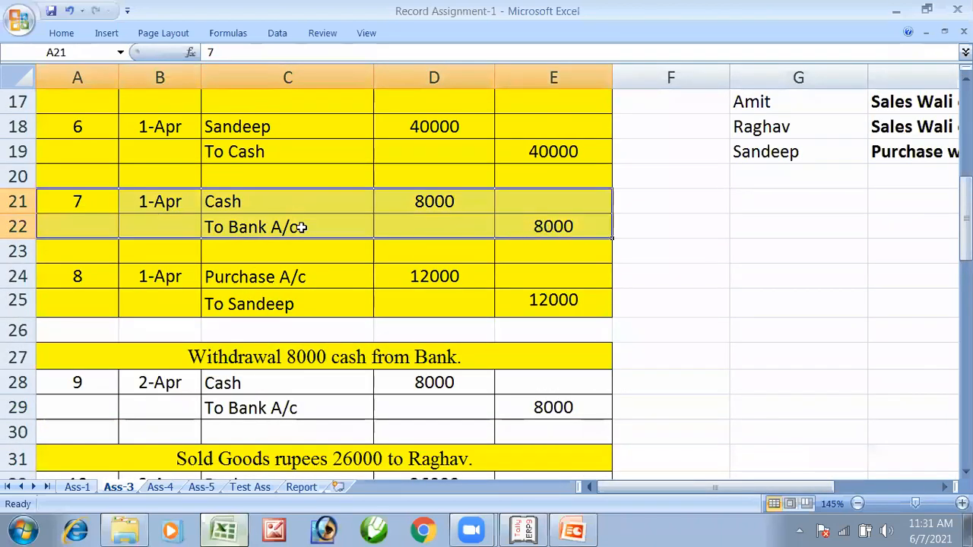
click(302, 227)
click(145, 282)
click(254, 280)
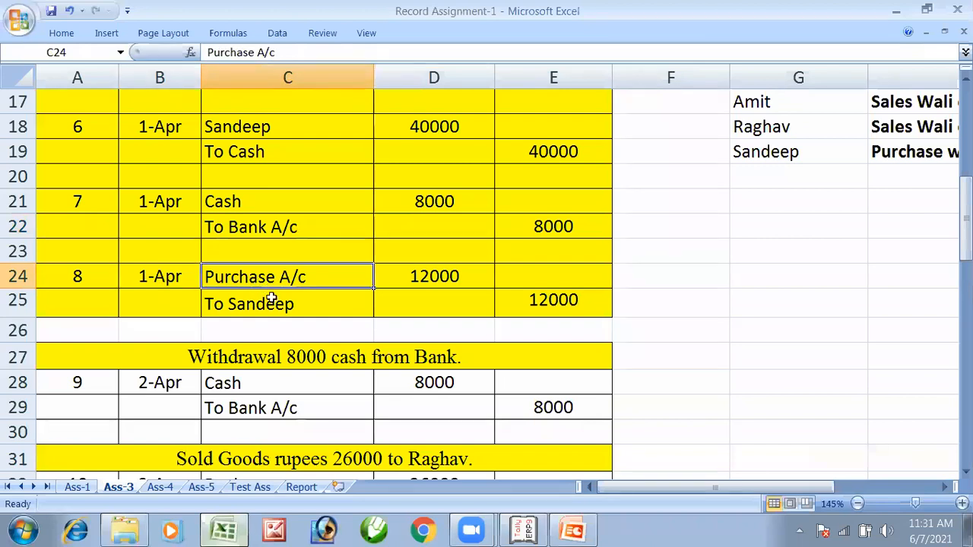
click(268, 301)
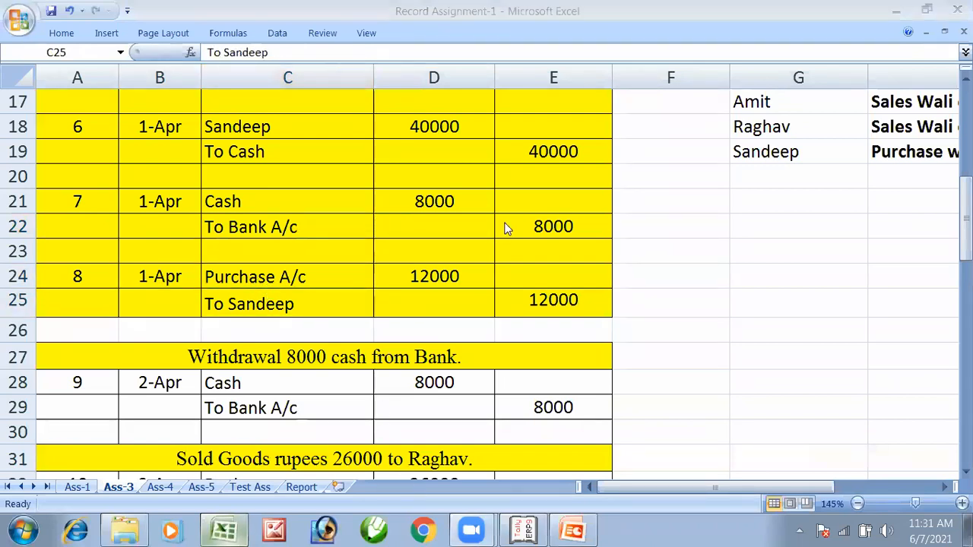
click(302, 360)
In Tally.ERP 9 journal voucher 9, debit Cash with 8000 according to entry 9 of the Excel sheet
key(alt+Tab)
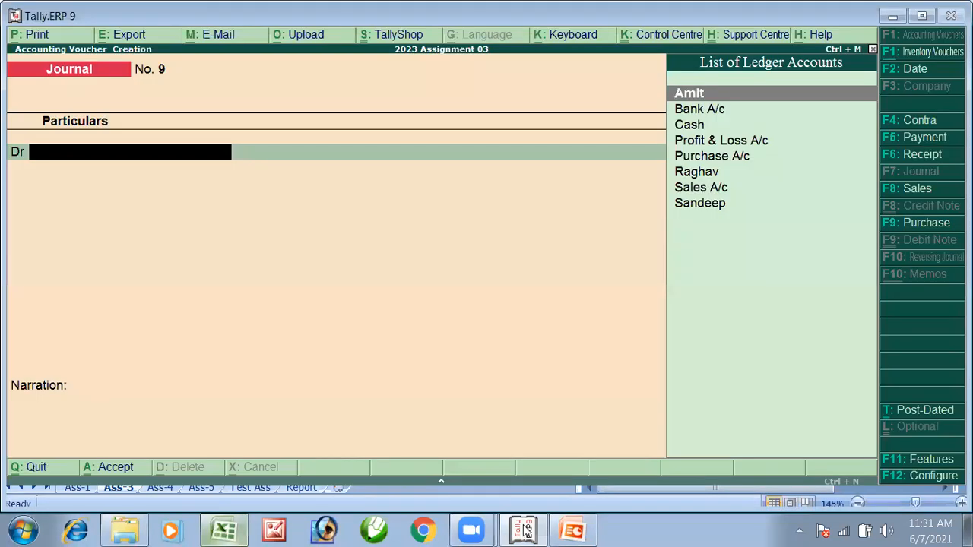
key(alt+Tab)
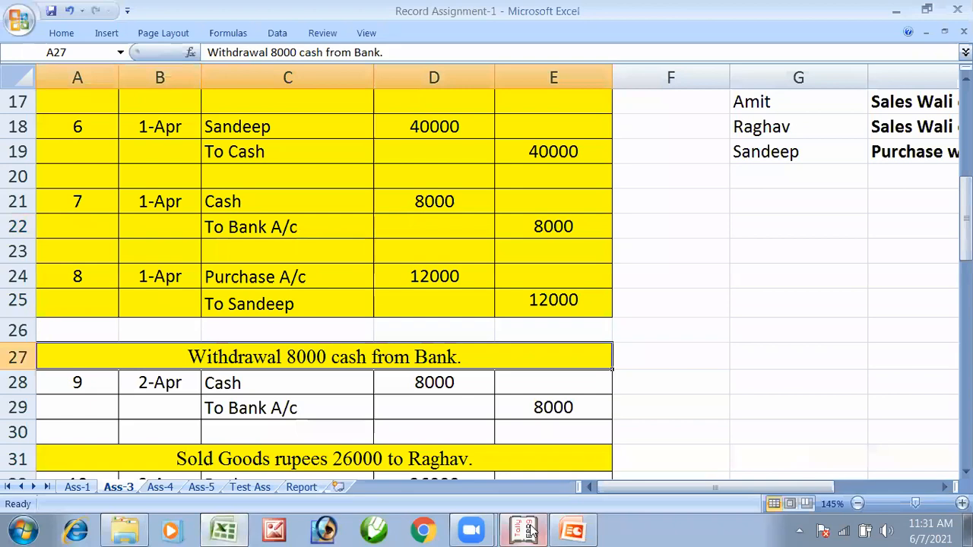
key(alt+Tab)
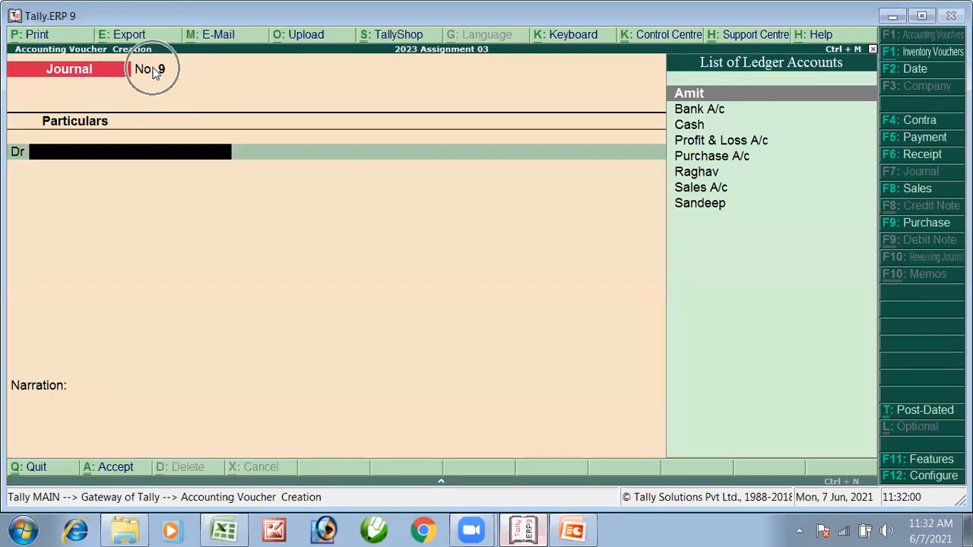
key(alt+Tab)
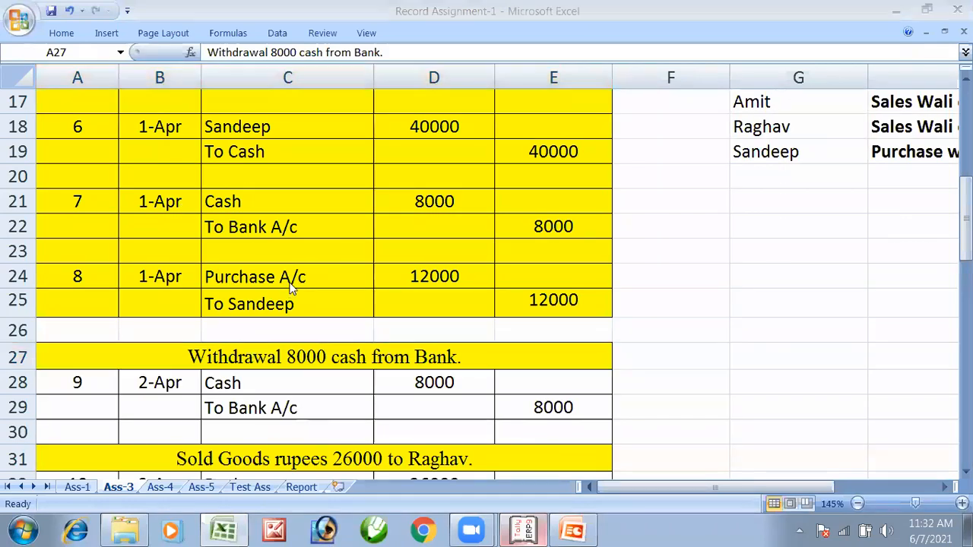
key(alt+Tab)
text(Ca)
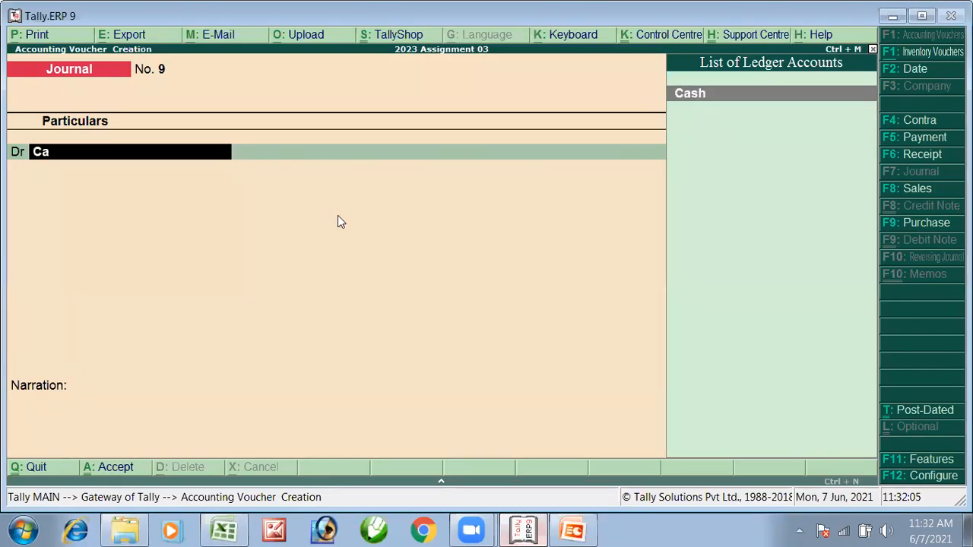
key(Return)
key(alt+Tab)
key(alt+Tab)
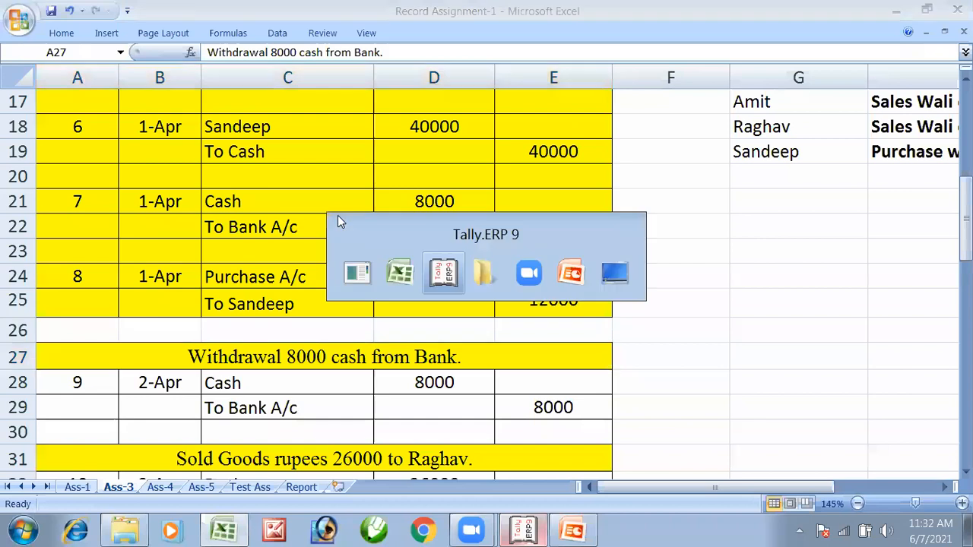
text(8000)
key(Return)
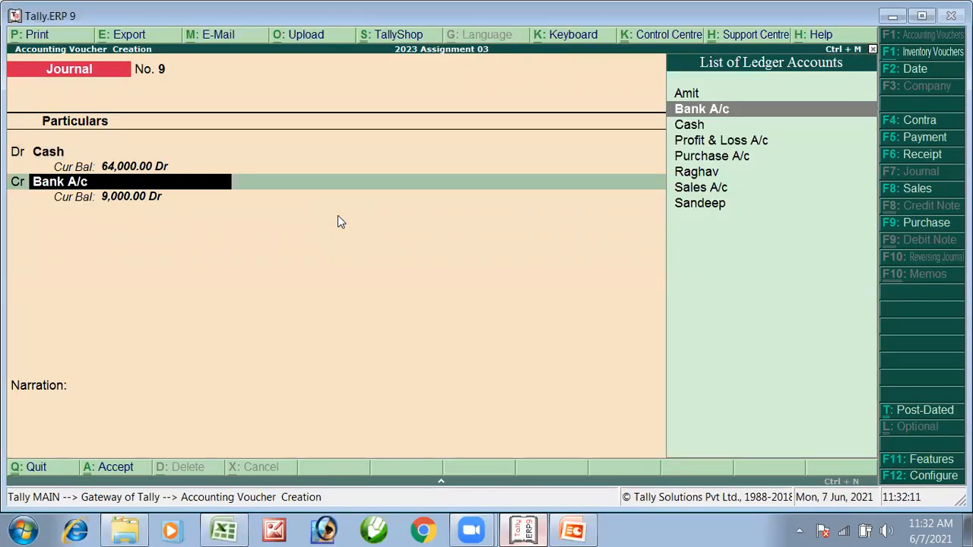
Credit Bank A/c with 8,000, leave the narration empty and save journal voucher 9
key(Return)
key(Return)
key(Return)
key(Return)
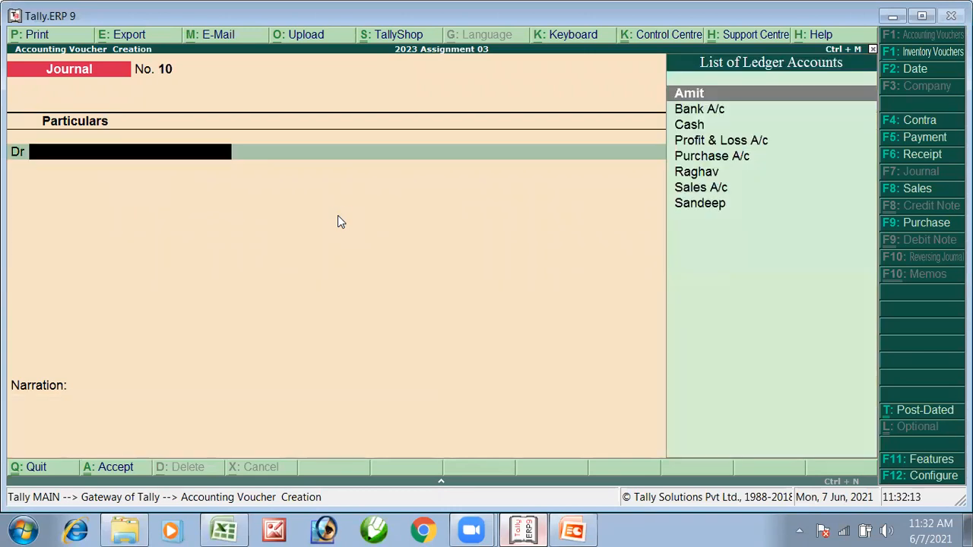
Look up entry 10 in the Excel sheet and debit its customer ledger with 26,000 in Tally.ERP 9 journal voucher 10
key(alt+Tab)
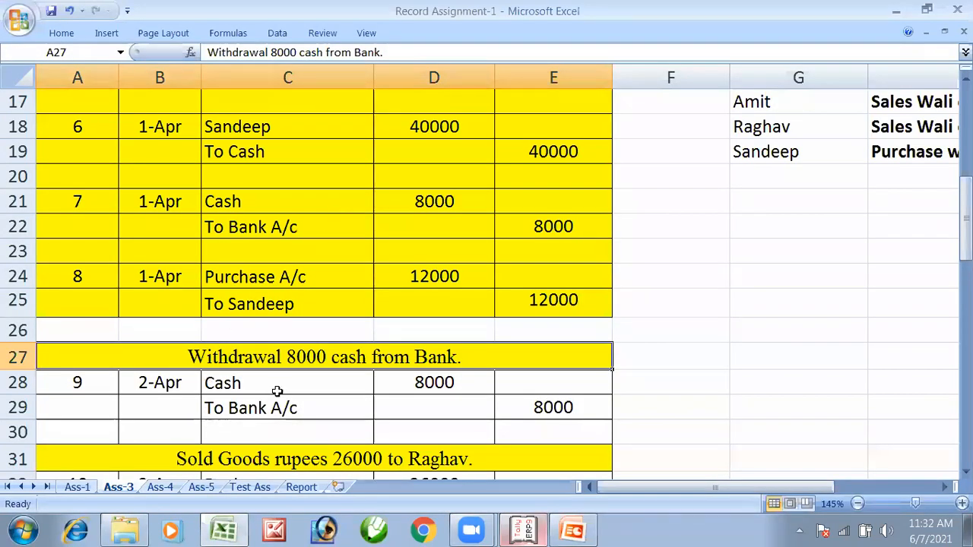
scroll(278, 391, down, 2)
click(264, 326)
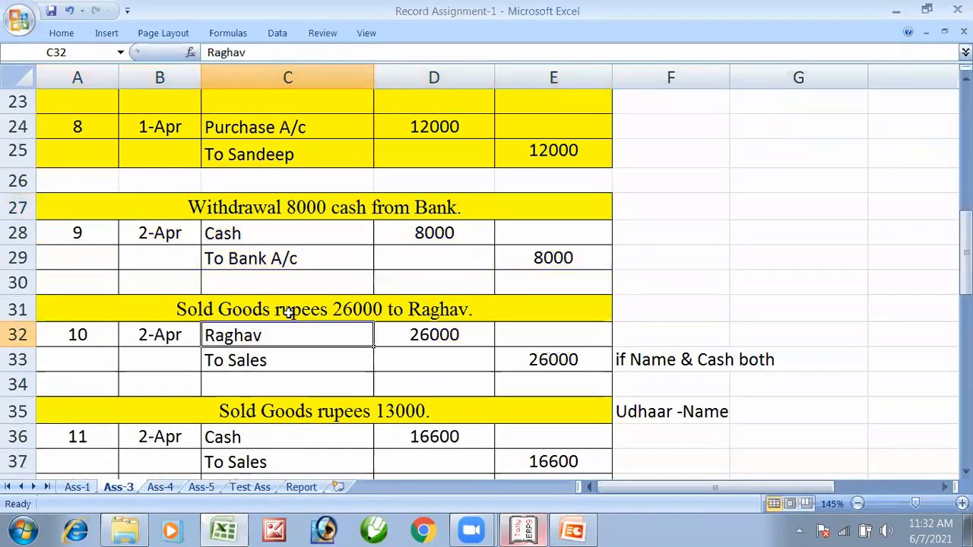
key(alt+Tab)
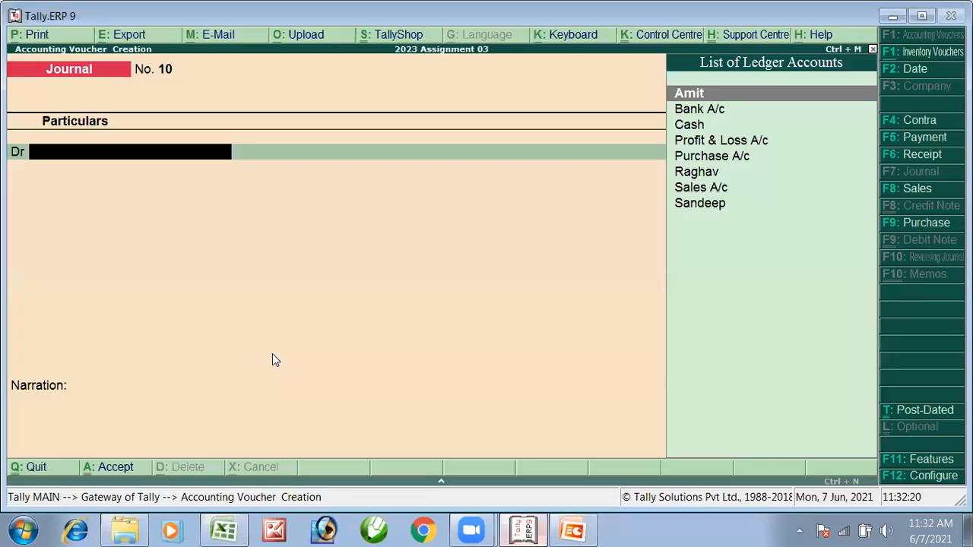
text(Ra)
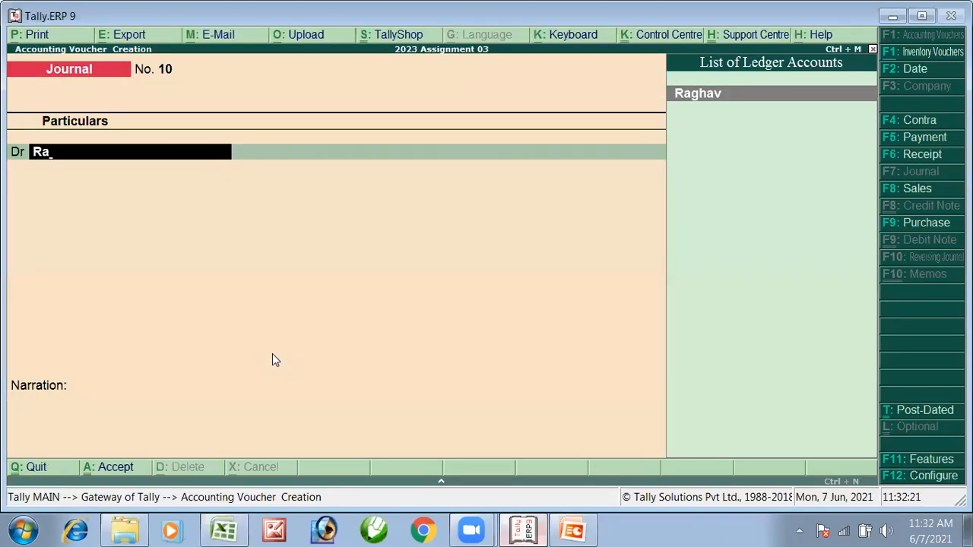
key(Return)
text(26,000)
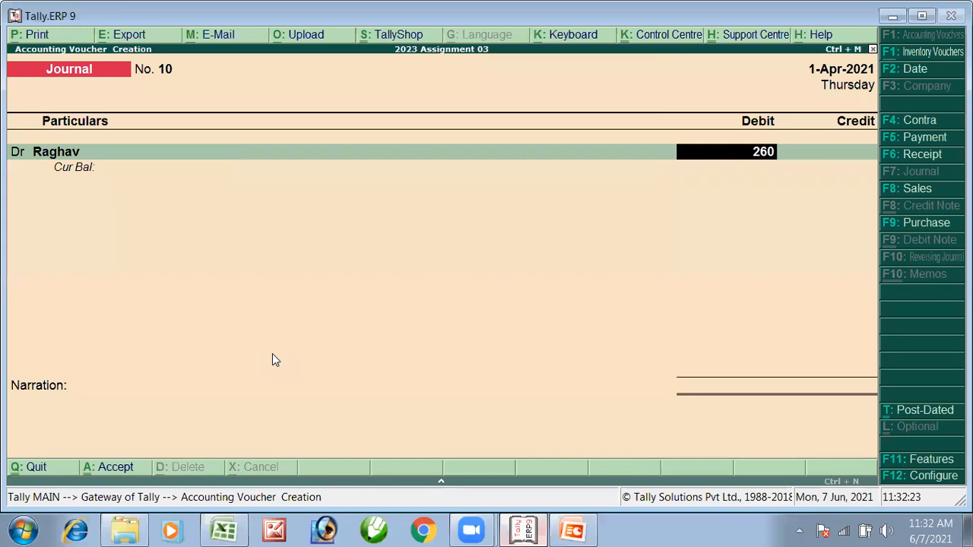
key(Return)
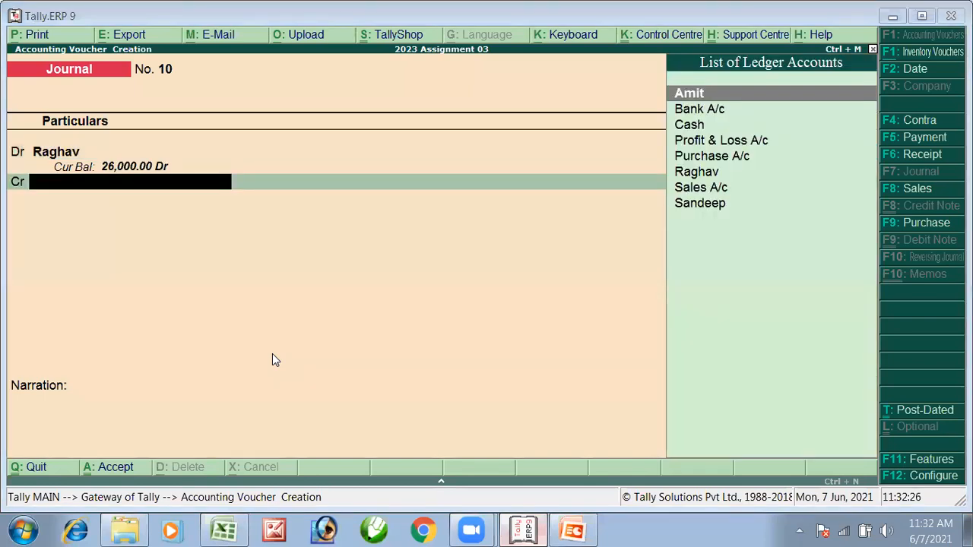
Credit Sales A/c with 26,000 in journal voucher 10, as listed in row 33 of the Excel sheet
key(alt+Tab)
key(alt+Tab)
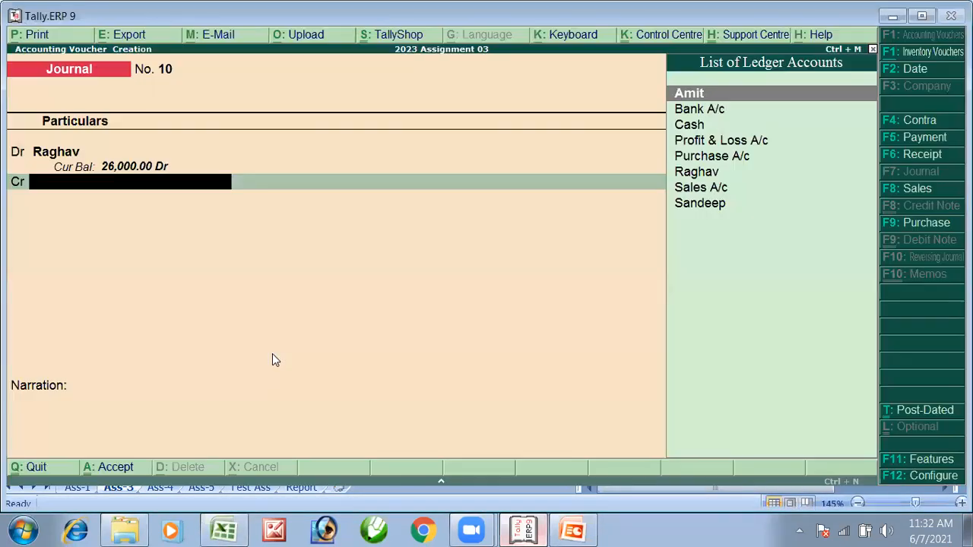
text(Sal)
key(Return)
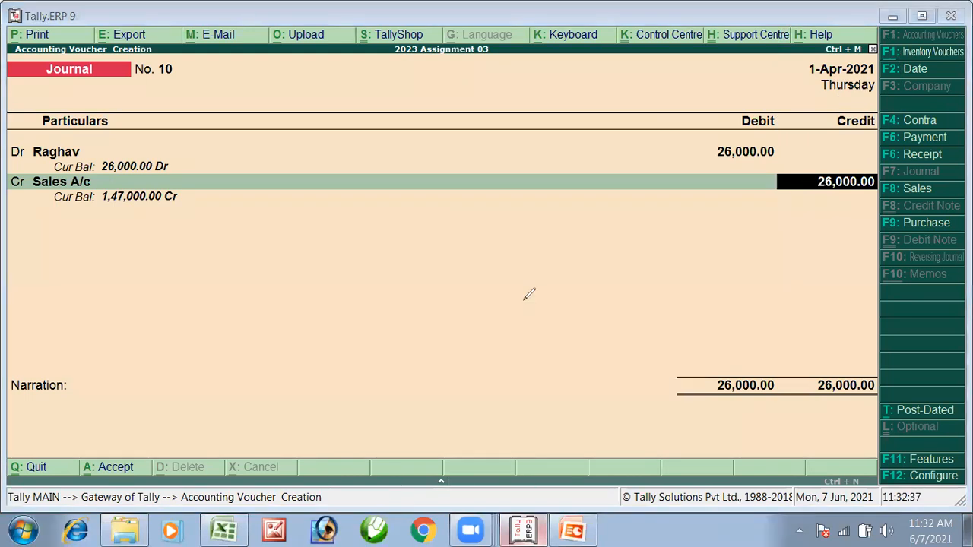
Set the date of journal voucher 10 to 2-4-2021 and save it without a narration
mouse_move(835, 35)
mouse_down()
mouse_move(899, 61)
mouse_move(783, 91)
mouse_up()
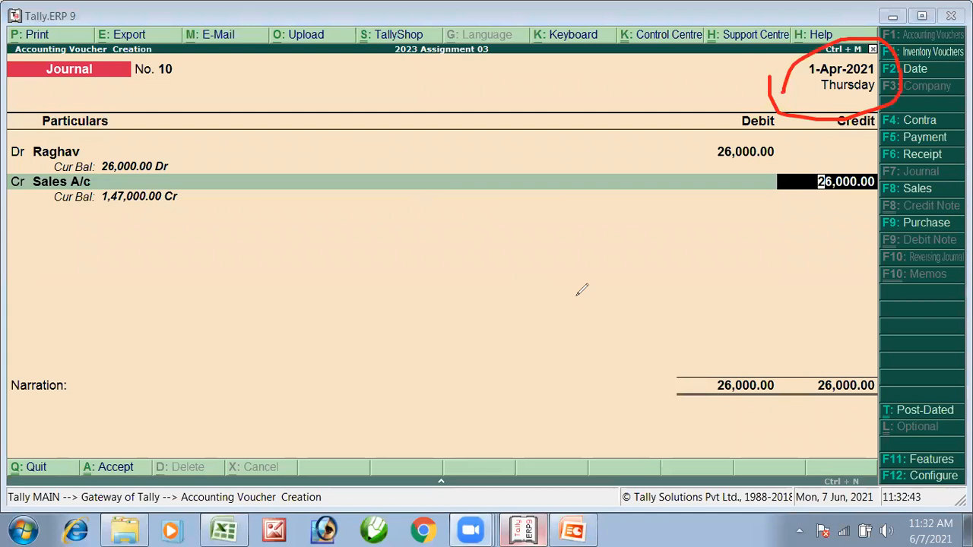
key(F2)
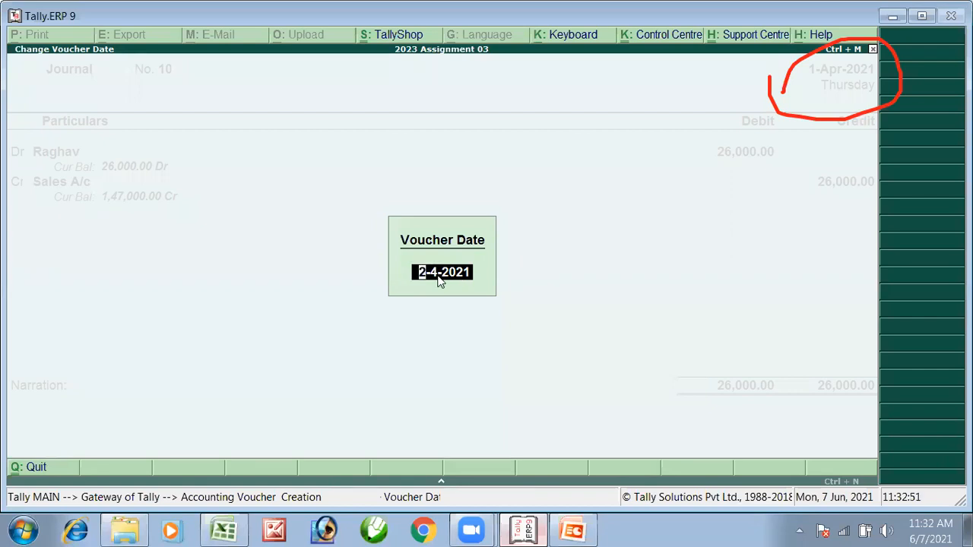
key(Return)
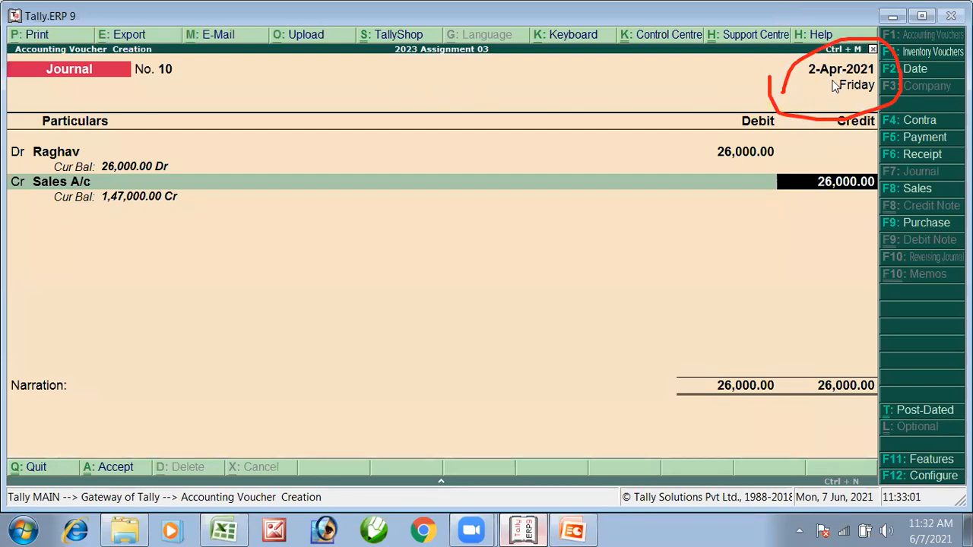
key(Return)
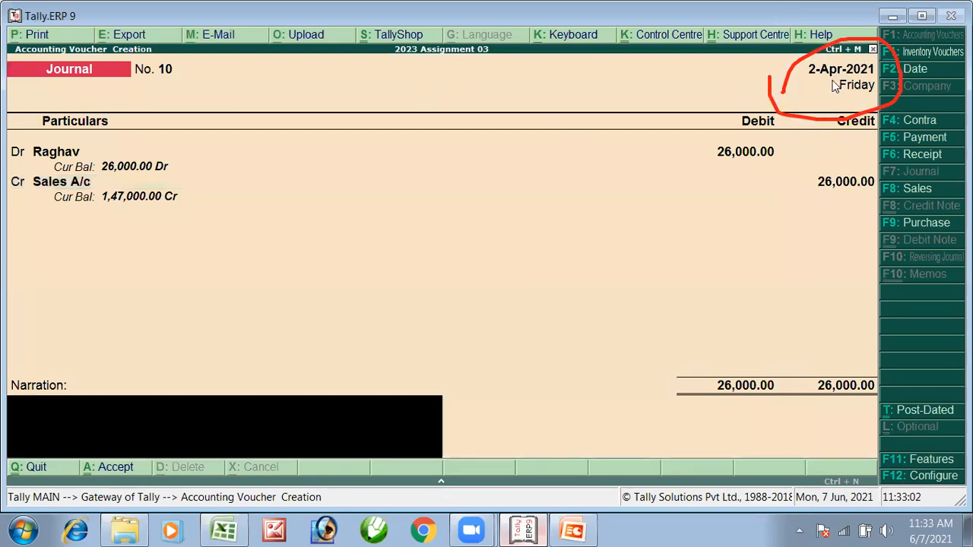
key(Return)
key(Return)
Look up entry 11 in rows 35 to 37 of the Excel sheet and debit Cash with 16600 in journal voucher 11
key(alt+Tab)
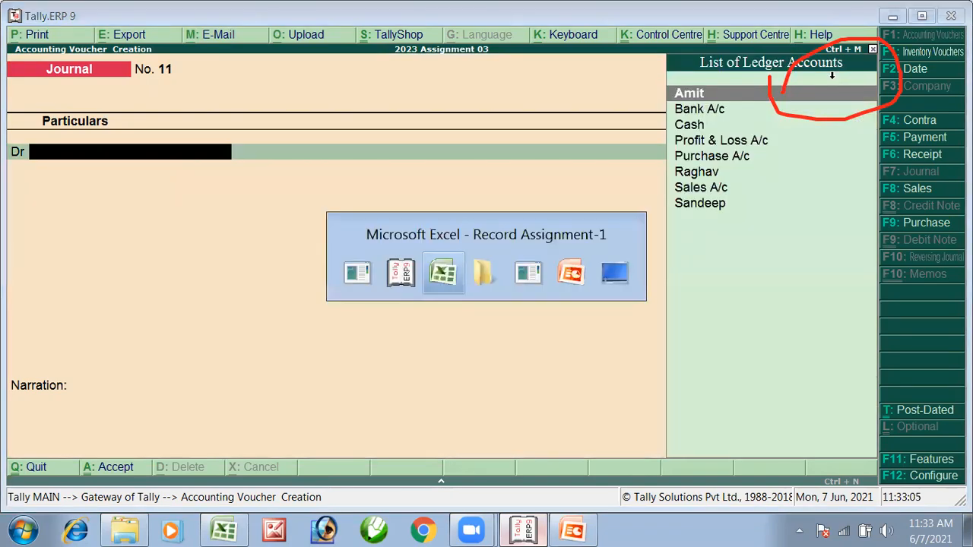
scroll(255, 318, down, 1)
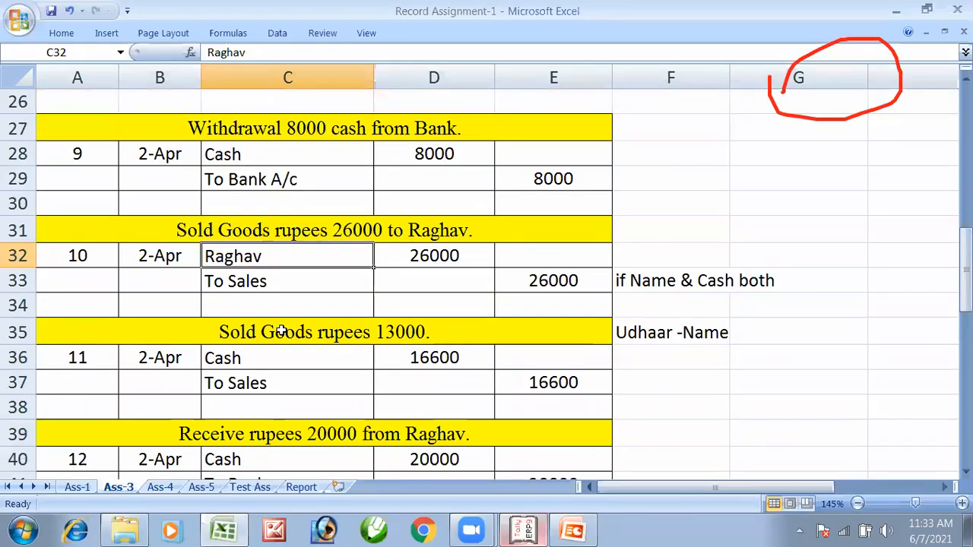
click(278, 332)
click(315, 358)
click(331, 383)
key(alt+Tab)
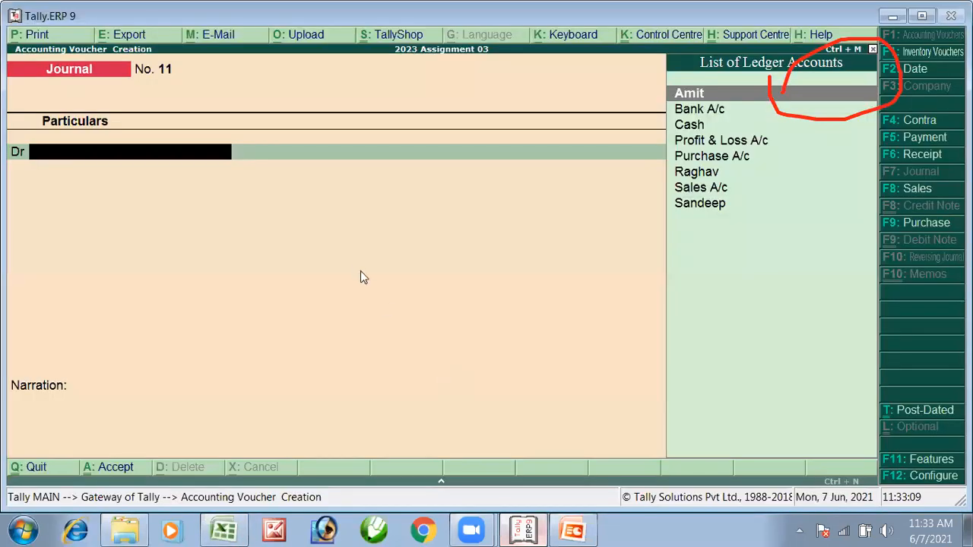
text(Cash)
key(Return)
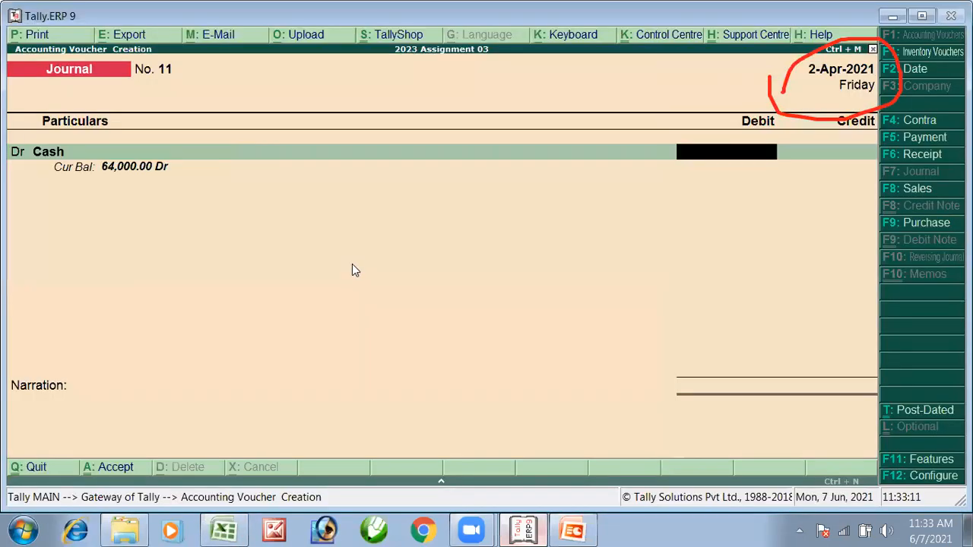
text(16600)
key(Return)
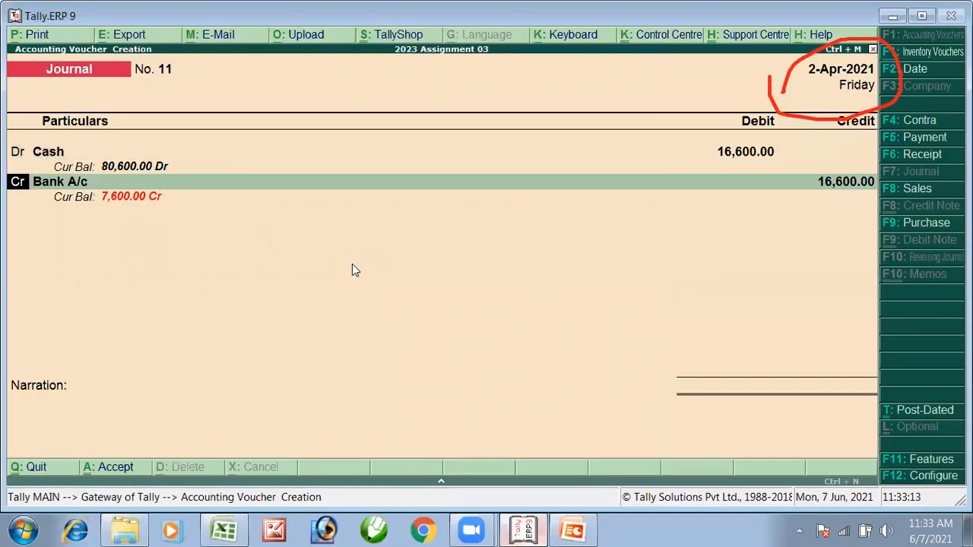
Credit Sales A/c with 16,600, save journal voucher 11 without a narration and switch back to the Excel sheet
text(Sal)
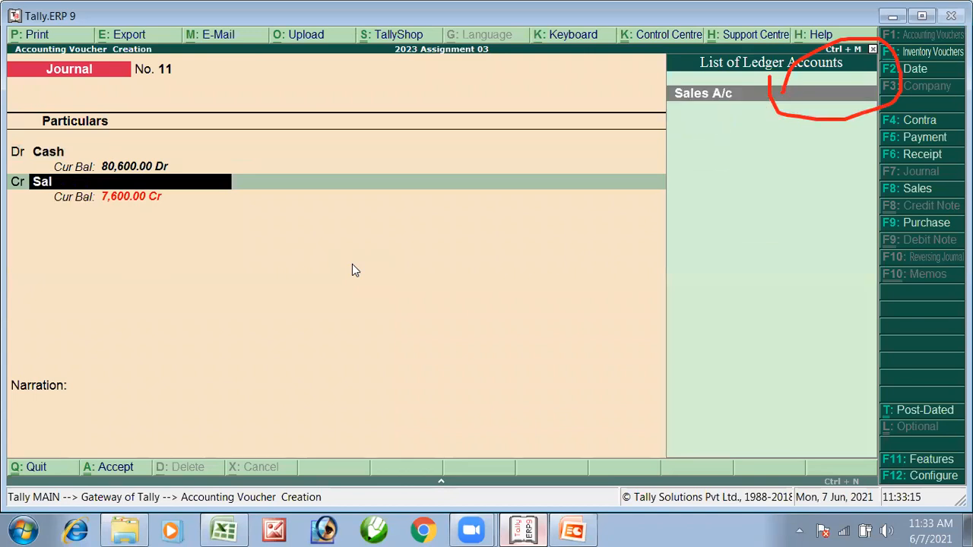
key(Return)
key(Return)
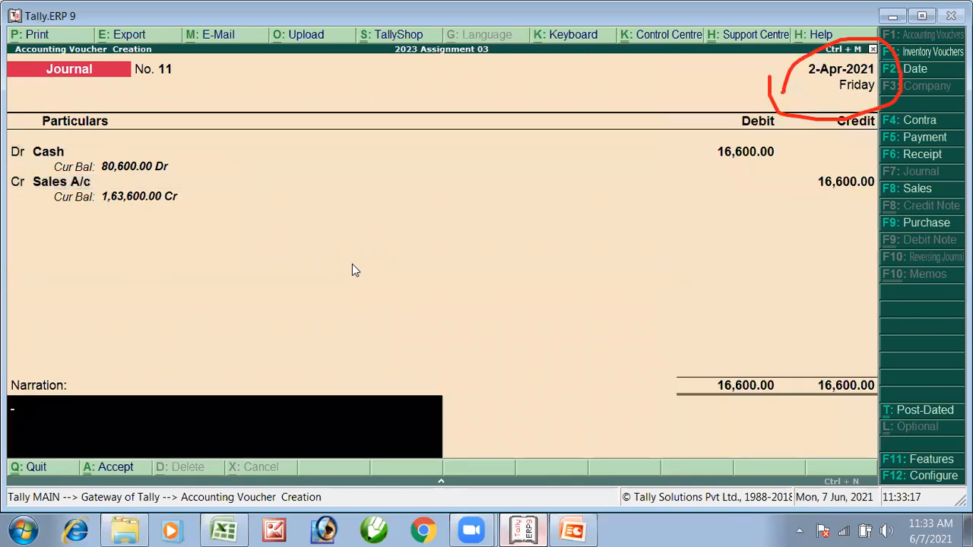
key(alt+Tab)
key(alt+Tab)
key(Return)
key(Return)
key(alt+Tab)
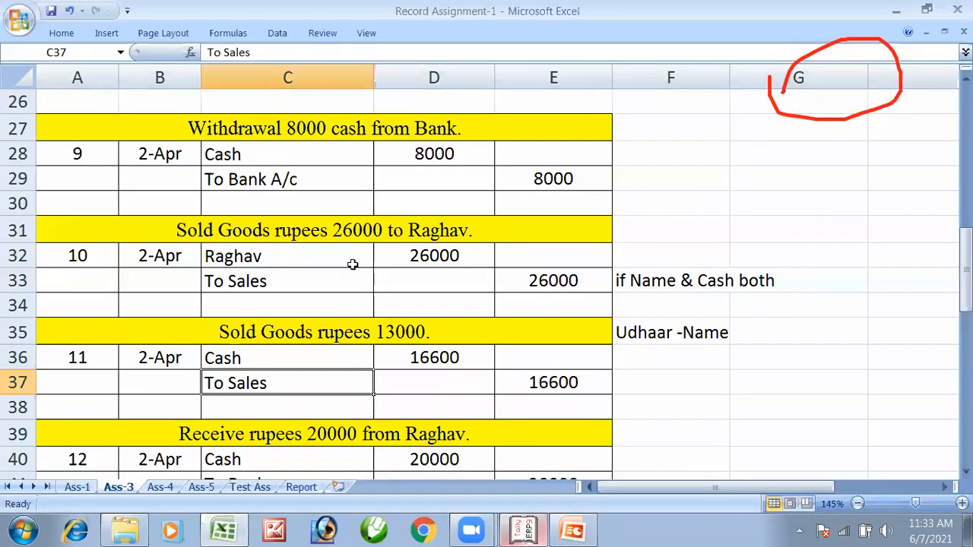
Look up entry 12 in rows 39 to 41 of the Excel sheet and debit Cash with 20000 in journal voucher 12
scroll(228, 384, down, 3)
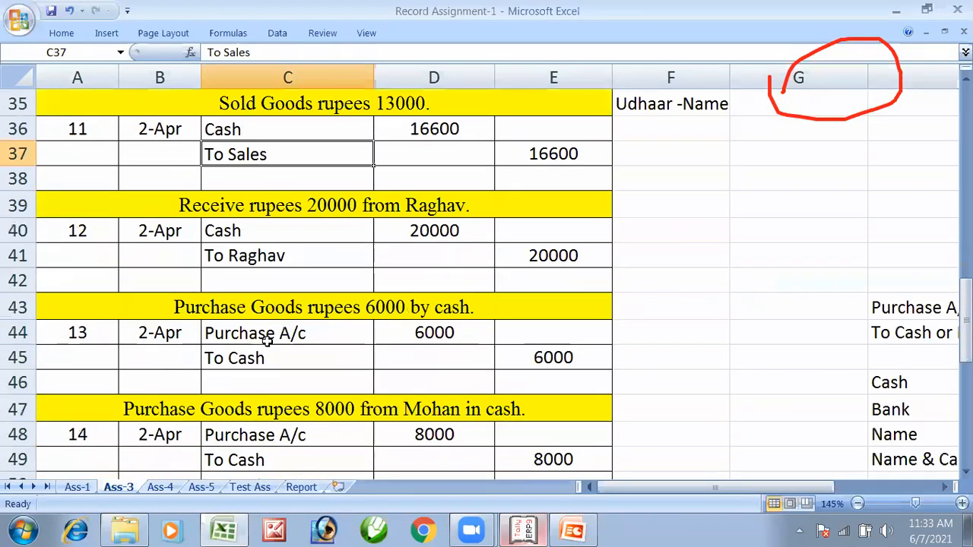
click(243, 230)
click(414, 238)
key(alt+Tab)
text(Ca)
key(Return)
text(20000)
key(Return)
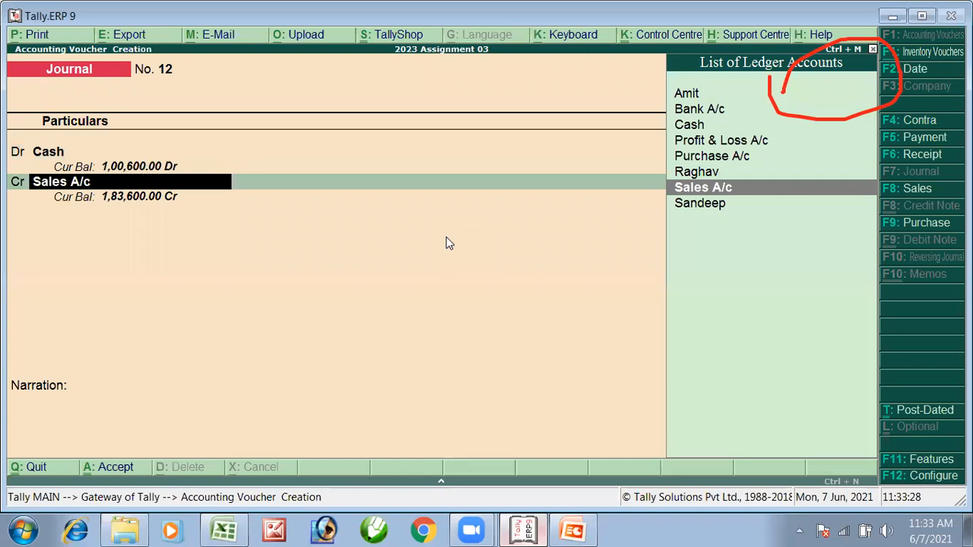
Credit the customer's ledger listed in row 41 with 20,000, save journal voucher 12 without a narration and switch back to the Excel sheet
text(Rag)
key(Return)
key(Return)
key(Return)
key(Return)
key(alt+Tab)
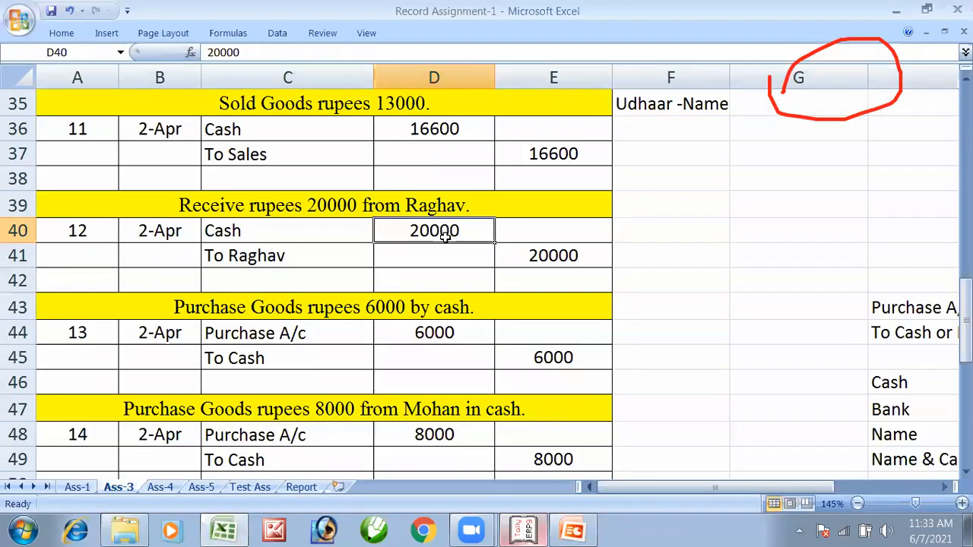
Look up entry 13 in rows 43 to 45 of the Excel sheet and debit Purchase A/c with 6000 in journal voucher 13
click(278, 342)
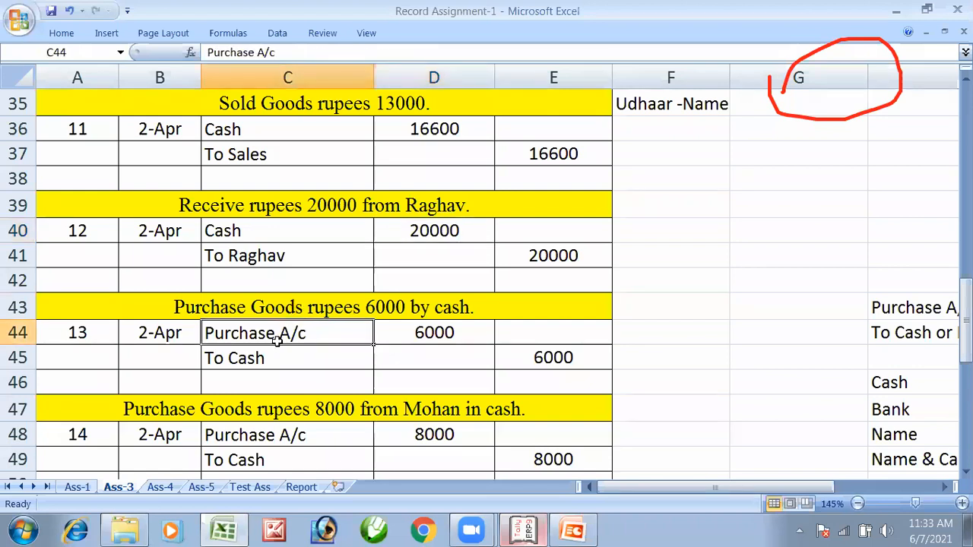
click(285, 361)
key(alt+Tab)
text(Pu)
key(Return)
key(alt+Tab)
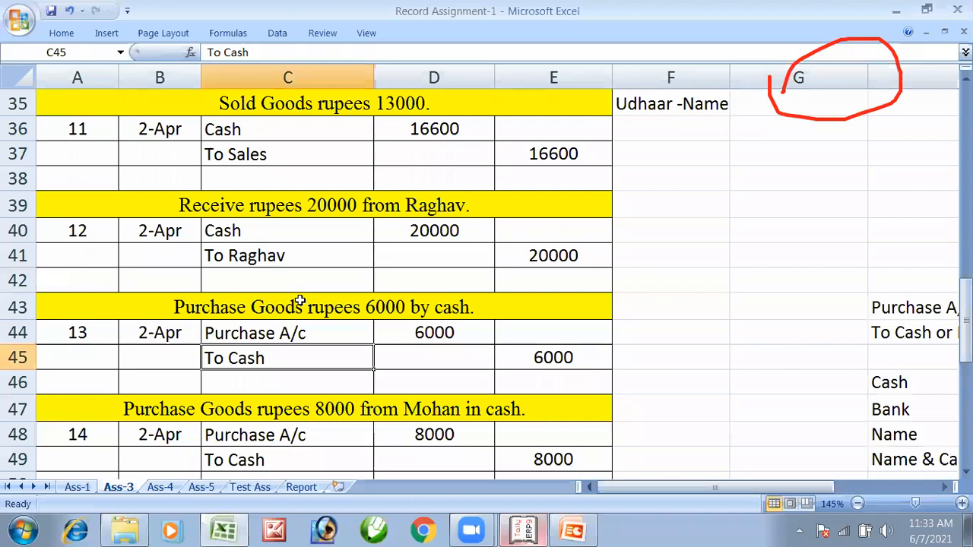
key(alt+Tab)
text(600)
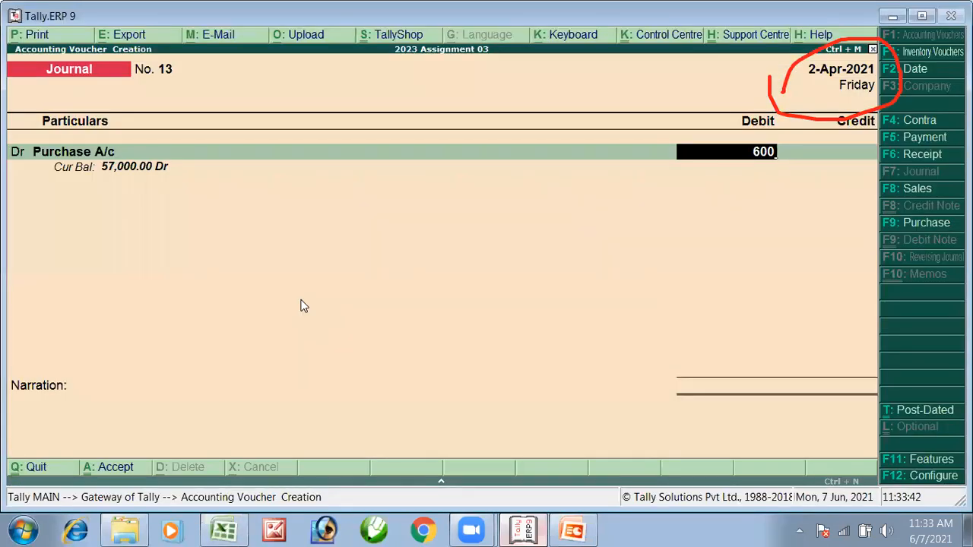
key(Return)
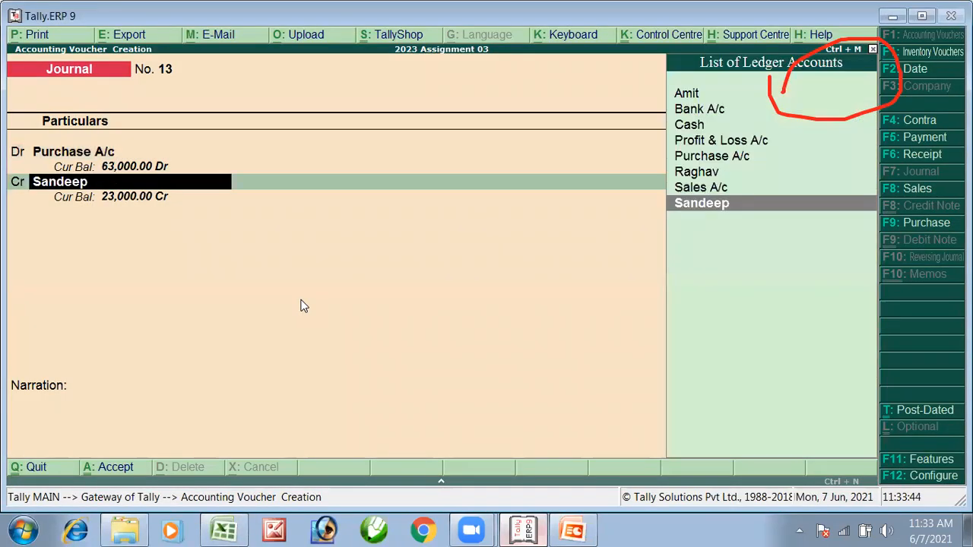
Credit Cash with 6,000, save journal voucher 13 without a narration and switch back to the Excel sheet
key(alt+Tab)
key(alt+Tab)
text(Ca)
key(Return)
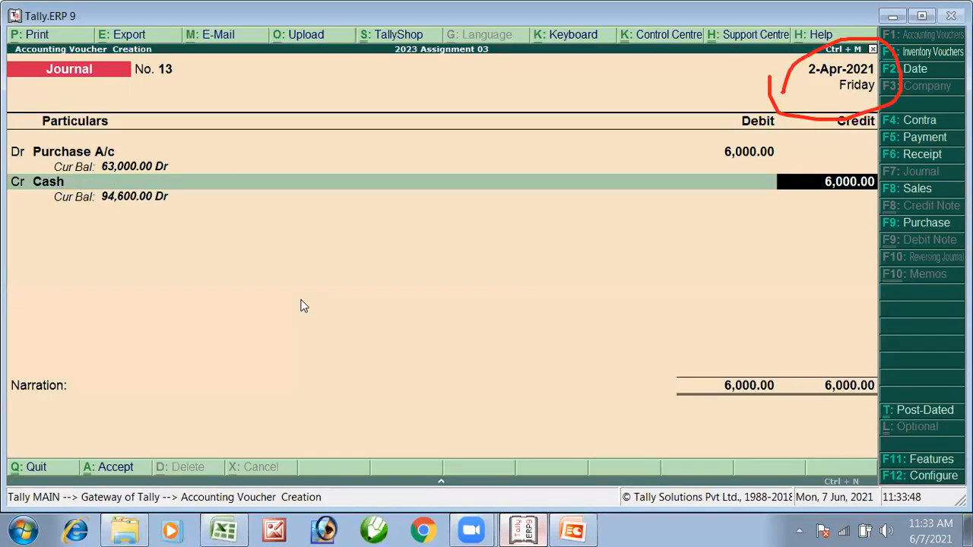
key(Return)
key(Return)
key(Return)
key(alt+Tab)
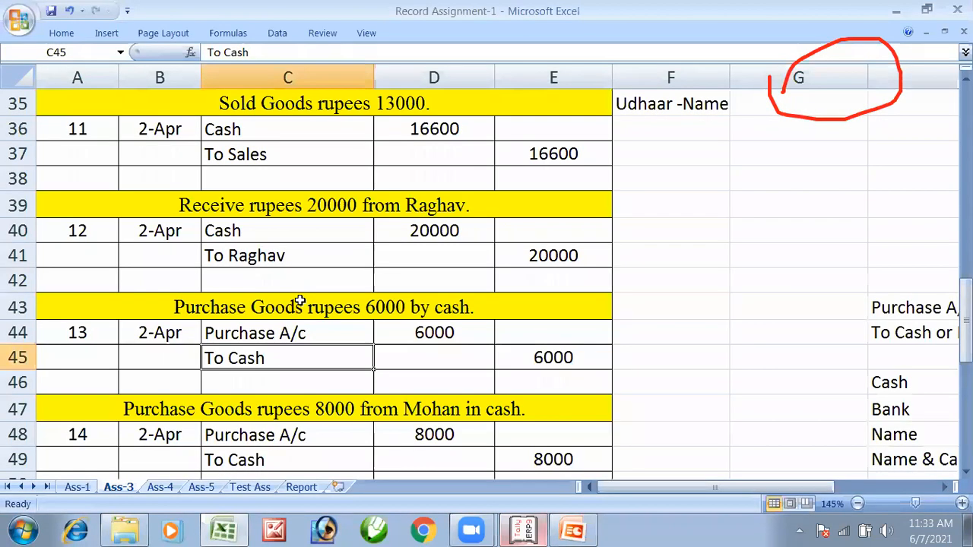
Look up entry 14 in rows 47 to 49 of the Excel sheet and debit Purchase A/c with 8000 in journal voucher 14
click(274, 399)
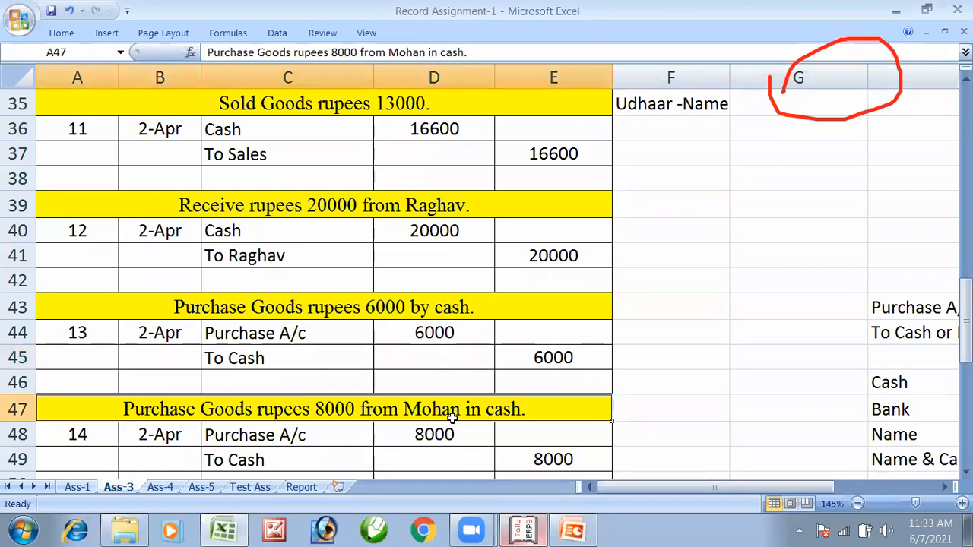
key(alt+Tab)
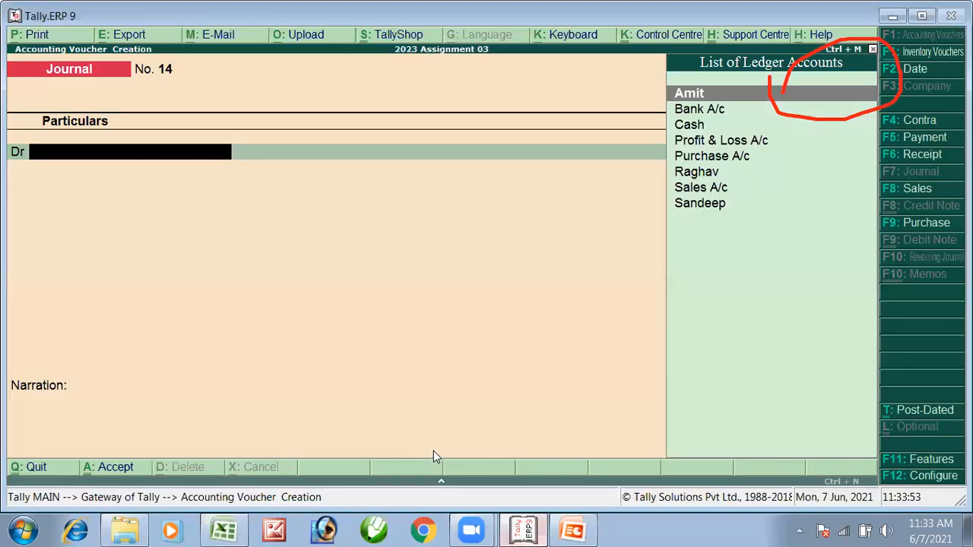
text(Pu)
key(Return)
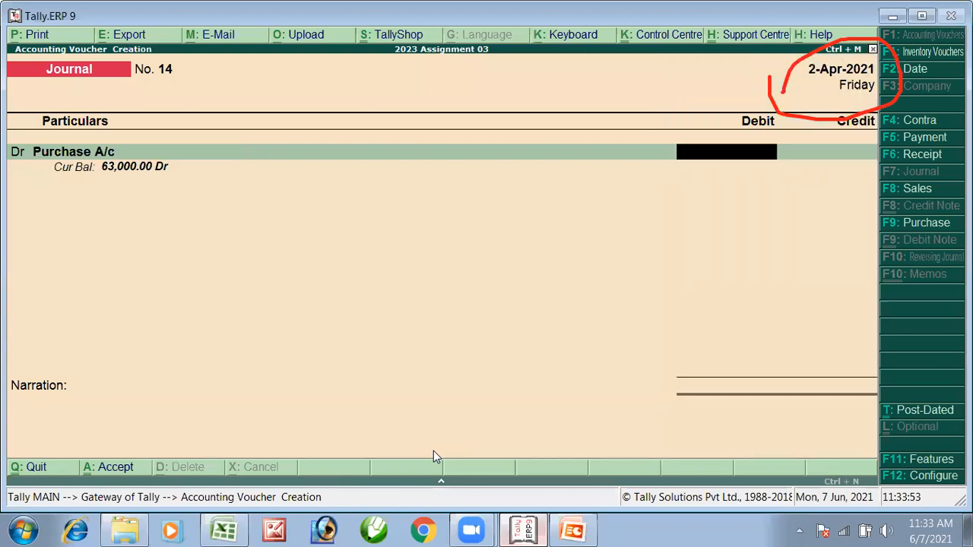
text(8000)
key(Return)
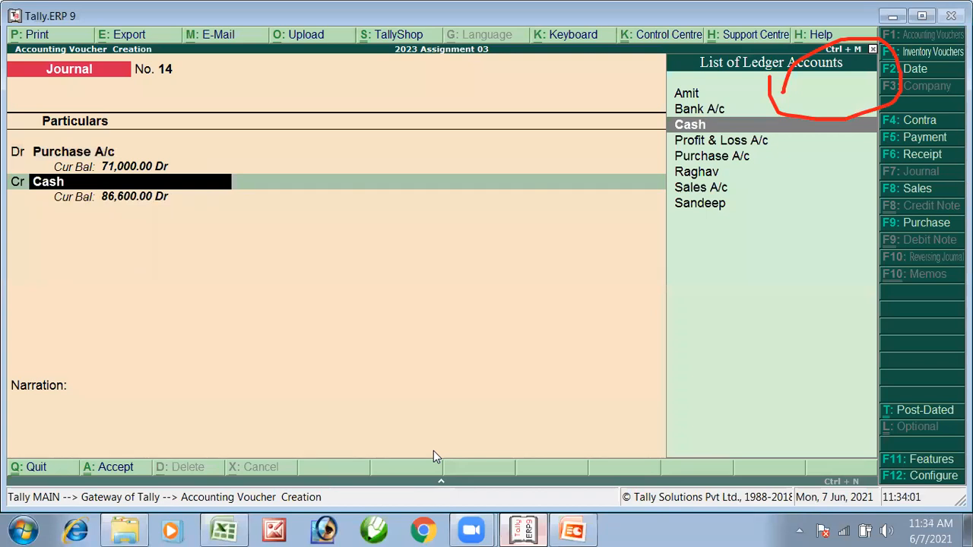
Credit Cash with 8,000, save journal voucher 14 without a narration and switch back to the Excel sheet
key(Return)
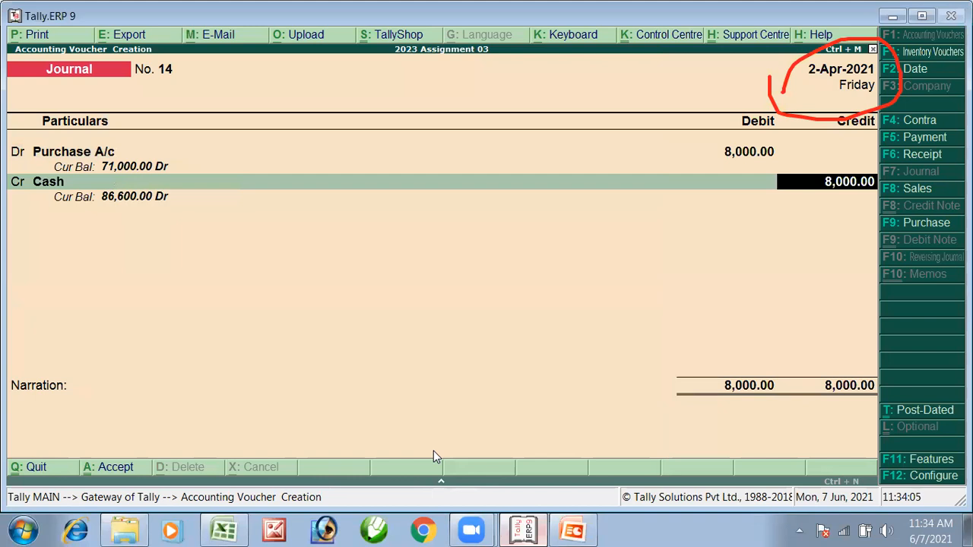
key(Return)
key(Return)
key(Return)
key(alt+Tab)
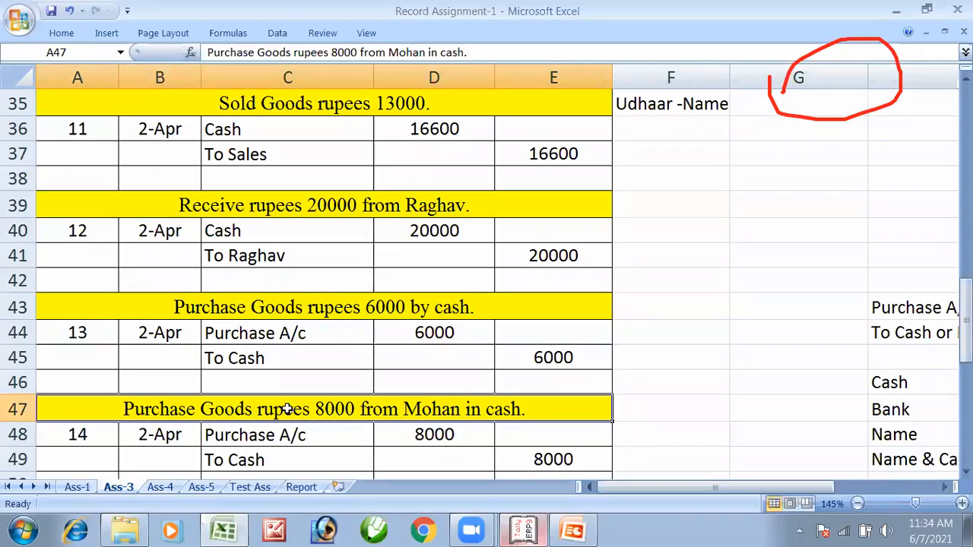
Look up entry 15 in rows 51 to 53 of the Excel sheet and debit Cash with 15000 in journal voucher 15
scroll(277, 388, down, 3)
click(266, 306)
click(411, 304)
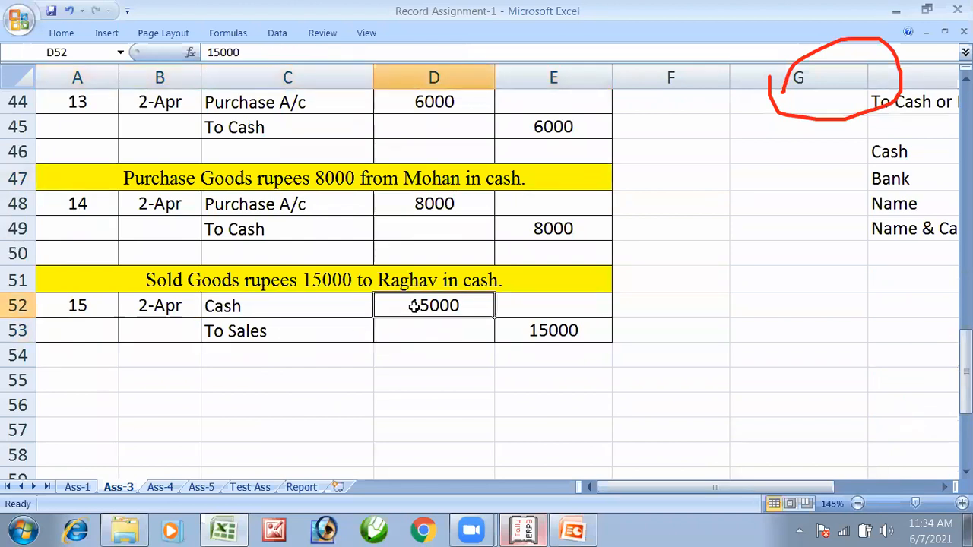
key(alt+Tab)
text(Cash)
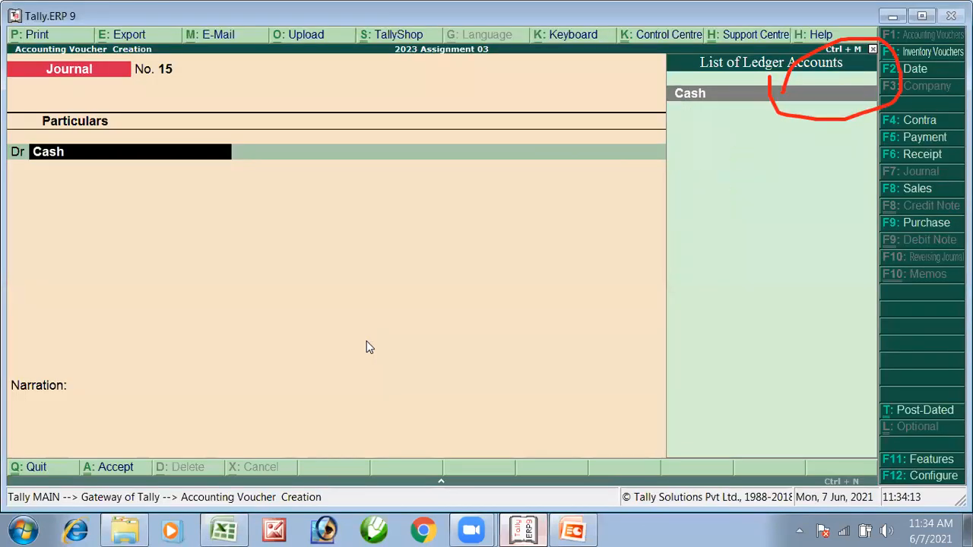
key(Return)
text(1500)
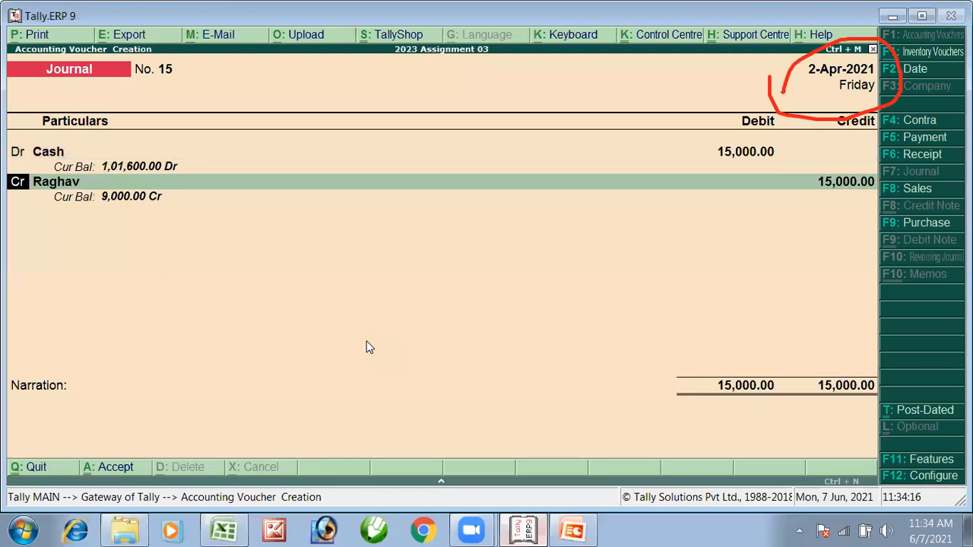
Change the credit ledger to Sales A/c for 15,000, save journal voucher 15 without a narration and switch back to the Excel sheet
key(Up)
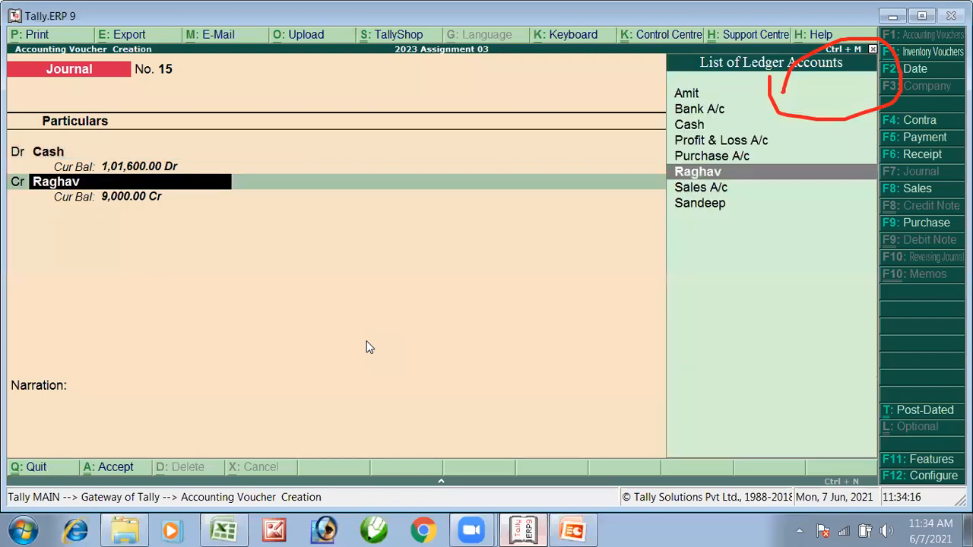
text(Sa)
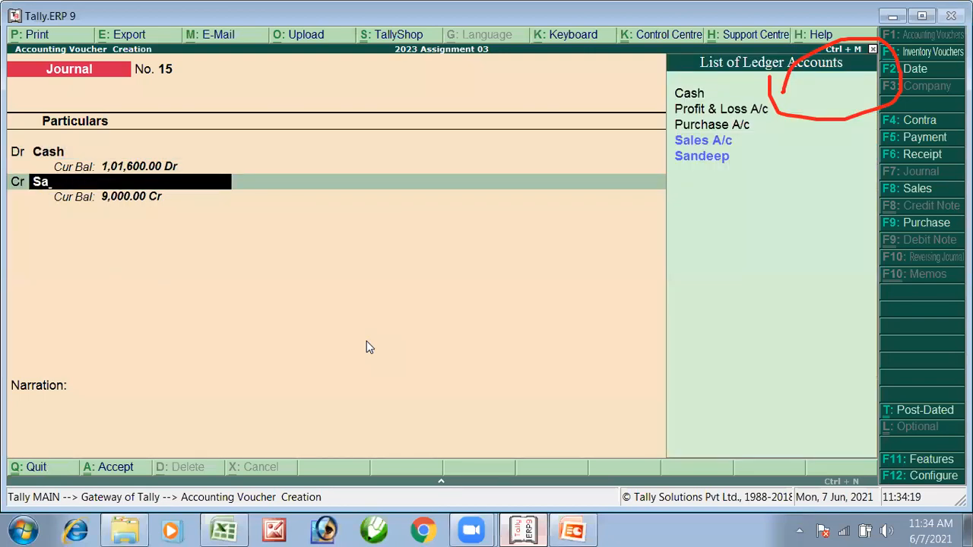
key(Return)
key(Return)
key(Return)
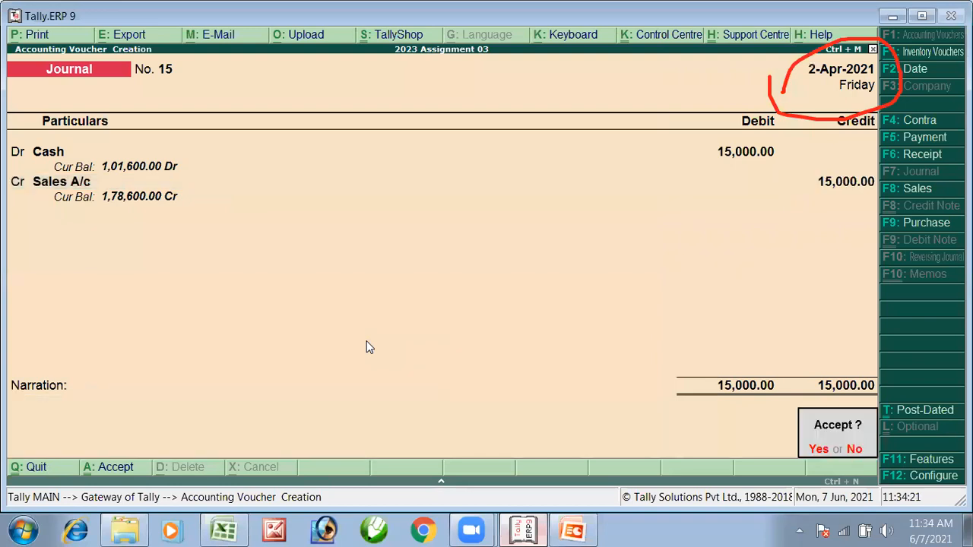
key(Return)
key(alt+Tab)
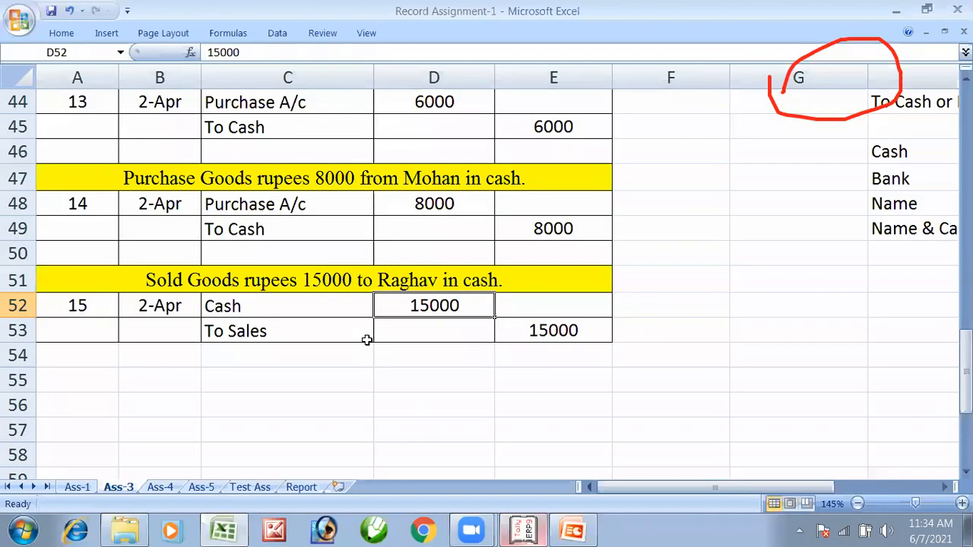
Review the Assignment-03 sheet from the first entry and the ledger group list down to entry 15
click(410, 371)
scroll(410, 371, up, 14)
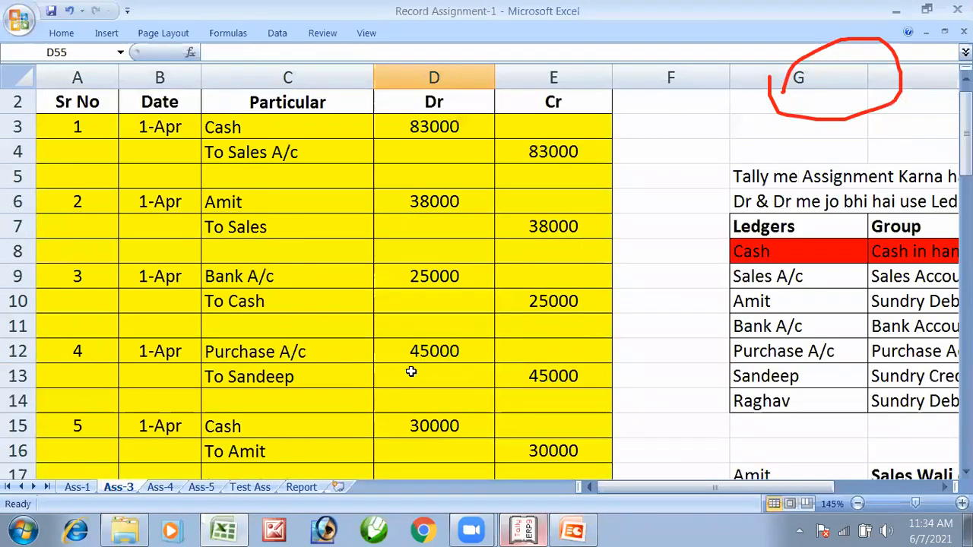
scroll(431, 369, down, 3)
click(465, 343)
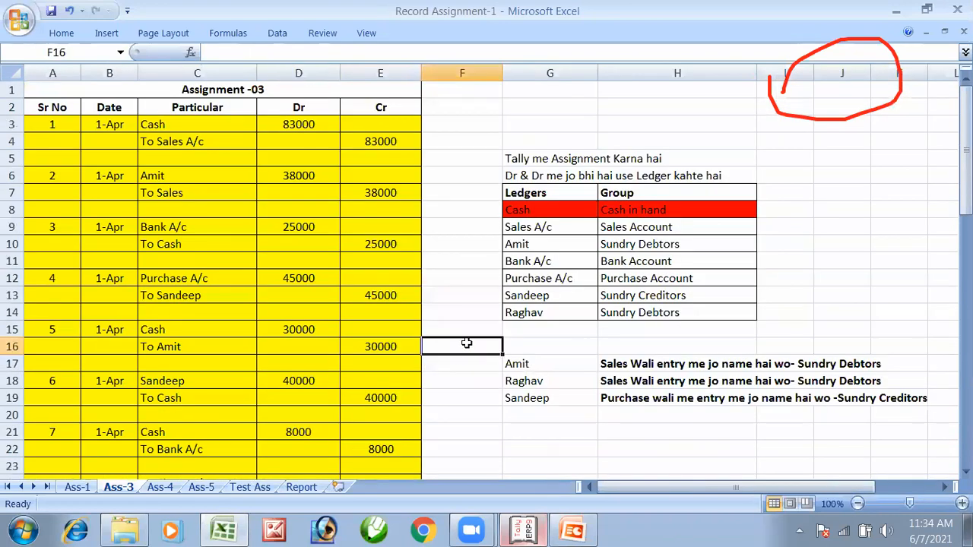
scroll(466, 343, down, 5)
scroll(467, 343, down, 6)
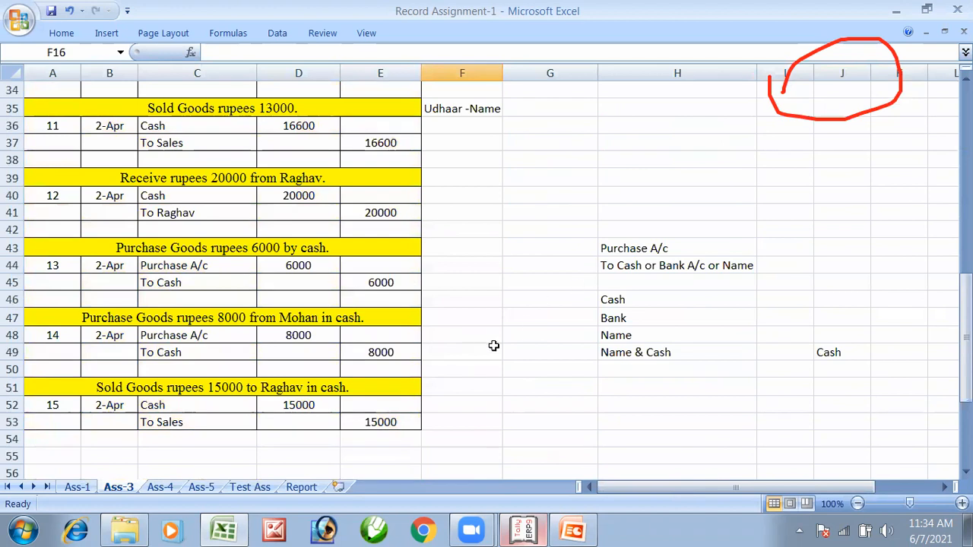
Clear the red pen annotation from the screen and minimize the Excel workbook to return to Tally.ERP 9
mouse_move(573, 530)
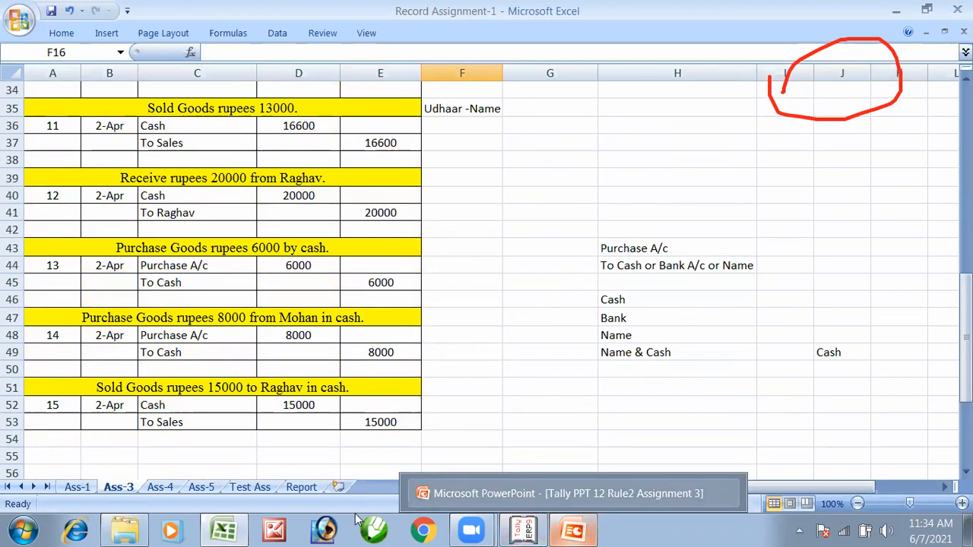
key(Escape)
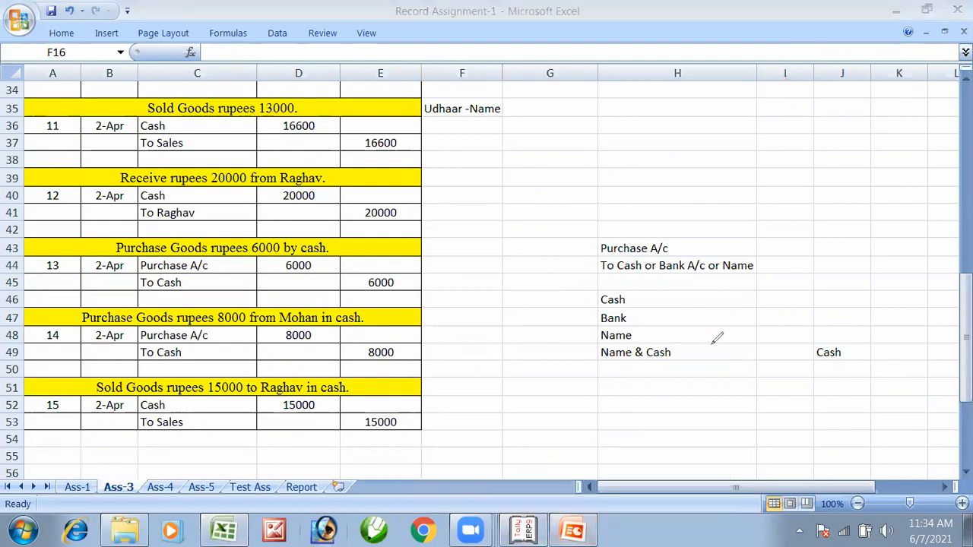
click(589, 211)
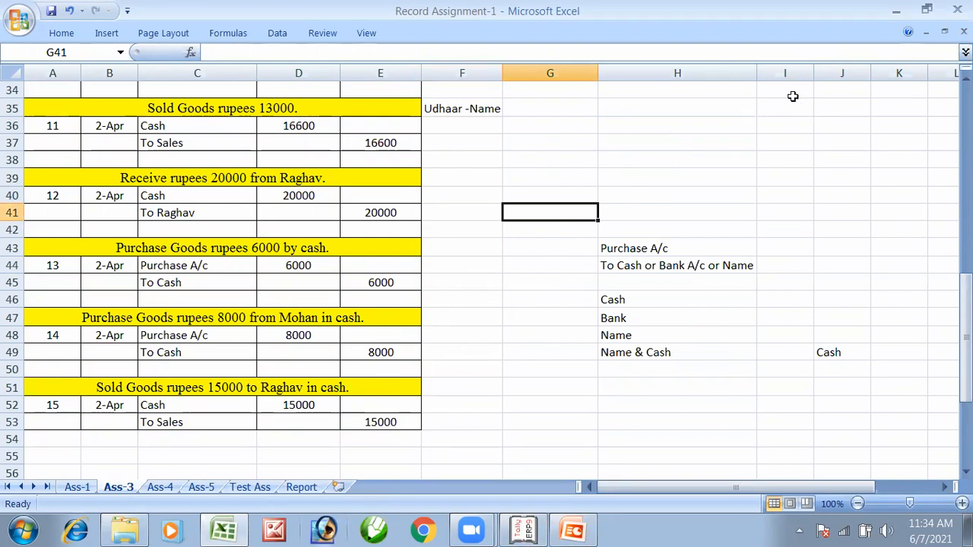
click(896, 10)
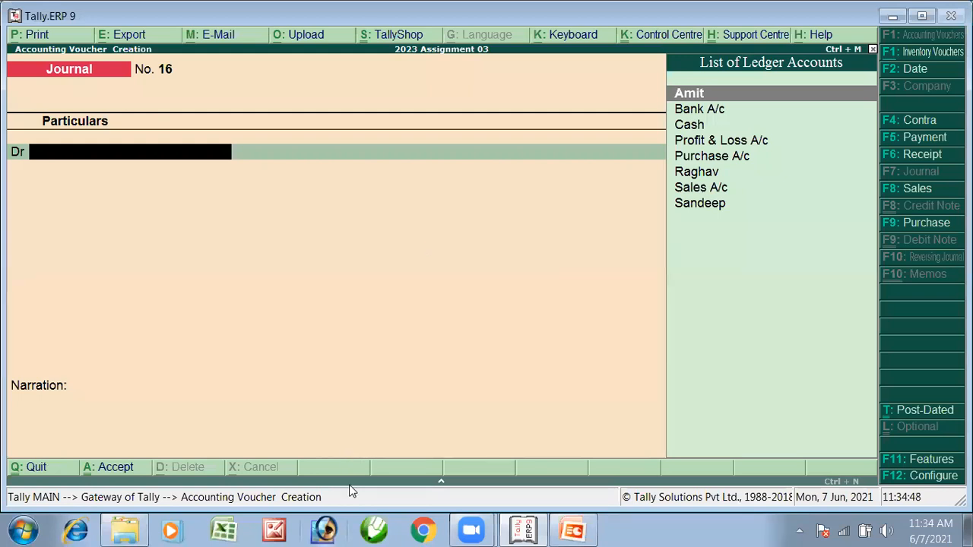
Place an on-screen text annotation over the empty area of journal voucher 16 and start it with the word "Report"
click(135, 227)
text(REport)
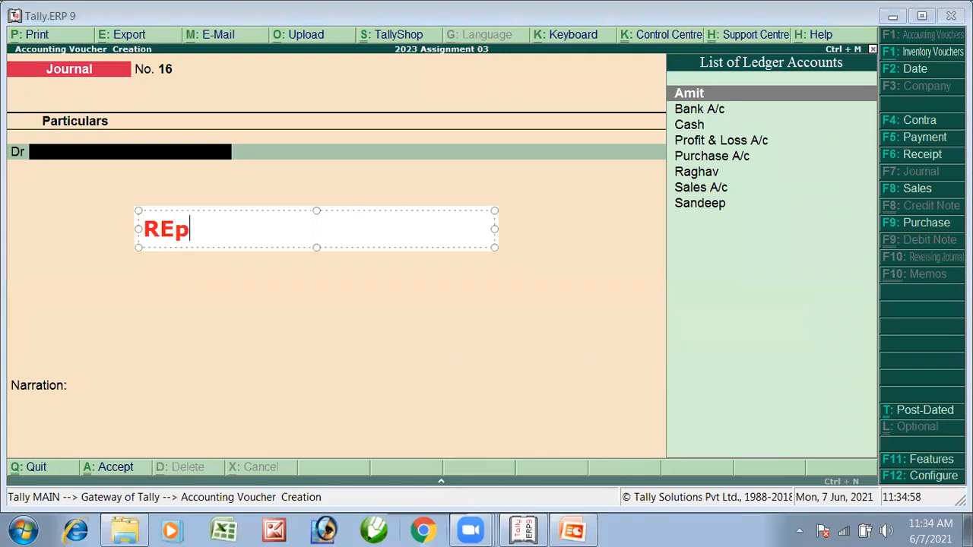
key(BackSpace)
key(BackSpace)
key(BackSpace)
key(BackSpace)
key(BackSpace)
text(epor)
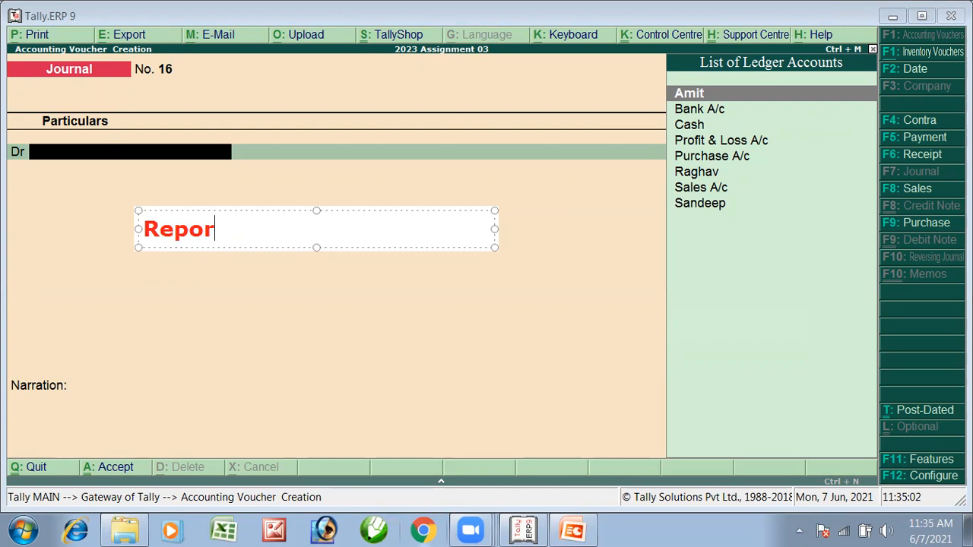
Complete the text annotation as "Report >> Trial Balance" and start a second line in it
text(t >> Trail)
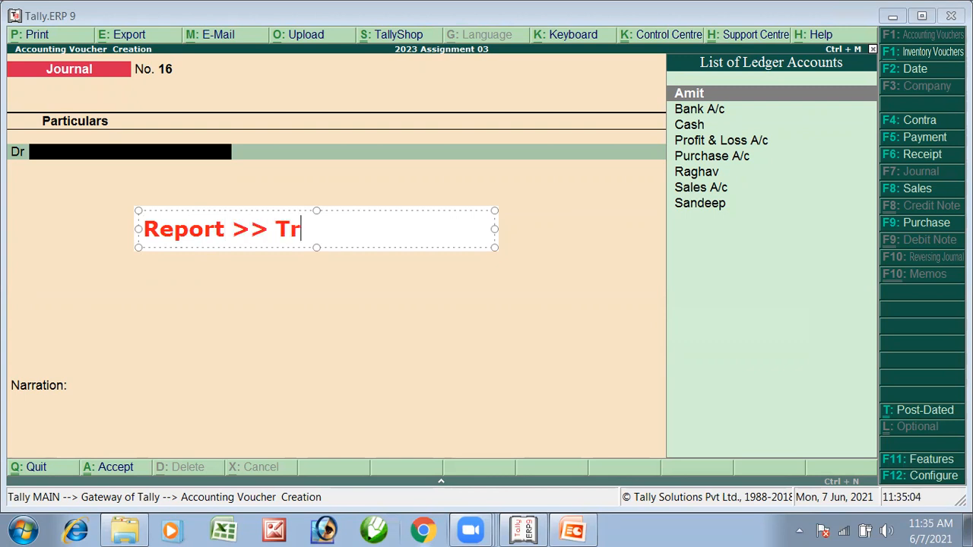
key(BackSpace)
key(BackSpace)
key(BackSpace)
text(ial Balnce)
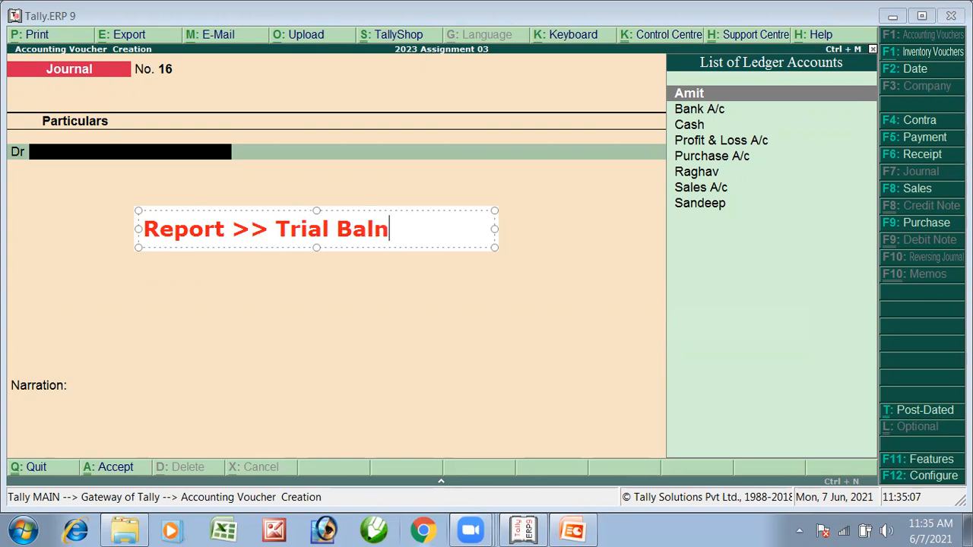
key(BackSpace)
key(BackSpace)
key(BackSpace)
text(qa)
key(BackSpace)
key(BackSpace)
text(ance)
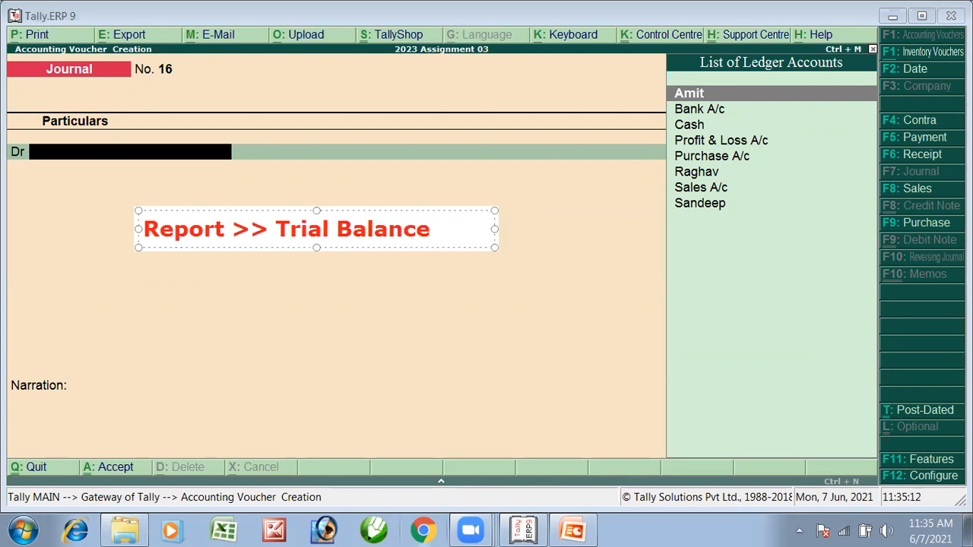
key(Return)
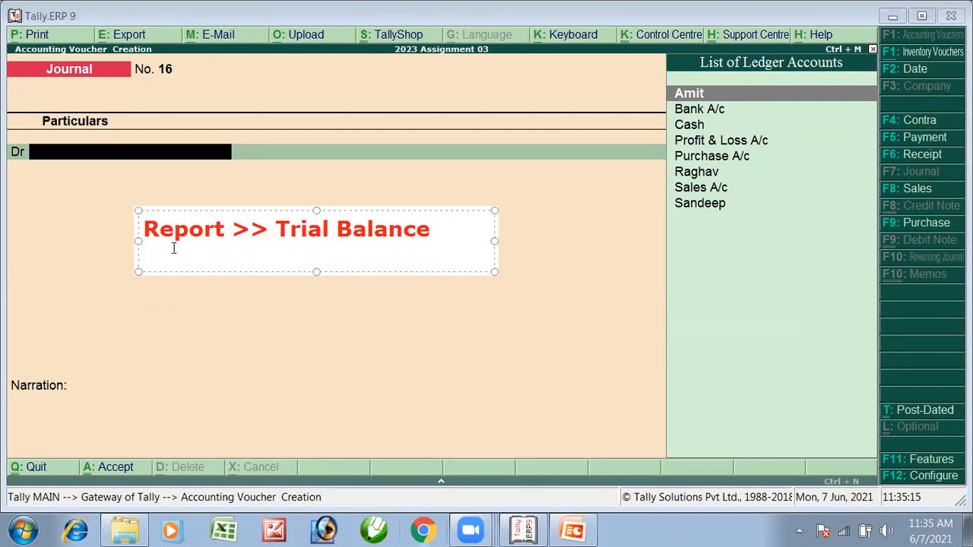
Add "Display >> Daybook" as the second line of the on-screen text annotation and finish editing it
text(Displ)
text(ay)
text(> )
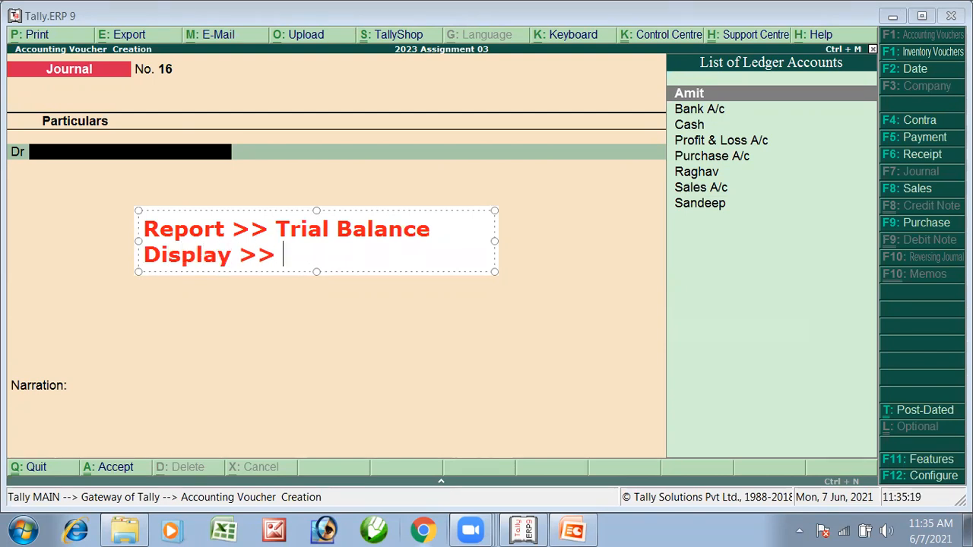
text(Daybook)
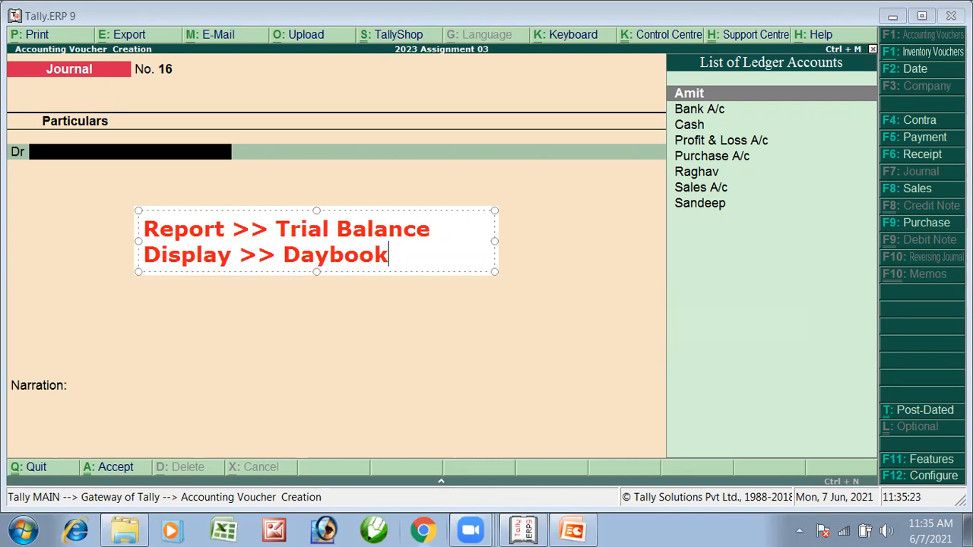
click(424, 289)
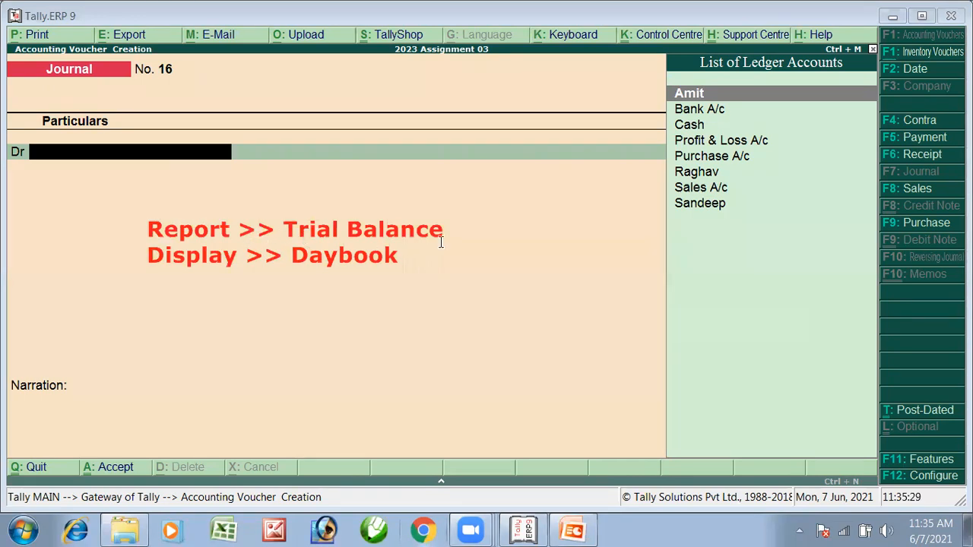
click(561, 263)
Leave the journal voucher without an entry and open the Day Book report from Gateway of Tally
key(Escape)
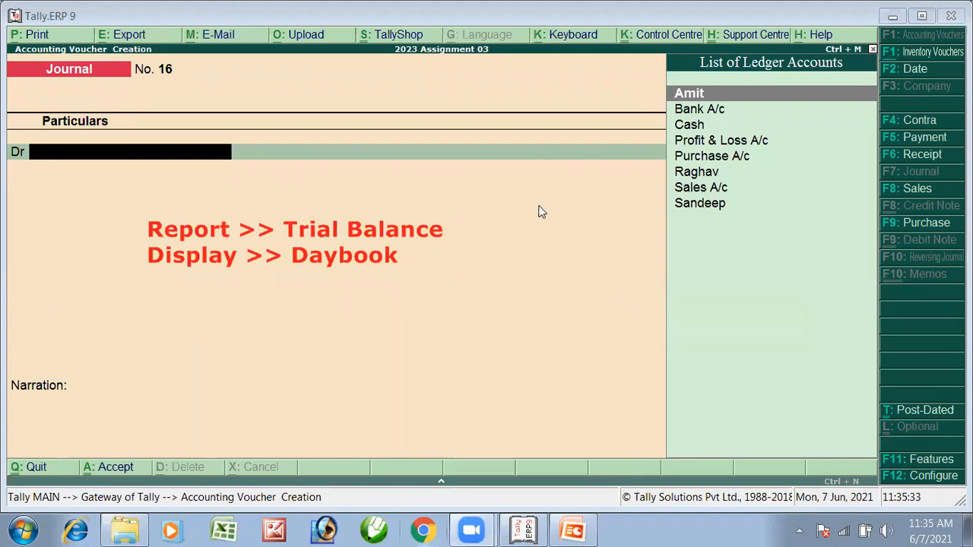
key(Escape)
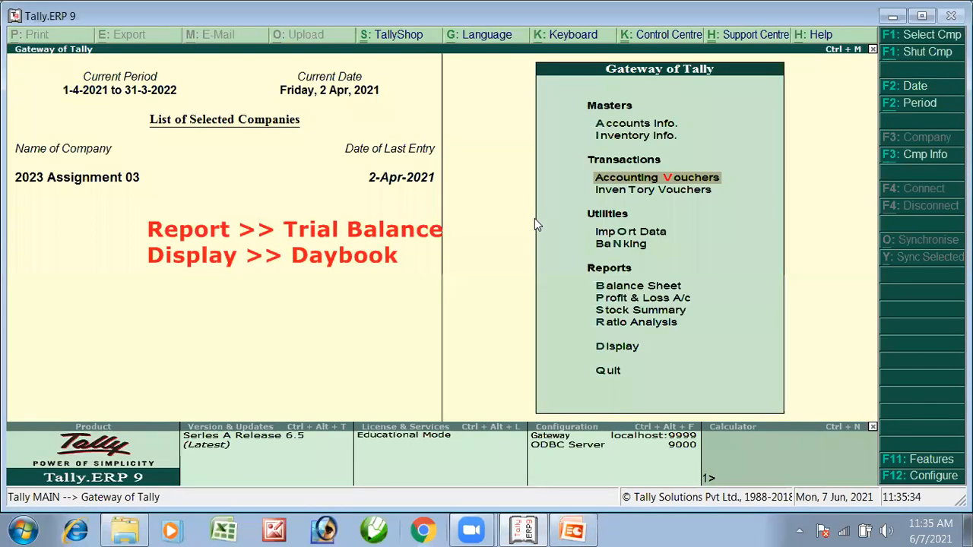
key(Down)
key(Down)
key(Down)
key(Down)
key(Down)
key(Down)
key(Down)
key(Down)
click(617, 348)
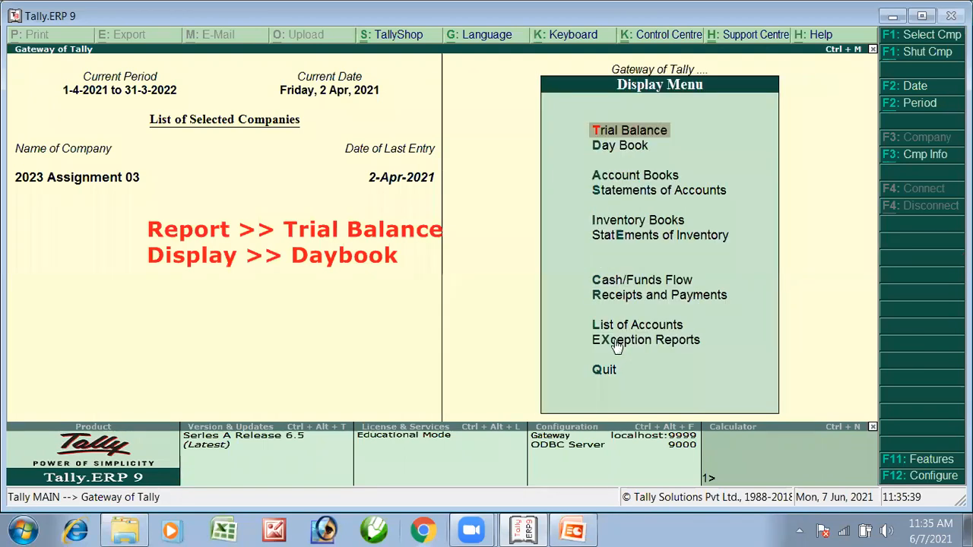
click(636, 150)
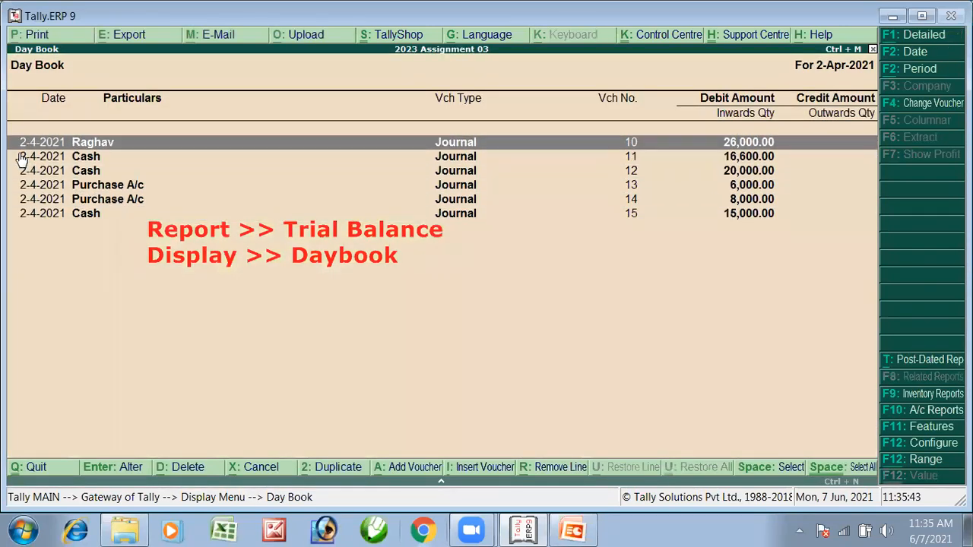
Go through the journal vouchers listed in the Day Book for 2-Apr-2021
key(Down)
key(Down)
key(Up)
key(Up)
key(Up)
key(Up)
key(Up)
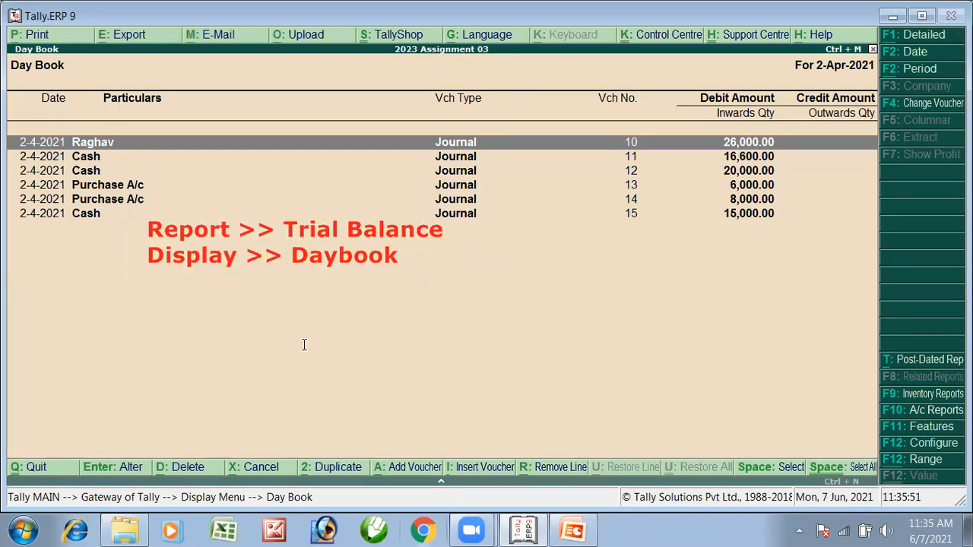
Place a text annotation reading "To see all the entries :" in the empty area below the Day Book list
click(70, 322)
text(To see all )
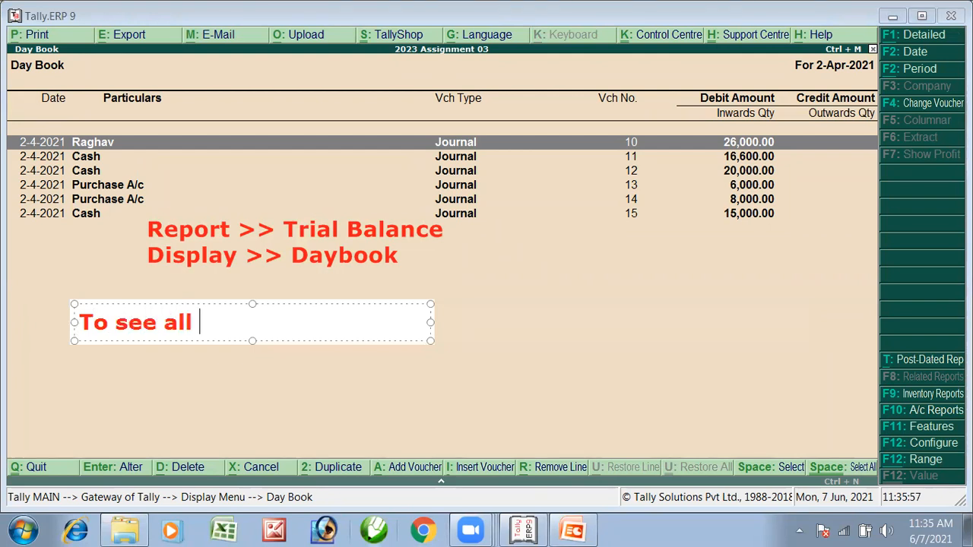
text(the entries :)
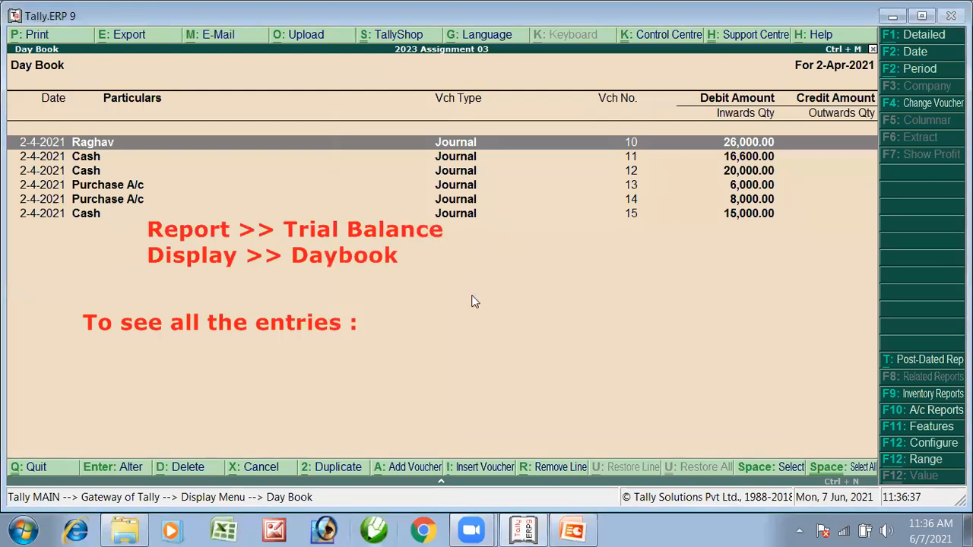
List the Day Book vouchers for 1-Apr-2021 to 2-Apr-2021 and temporarily mark the voucher number column with a red downward arrow
key(F2)
key(BackSpace)
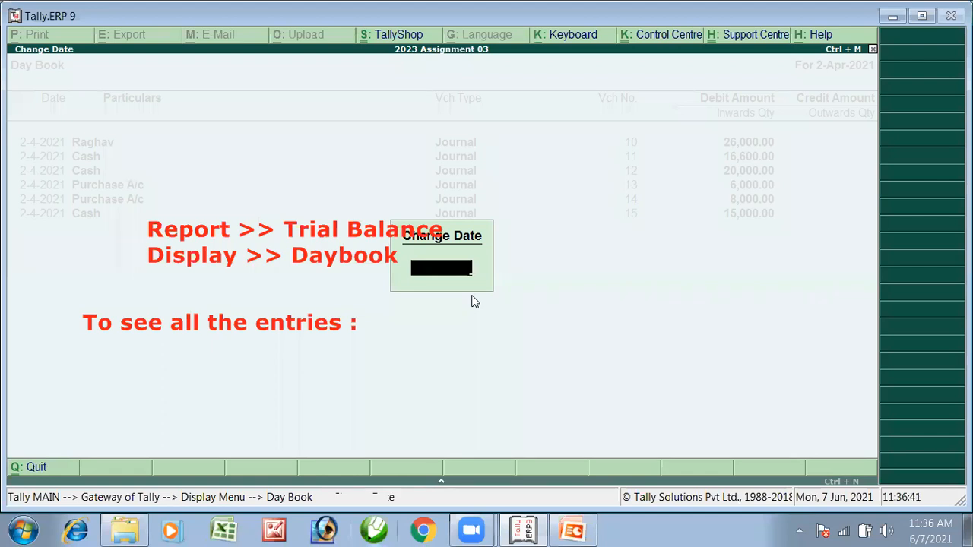
key(Return)
key(Up)
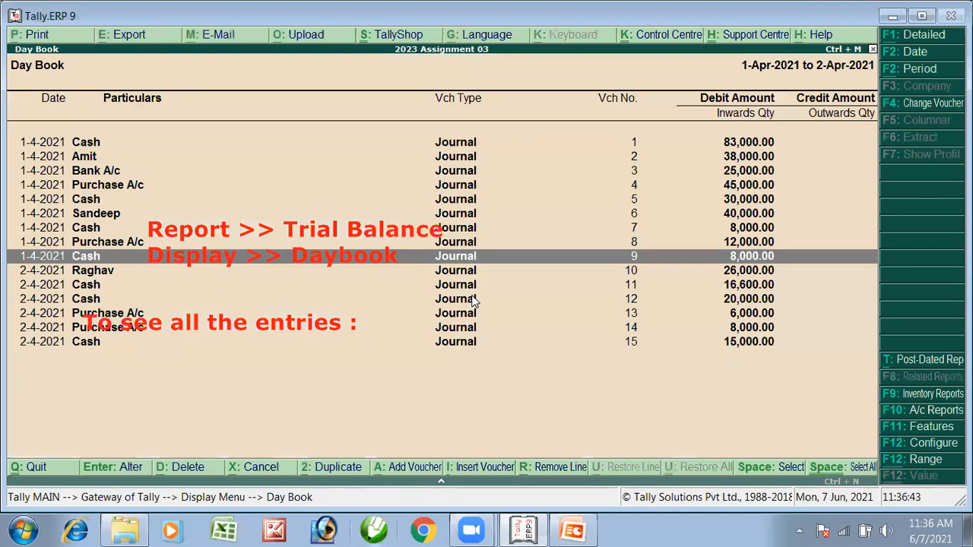
key(Home)
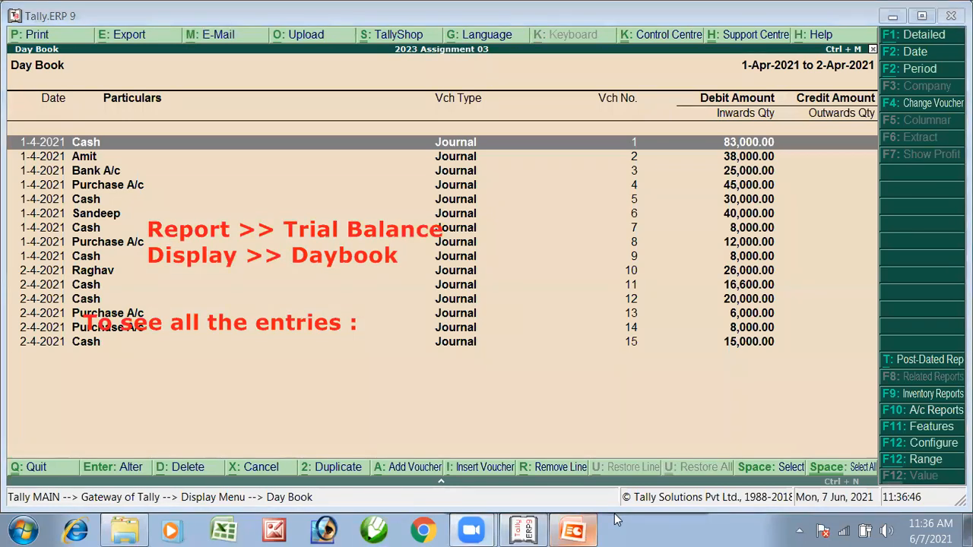
mouse_move(599, 133)
mouse_down()
mouse_move(586, 304)
mouse_move(576, 304)
mouse_move(604, 304)
mouse_up()
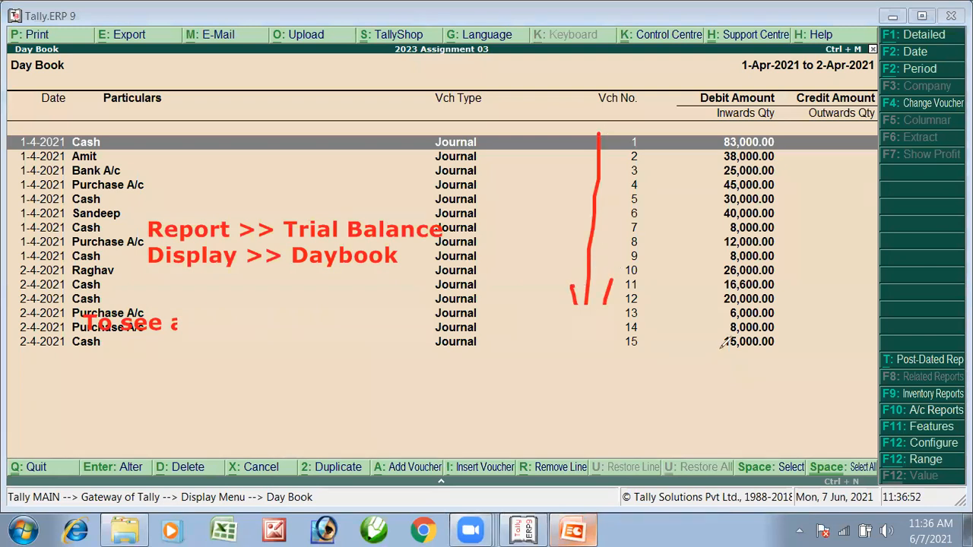
key(e)
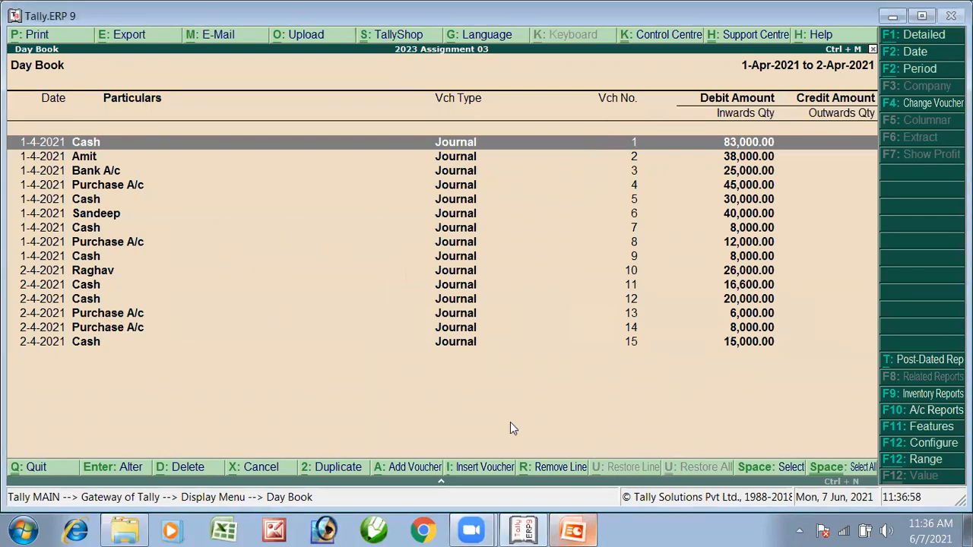
Leave the Day Book and open the Trial Balance in its detailed view
key(Escape)
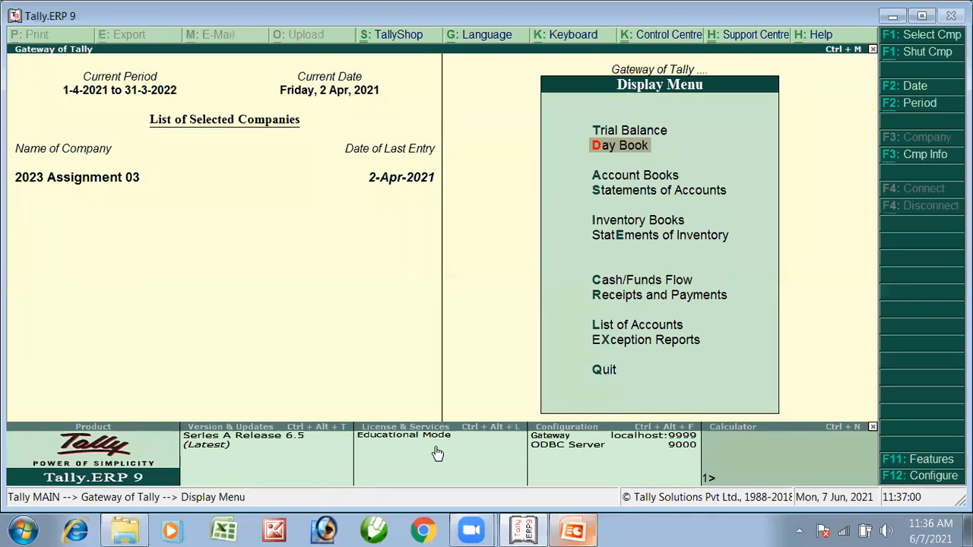
click(631, 132)
click(631, 132)
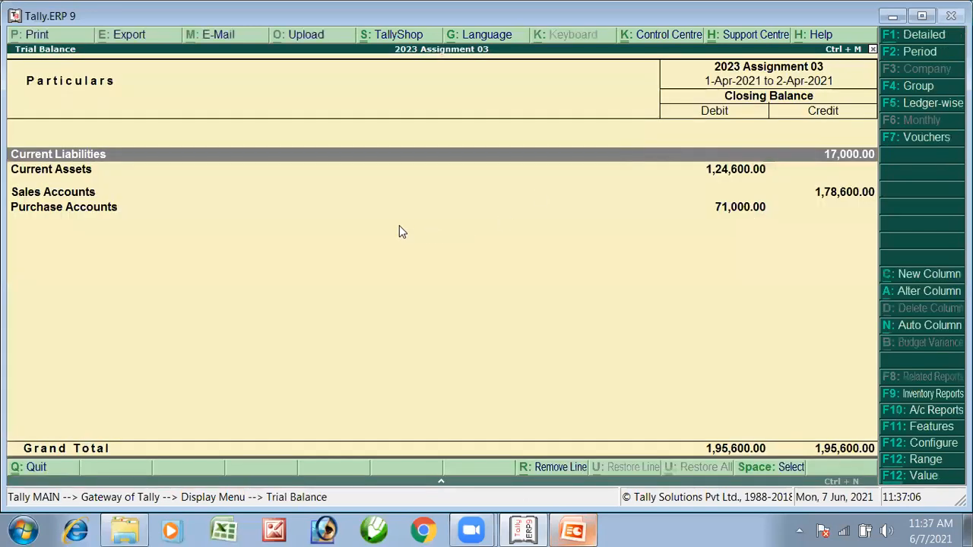
key(alt+F1)
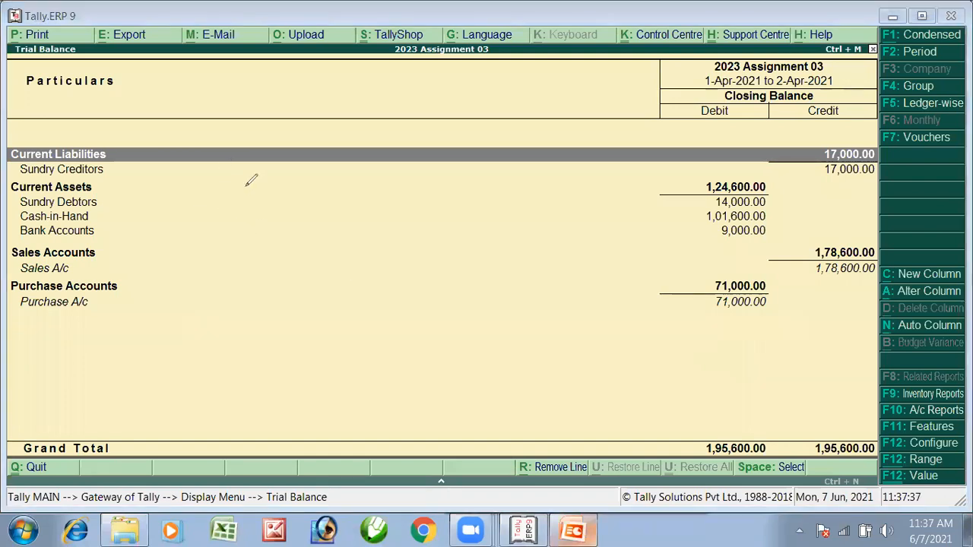
Handwrite "30 Sec." in red pen across the Trial Balance and clear the annotation
mouse_move(234, 191)
mouse_down()
mouse_move(274, 193)
mouse_move(261, 246)
mouse_move(234, 227)
mouse_up()
mouse_move(371, 195)
mouse_down()
mouse_move(349, 213)
mouse_move(359, 236)
mouse_up()
drag(423, 219, 374, 192)
mouse_move(512, 172)
mouse_down()
mouse_move(460, 183)
mouse_move(486, 249)
mouse_up()
mouse_move(501, 226)
mouse_down()
mouse_move(532, 222)
mouse_move(480, 222)
mouse_move(549, 244)
mouse_up()
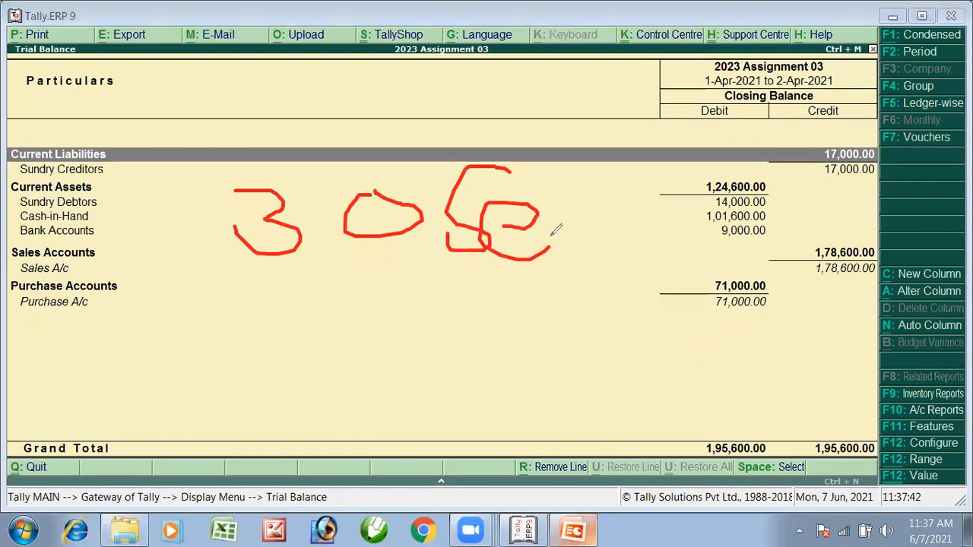
mouse_move(587, 205)
mouse_down()
mouse_move(549, 228)
mouse_move(571, 251)
mouse_move(587, 241)
mouse_up()
click(600, 222)
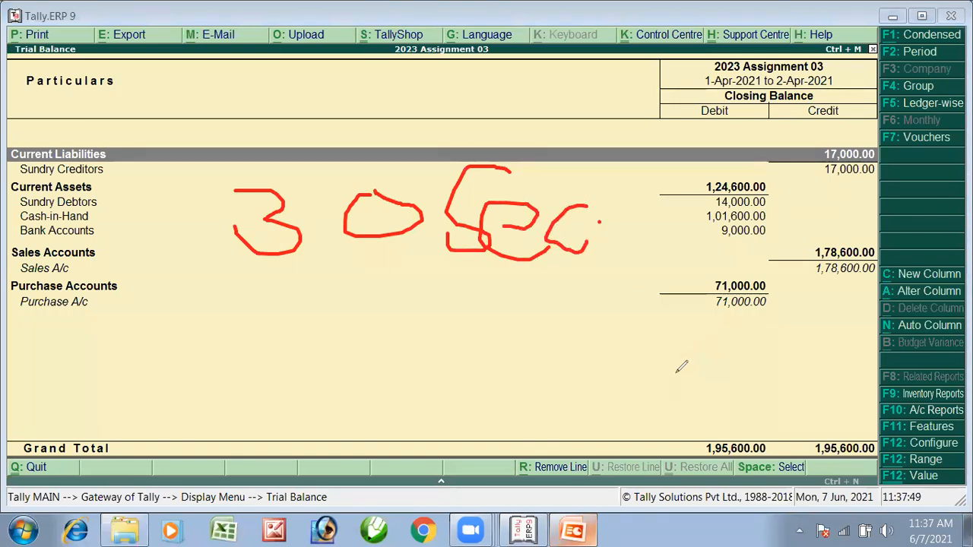
key(Escape)
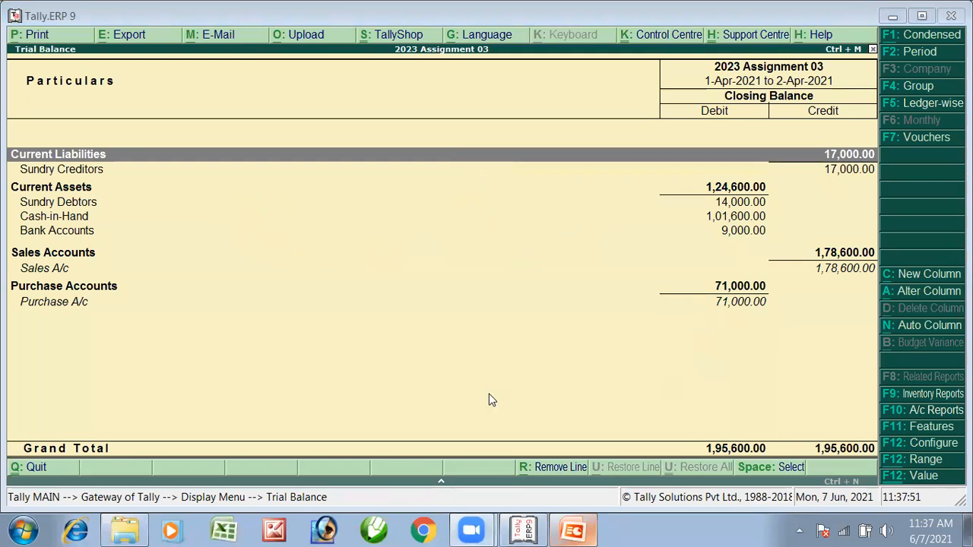
Close the Trial Balance and reopen it in the detailed view
key(Escape)
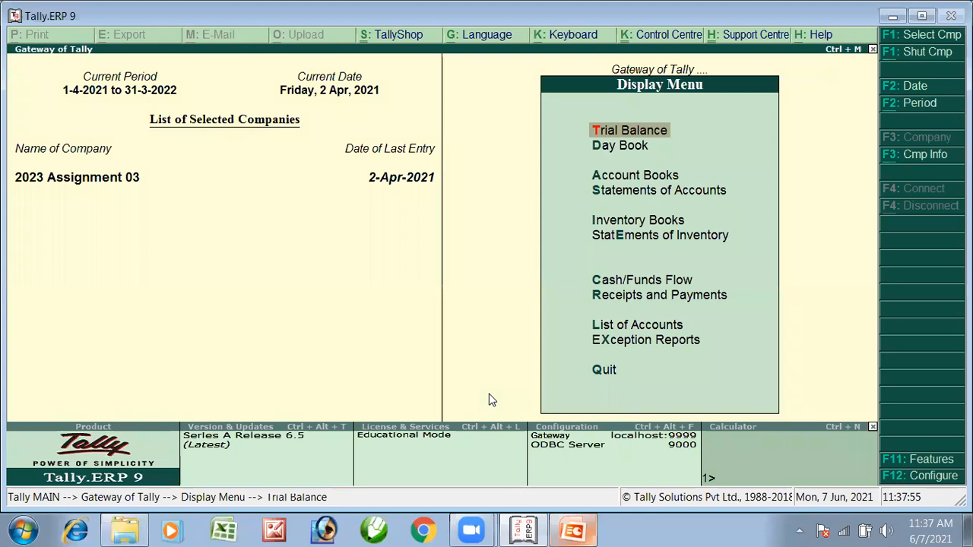
key(Return)
key(alt+F1)
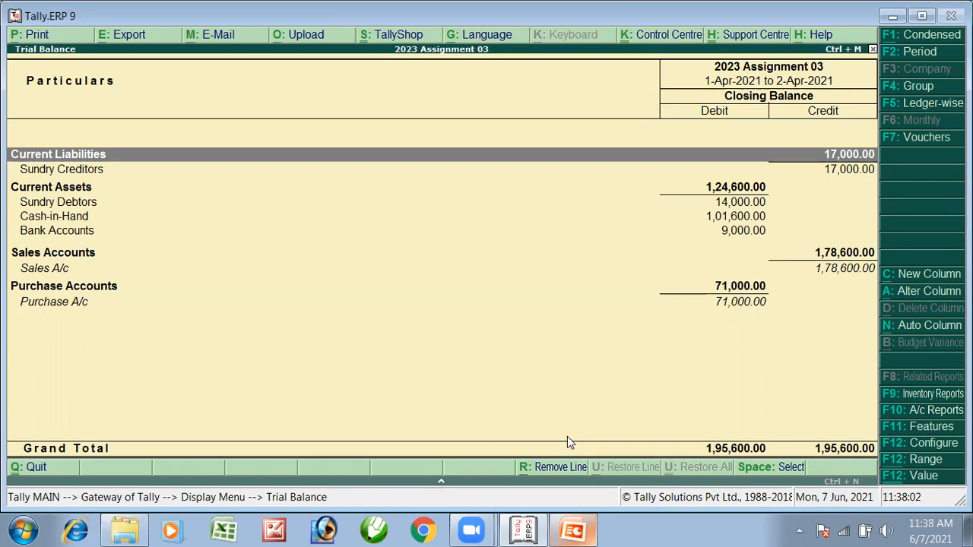
Switch to PowerPoint, open the Trial Balance solution on slide 6, and compare it with the Trial Balance in Tally.ERP 9
key(alt+Tab)
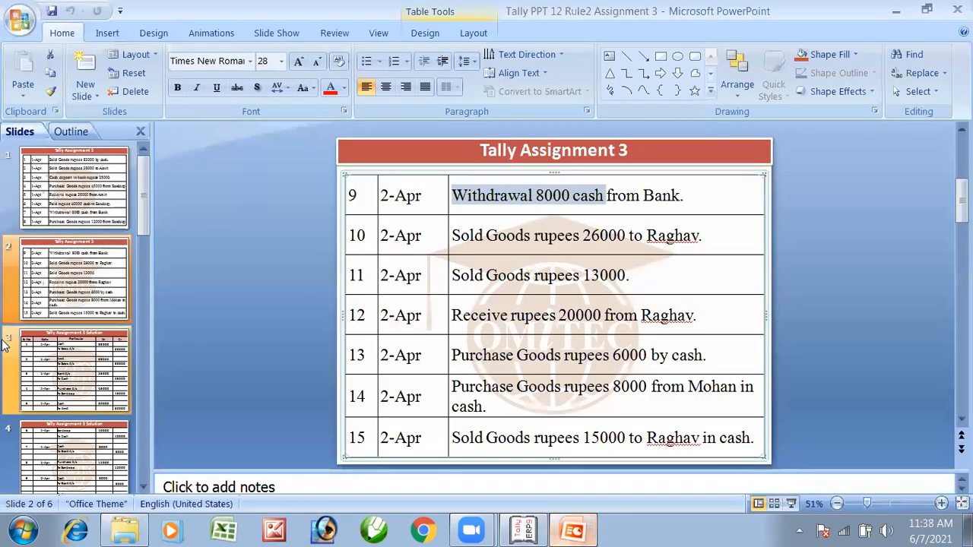
click(99, 411)
scroll(587, 310, down, 3)
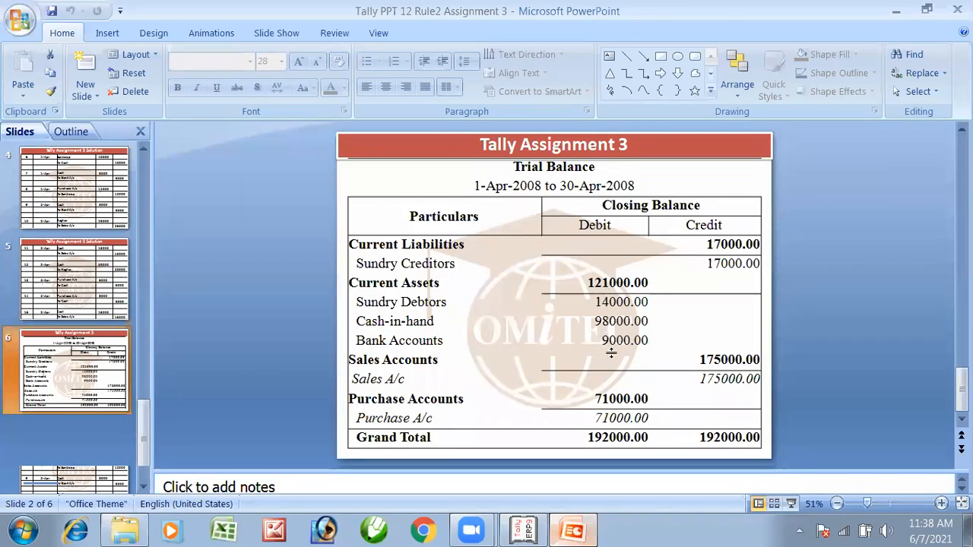
key(alt+Tab)
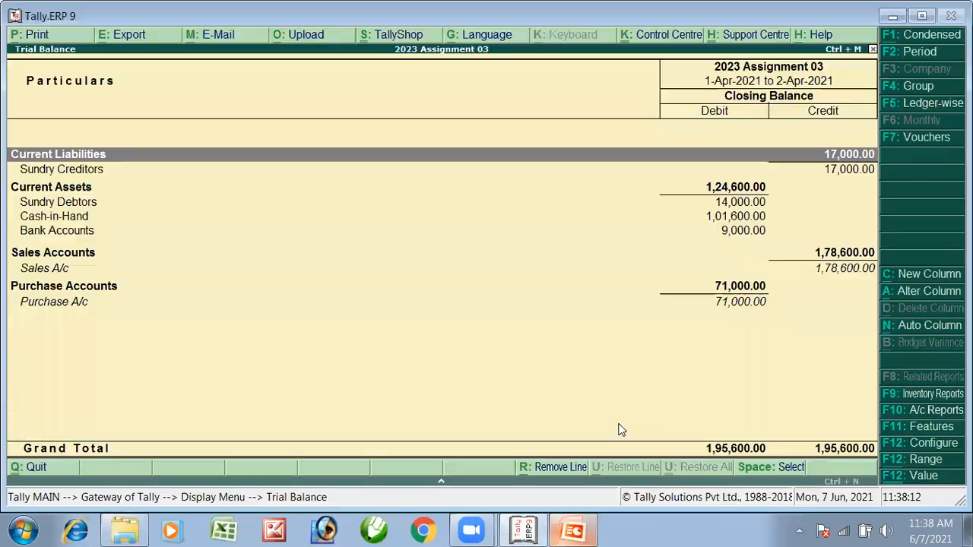
key(alt+Tab)
key(alt+Tab)
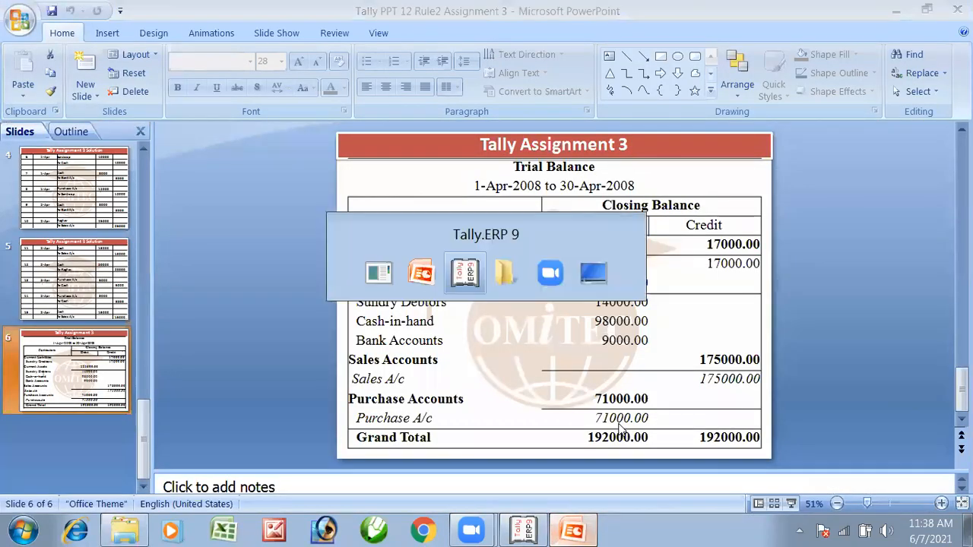
key(alt+Tab)
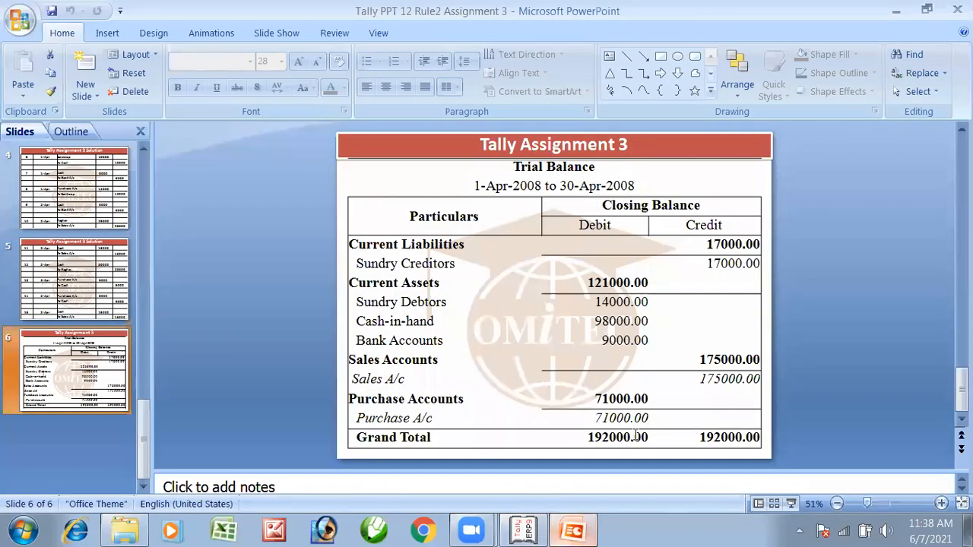